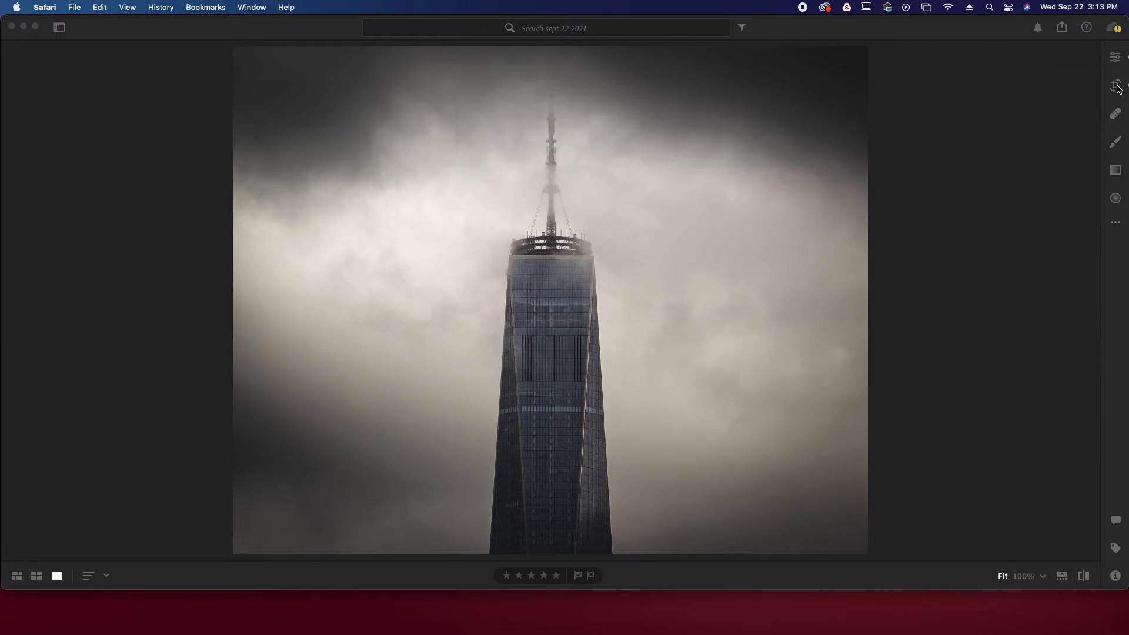
Review the 4 x 5 crop frame applied to the tower photo
click(1117, 87)
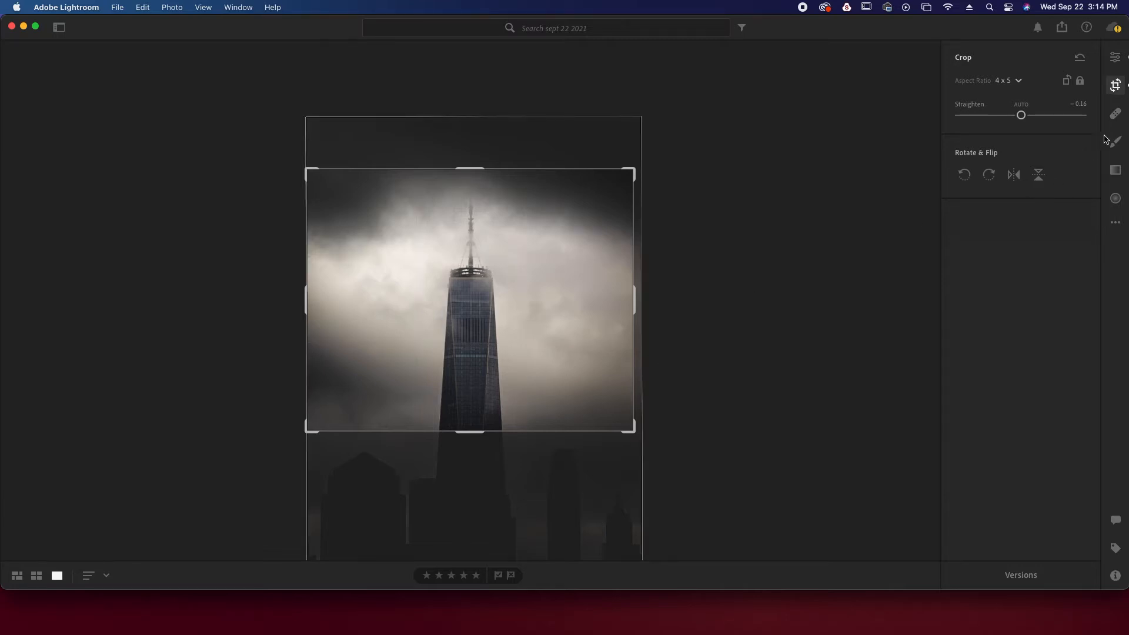
click(1116, 86)
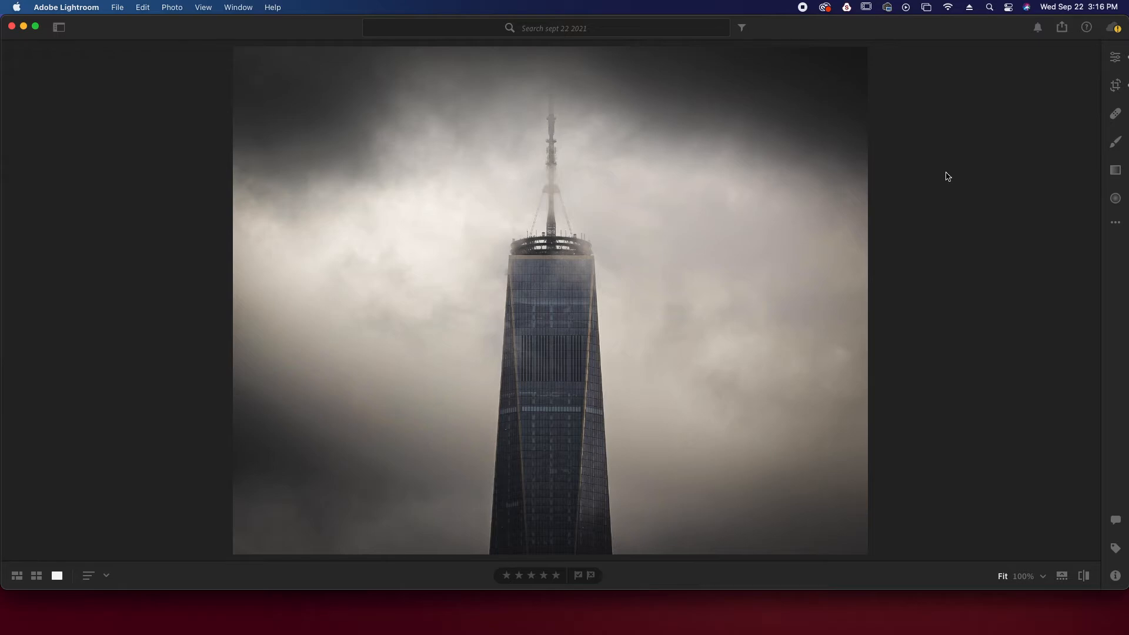
Add a tall radial gradient centred over the tower and set its exposure to +0.48
click(1116, 199)
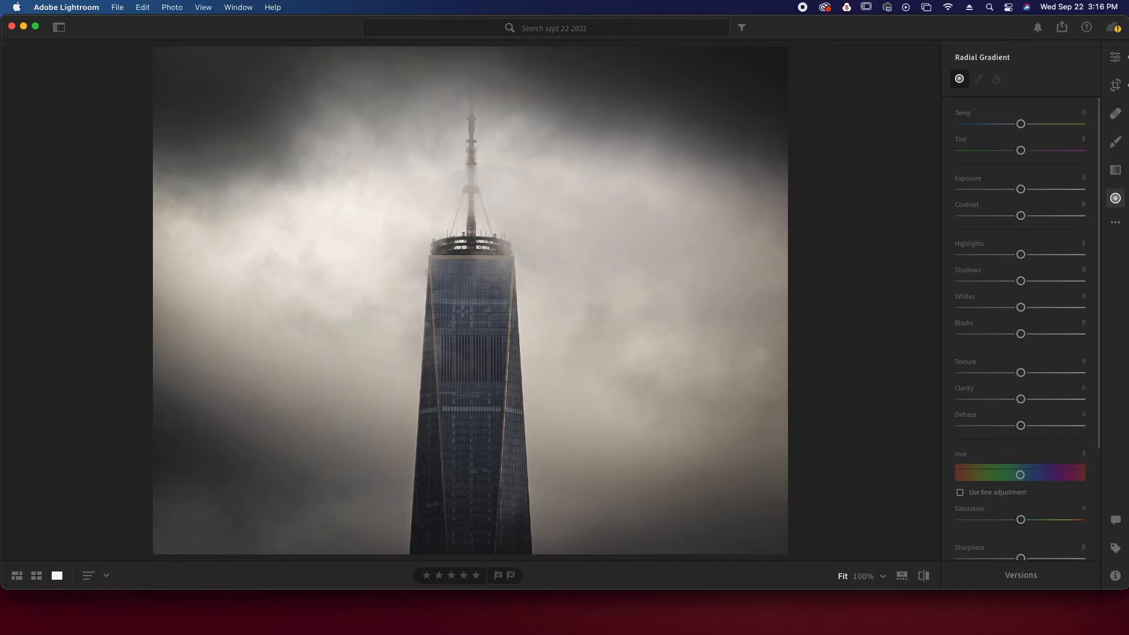
drag(446, 271, 548, 463)
drag(447, 268, 472, 361)
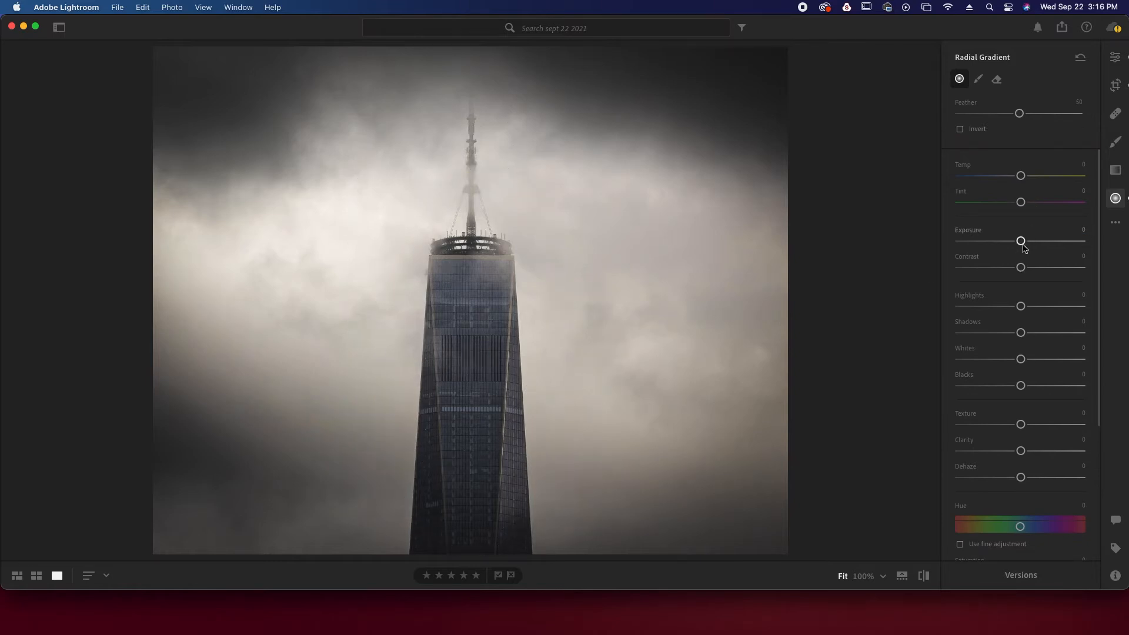
drag(1022, 240, 1023, 240)
drag(1025, 244, 1030, 247)
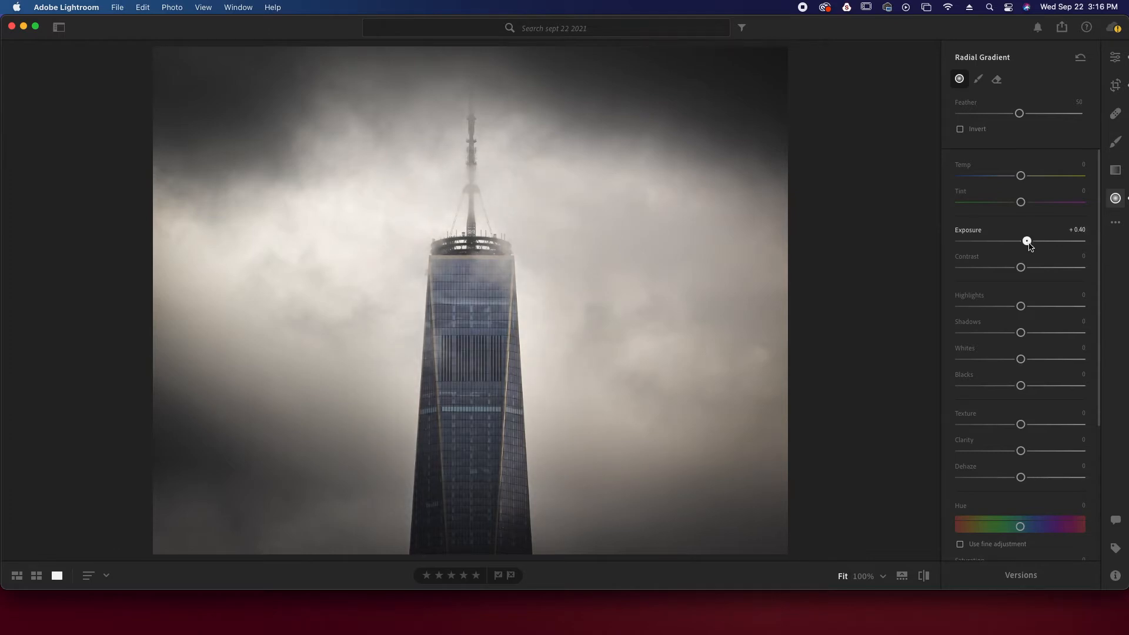
mouse_move(471, 360)
drag(473, 362, 470, 365)
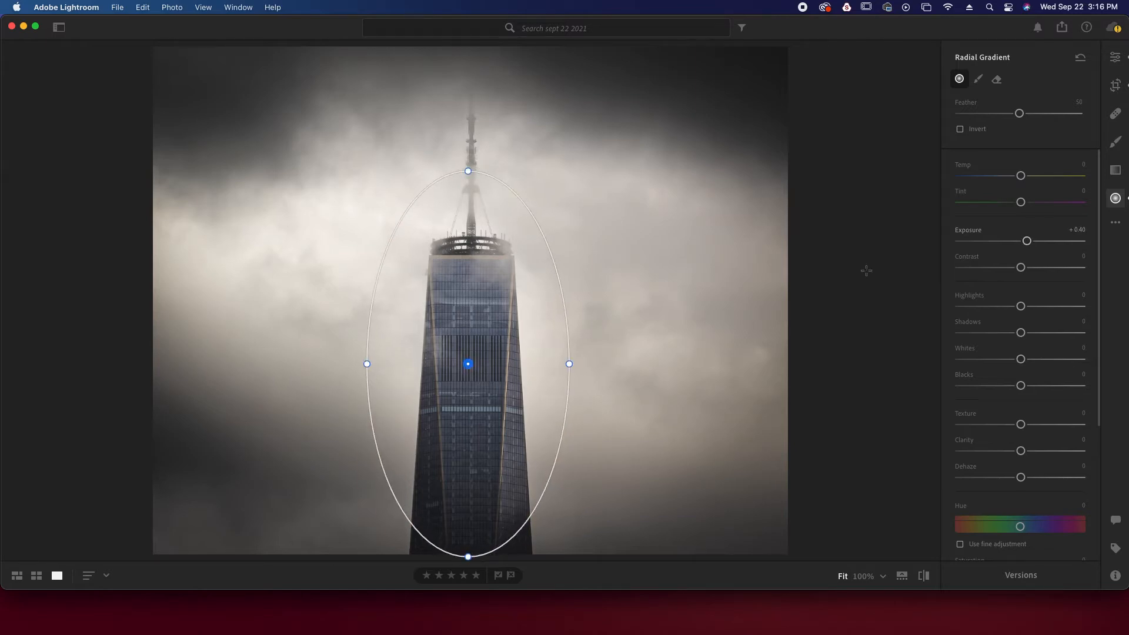
drag(1026, 242, 1028, 244)
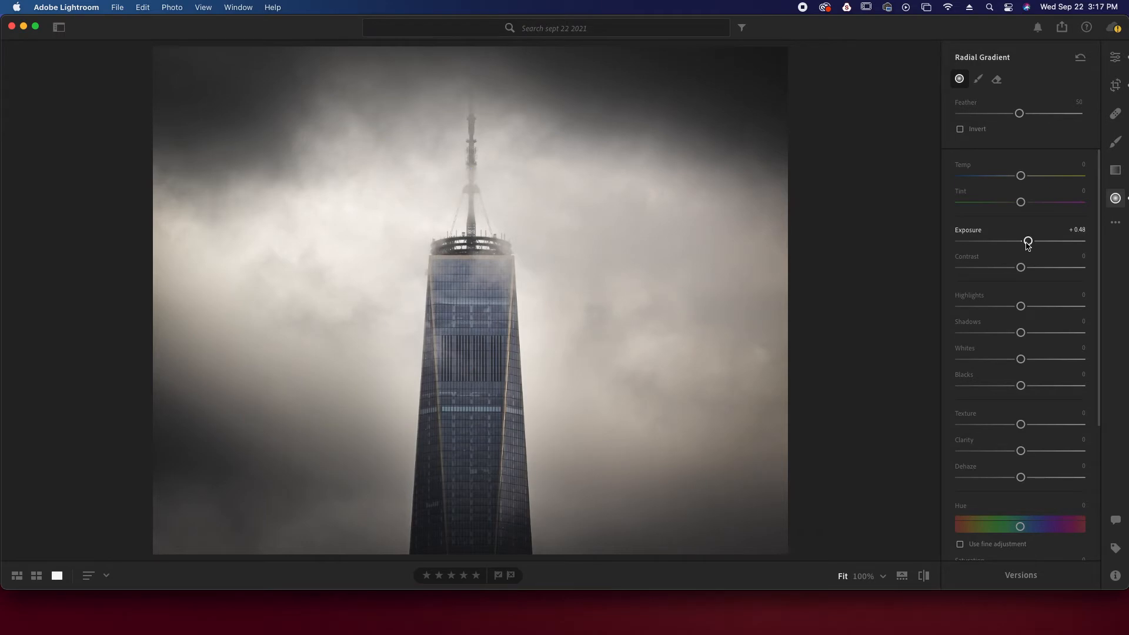
Compare the edited tower photo with the original version twice
click(924, 576)
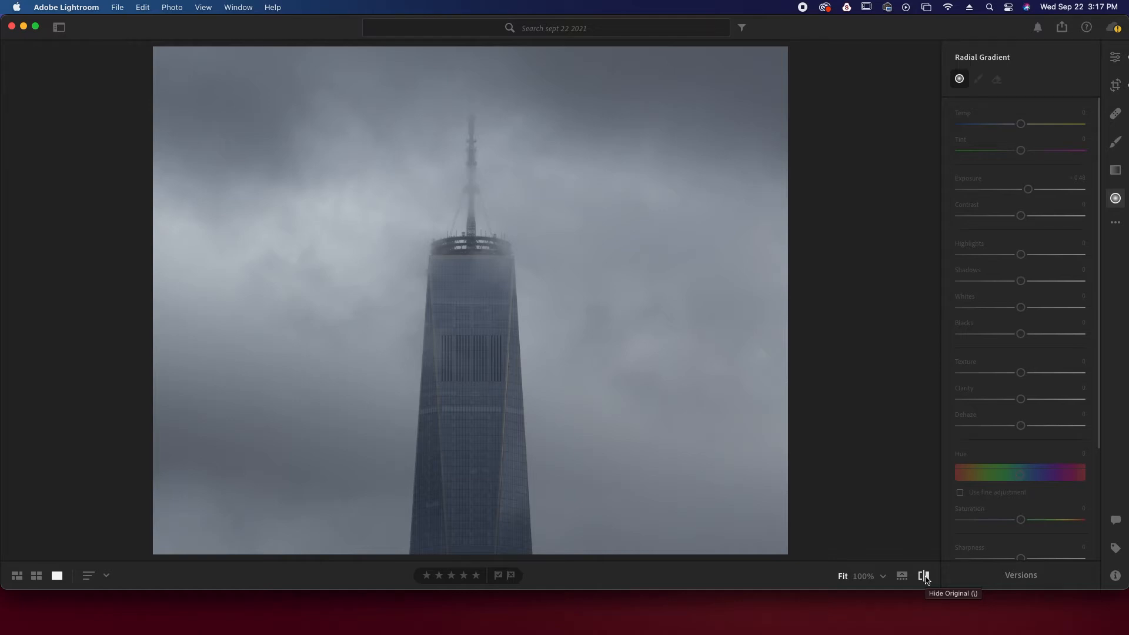
click(924, 576)
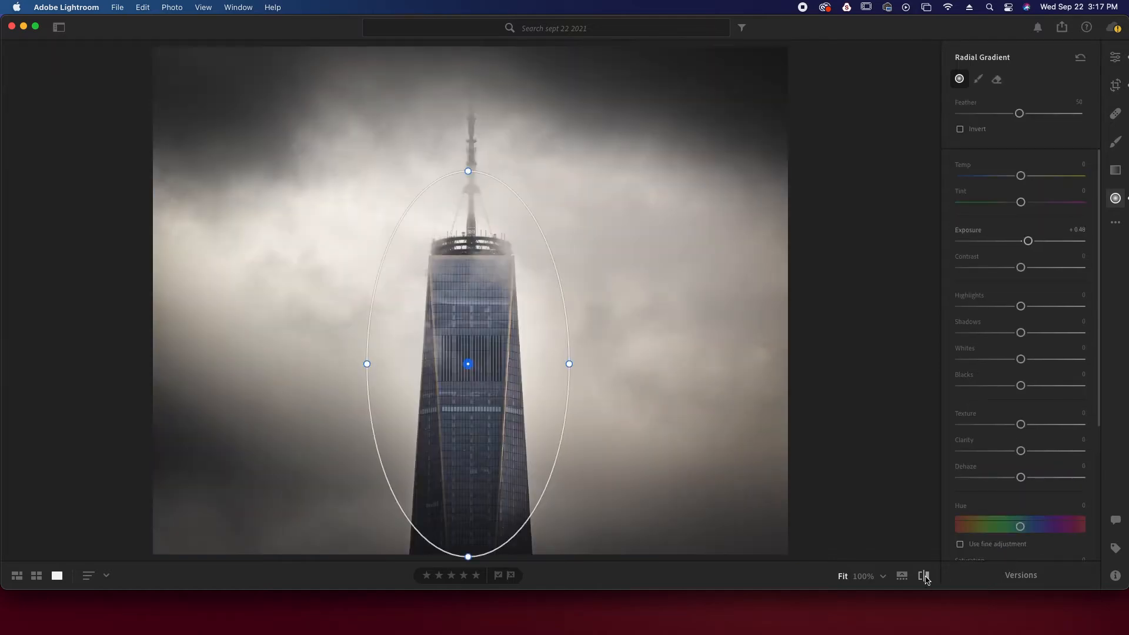
click(924, 576)
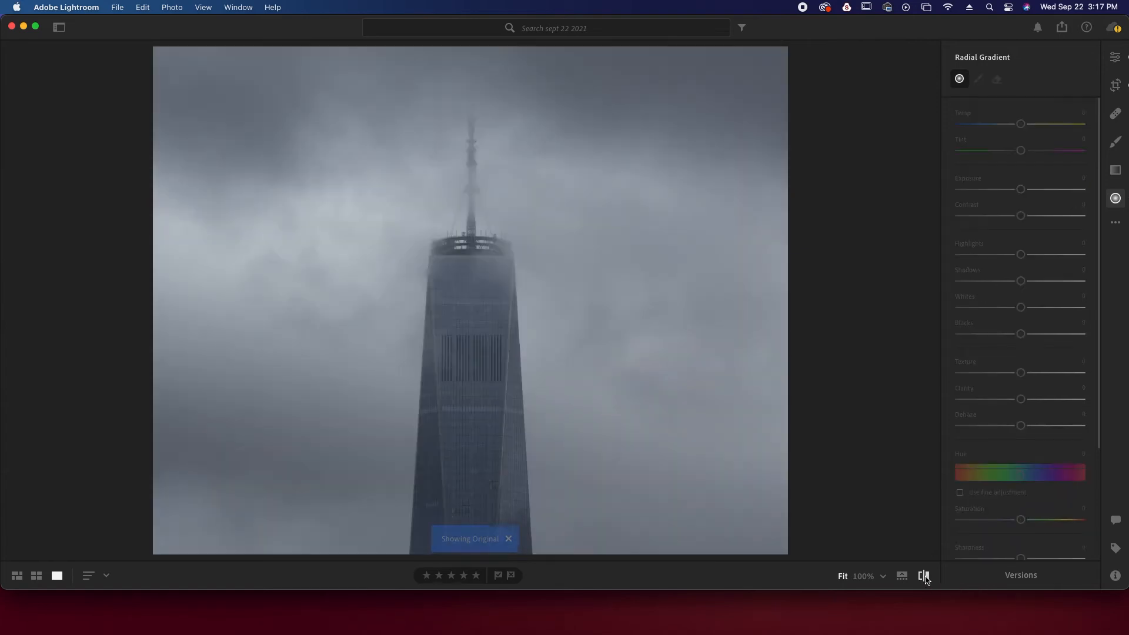
click(924, 576)
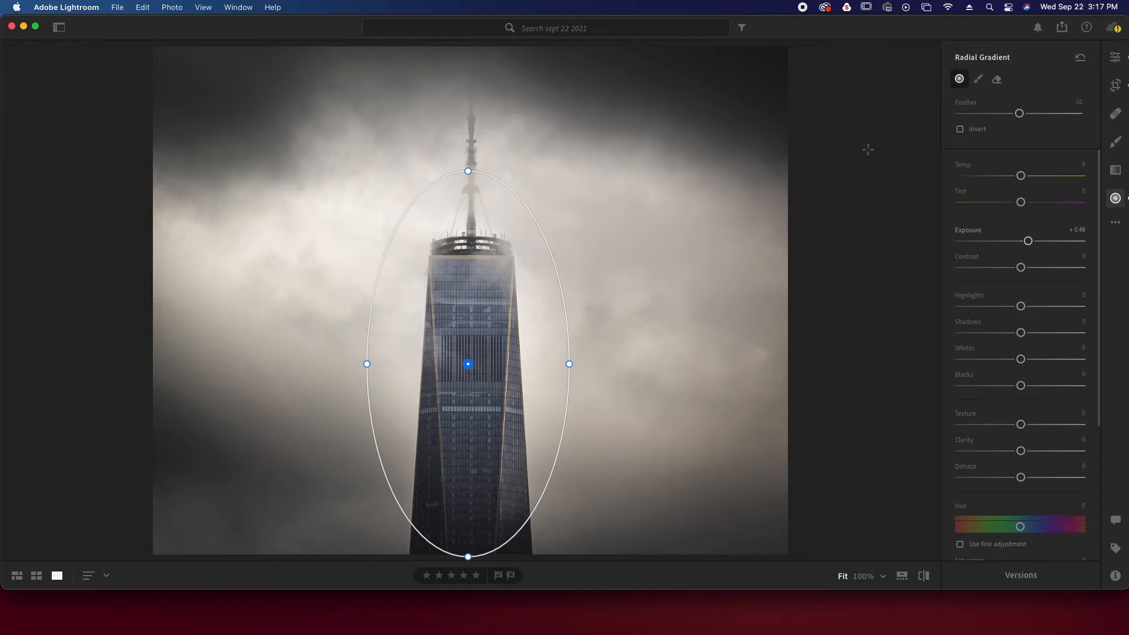
Export the photo to the Desktop using the Original format with its settings
click(1064, 29)
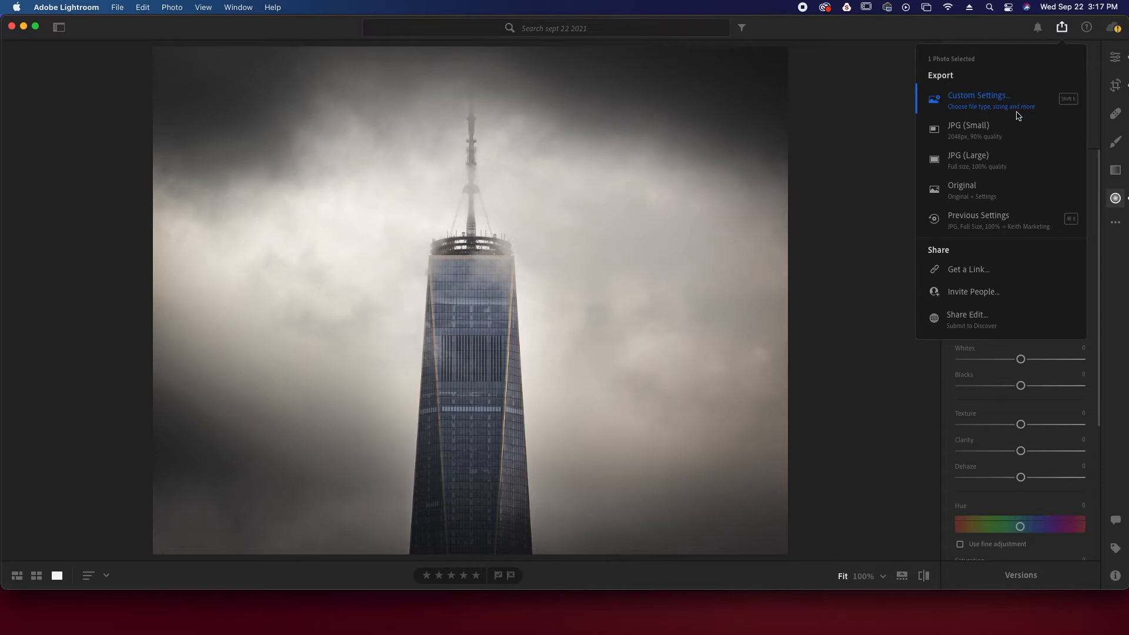
click(973, 192)
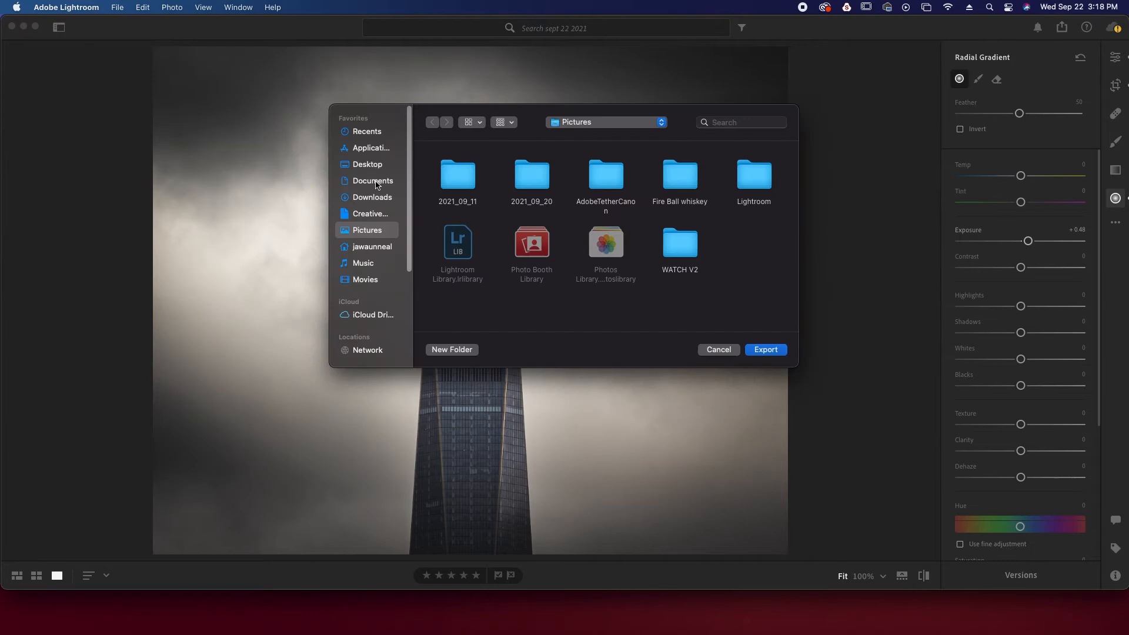
key(super+shift+d)
click(766, 350)
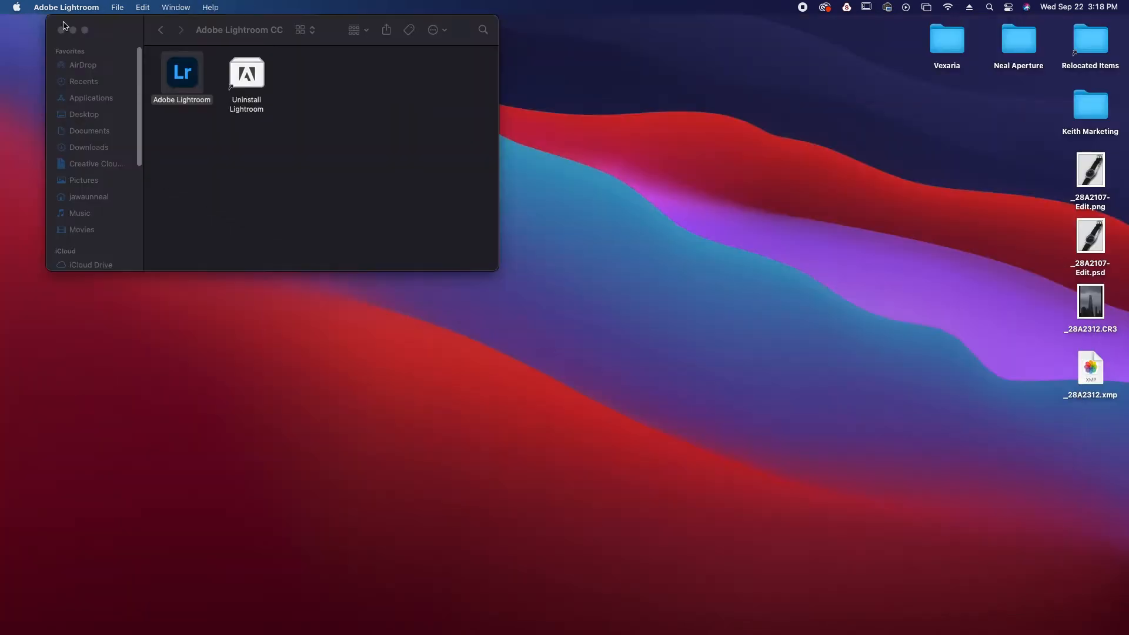
Open the exported _28A2312.CR3 from the desktop in Photoshop as a normal image through Camera Raw
right_click(1094, 306)
mouse_move(1000, 326)
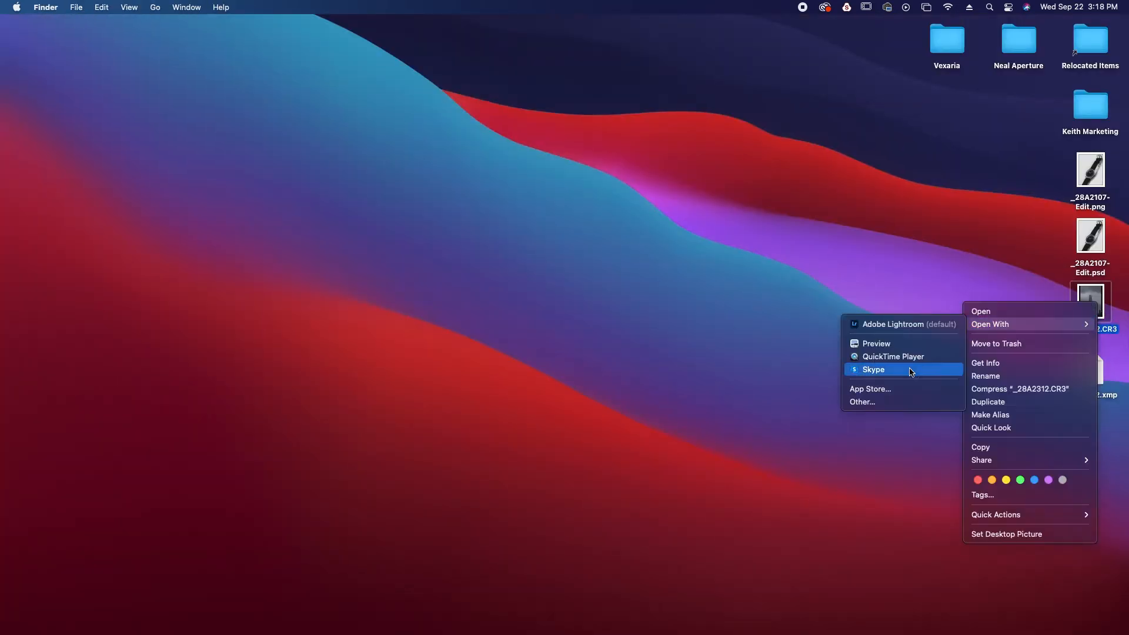
click(890, 403)
double_click(668, 190)
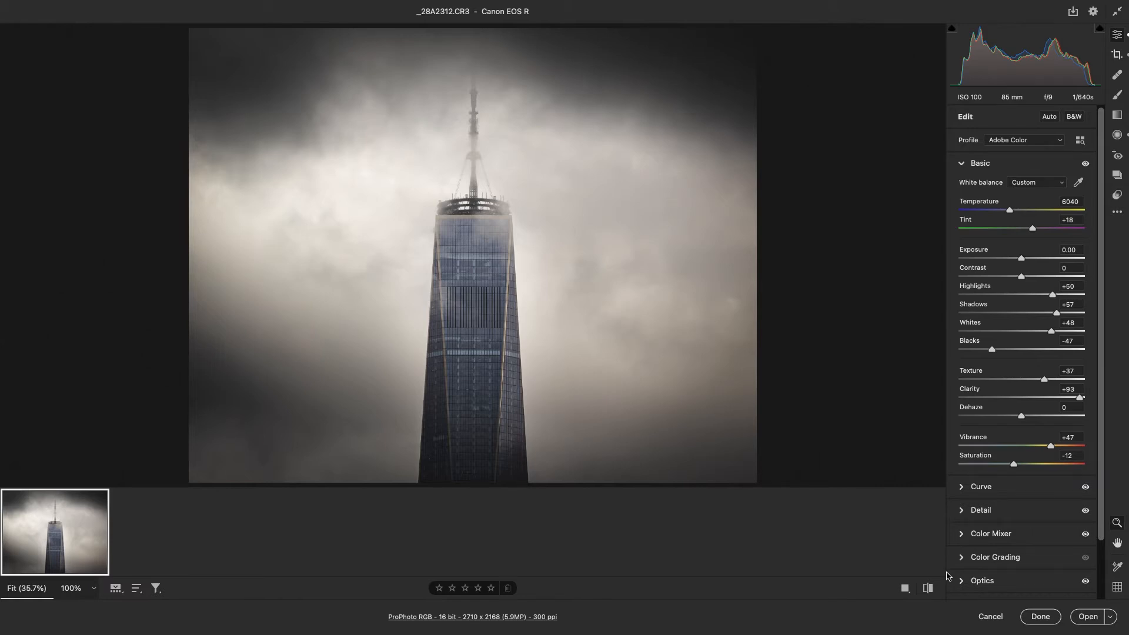
click(1088, 617)
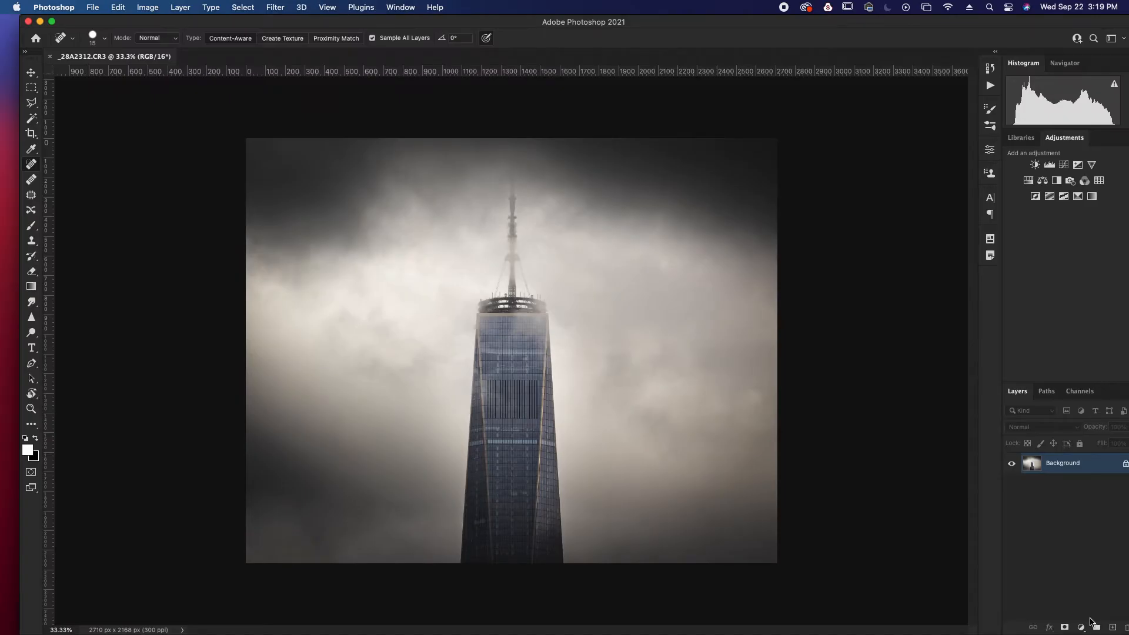
Duplicate the background layer and extend the canvas to 3114 x 2491 px with a 5:4 Content-Aware crop
key(super+j)
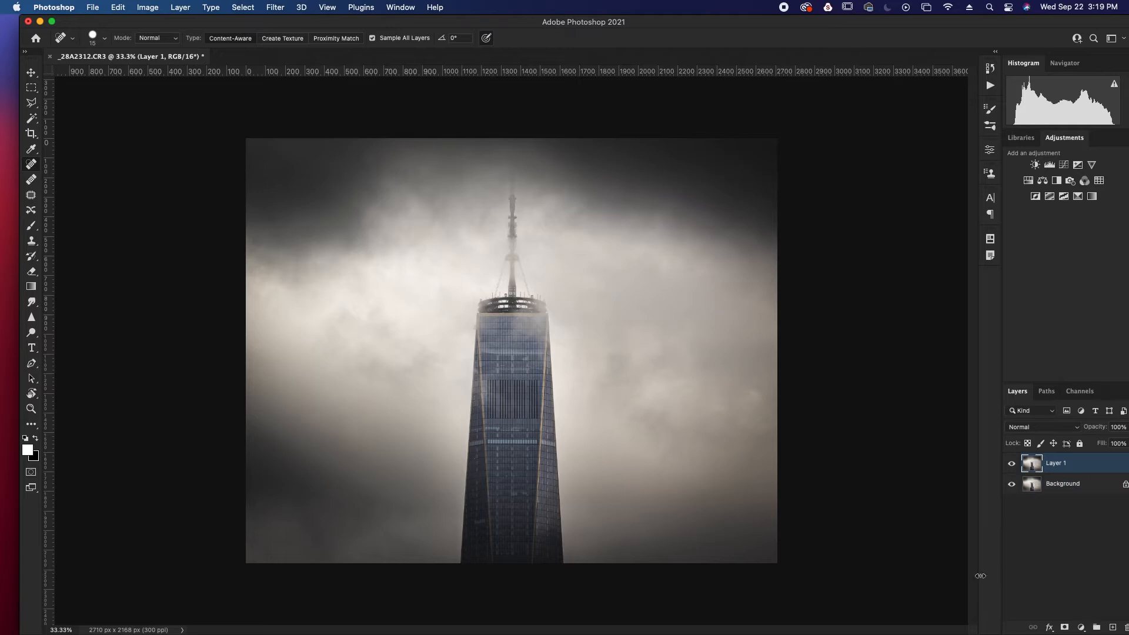
click(32, 133)
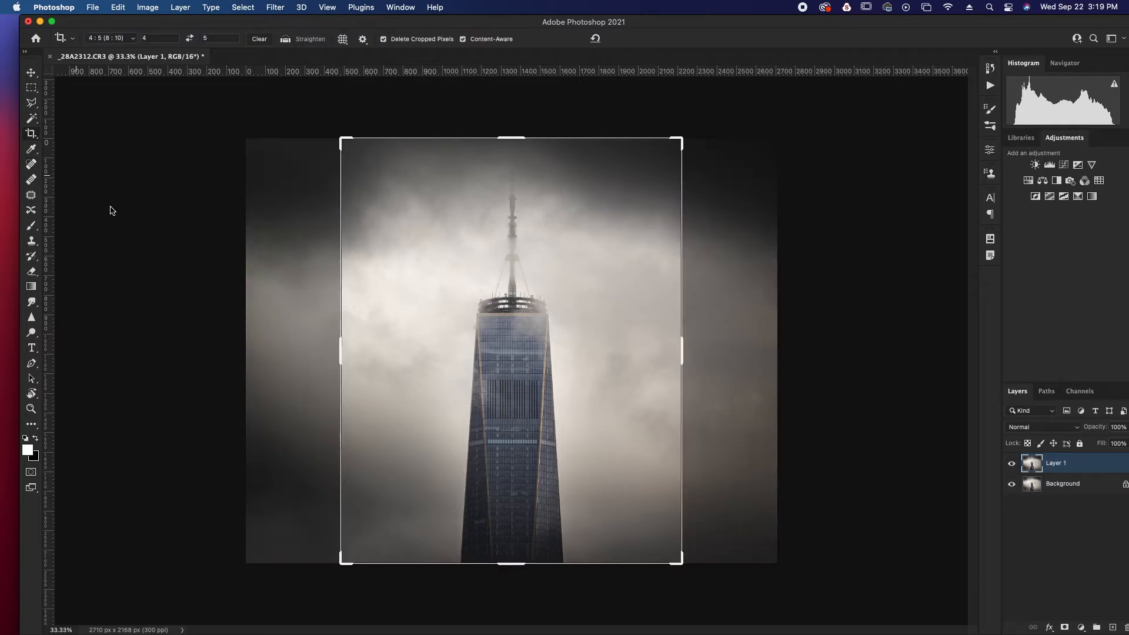
click(189, 38)
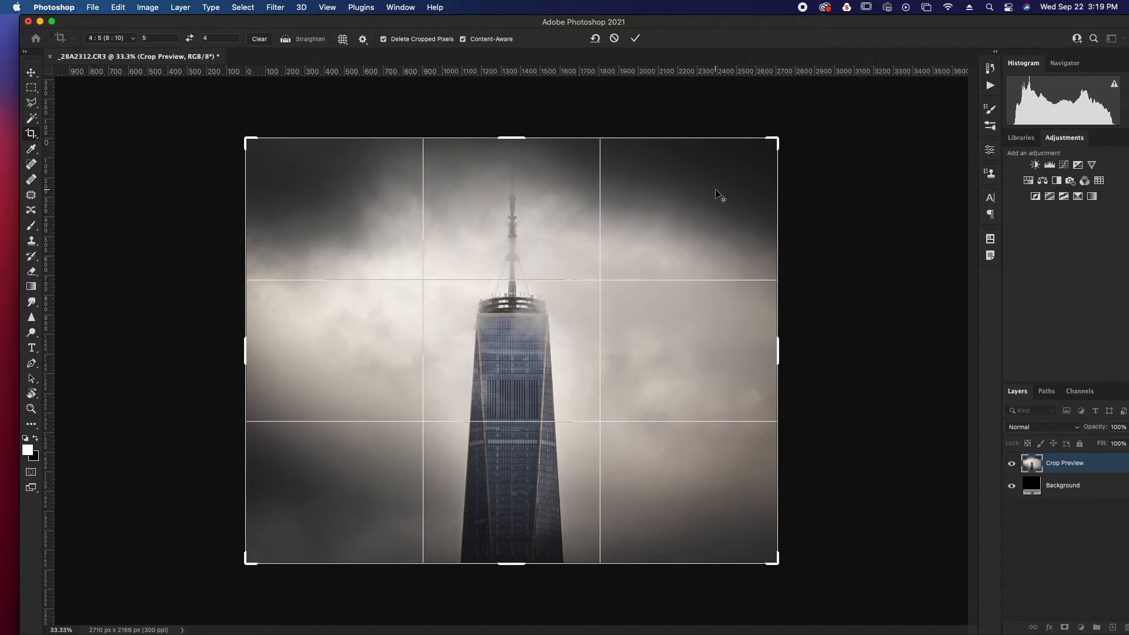
scroll(713, 197, up, 5)
scroll(712, 197, down, 6)
scroll(713, 202, down, 1)
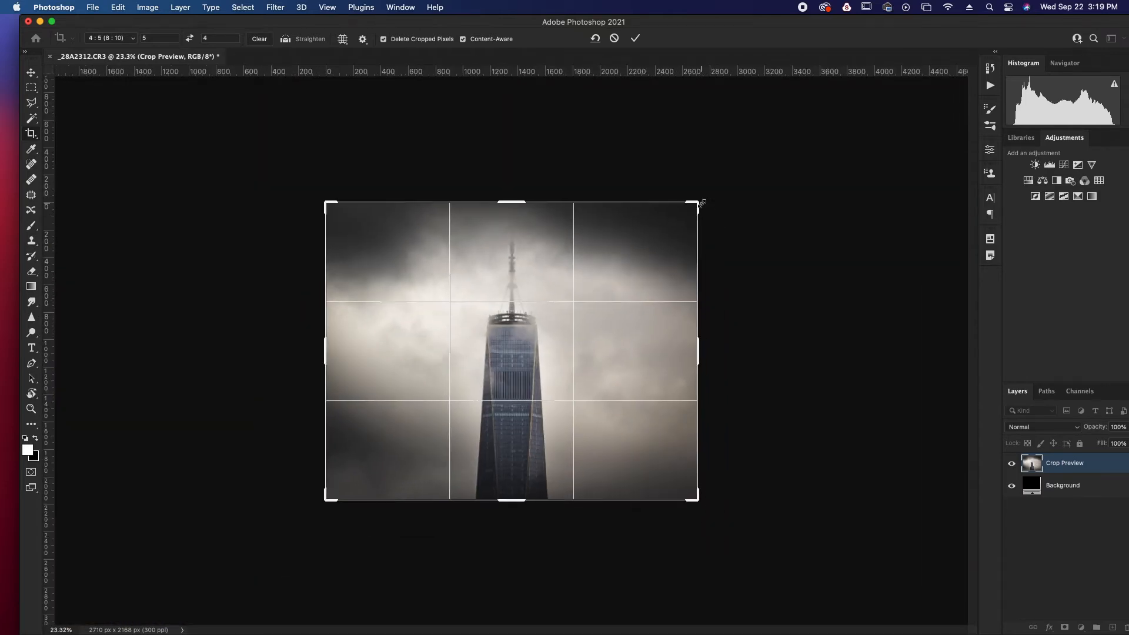
drag(699, 201, 736, 187)
drag(533, 347, 558, 352)
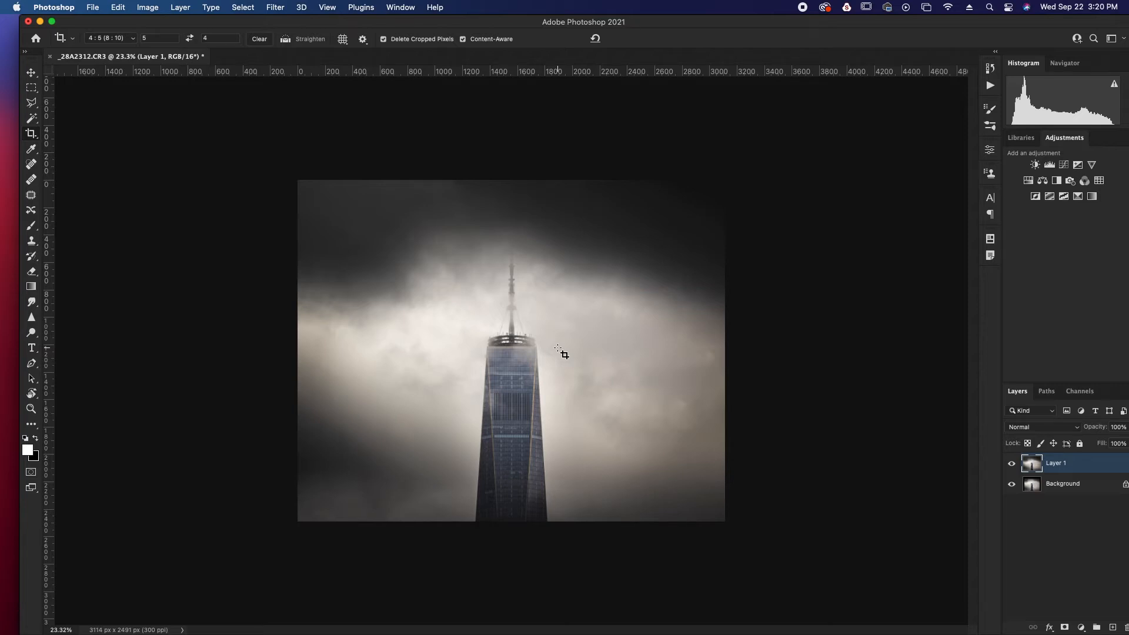
right_click(559, 348)
click(676, 264)
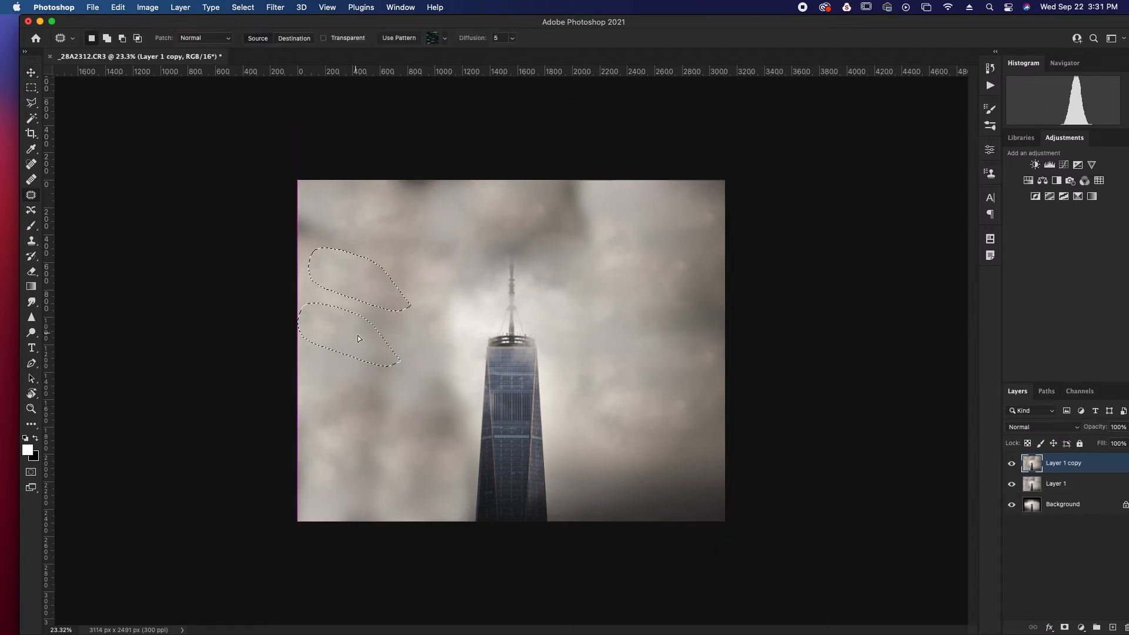
Clear the selection and examine the reworked clouds around the tower at close and full-image magnification
key(super+d)
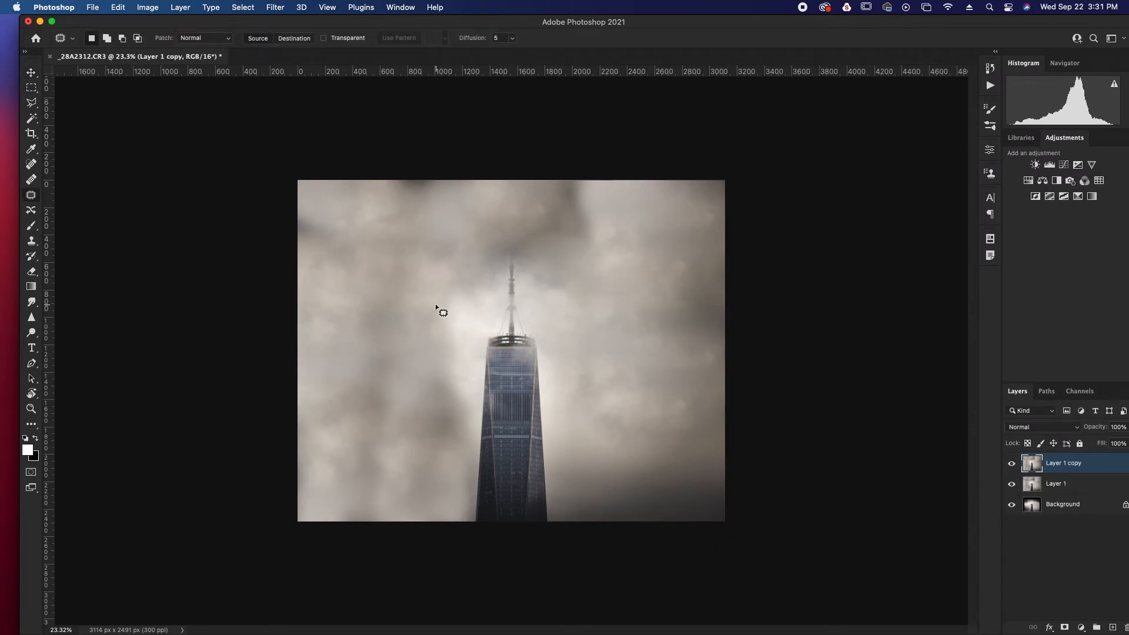
scroll(556, 347, down, 1)
scroll(556, 347, up, 4)
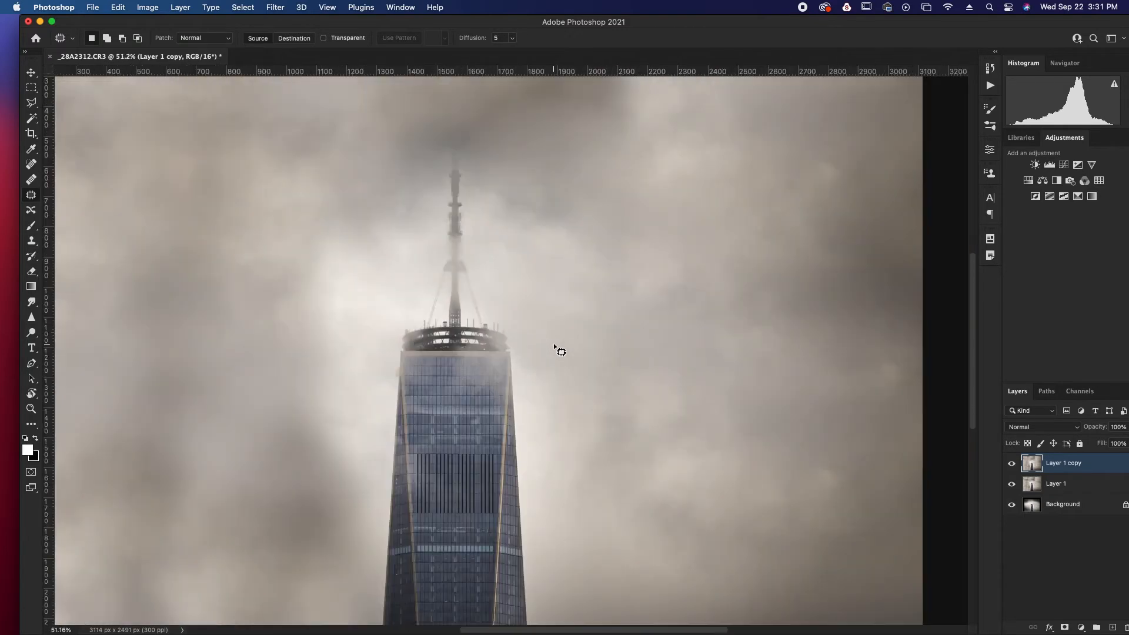
scroll(556, 347, down, 2)
scroll(556, 347, up, 3)
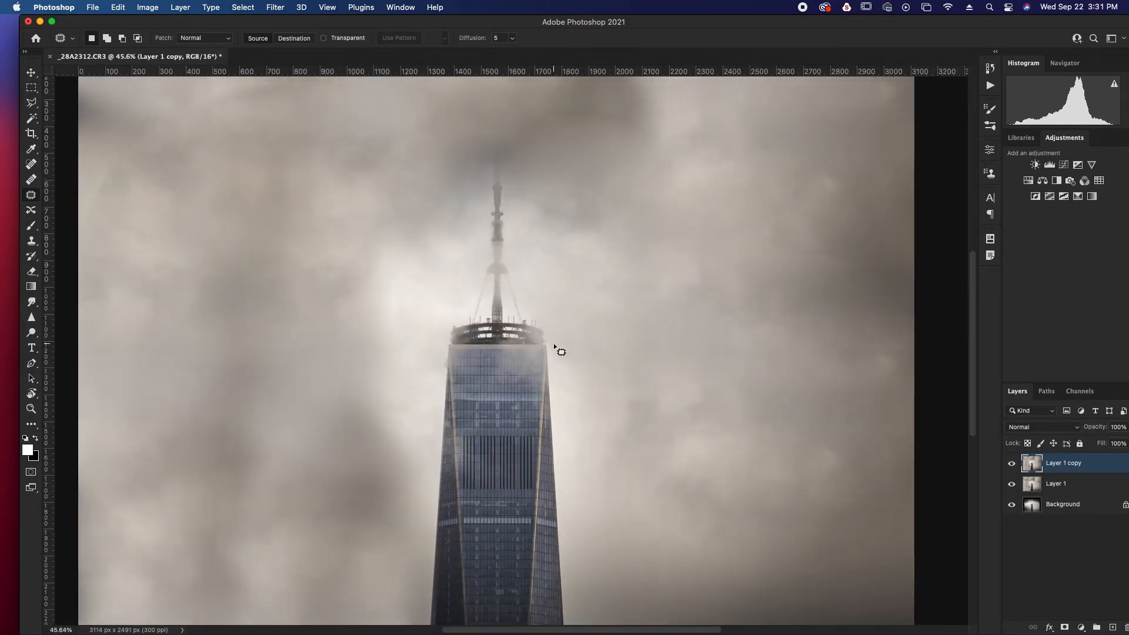
scroll(556, 348, up, 2)
scroll(556, 348, down, 5)
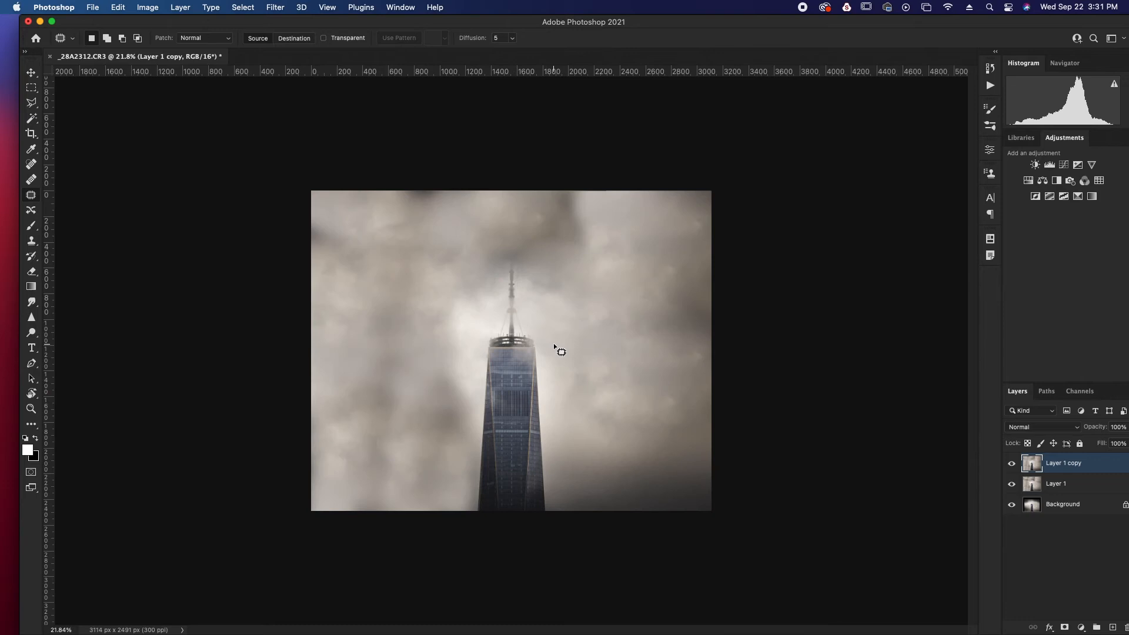
scroll(556, 348, up, 5)
scroll(556, 348, down, 5)
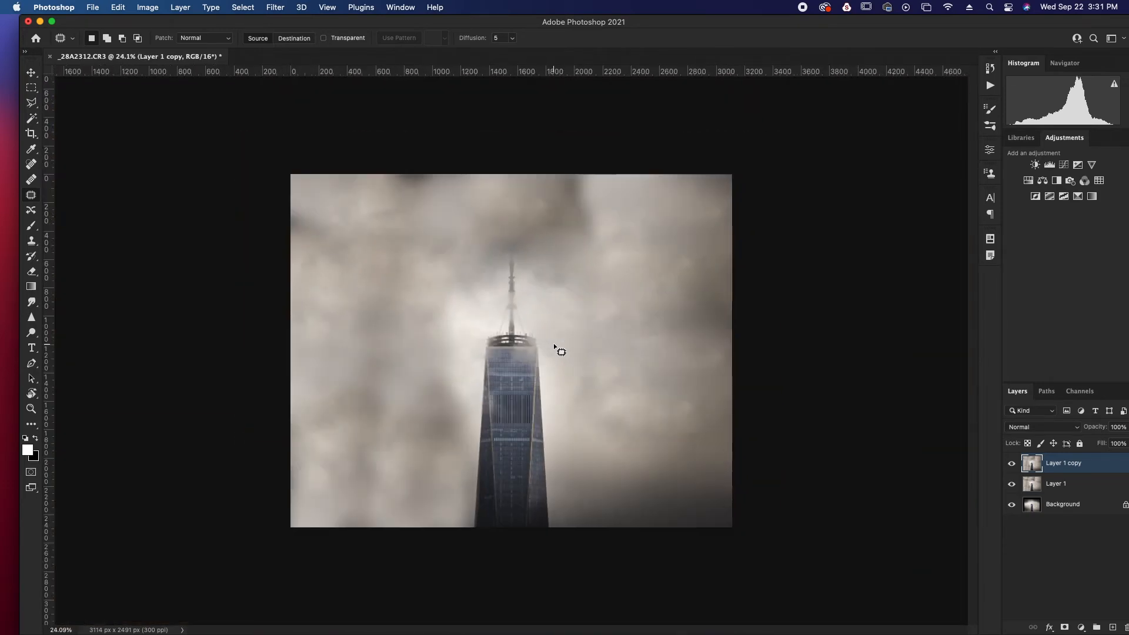
scroll(556, 348, up, 2)
scroll(555, 348, down, 4)
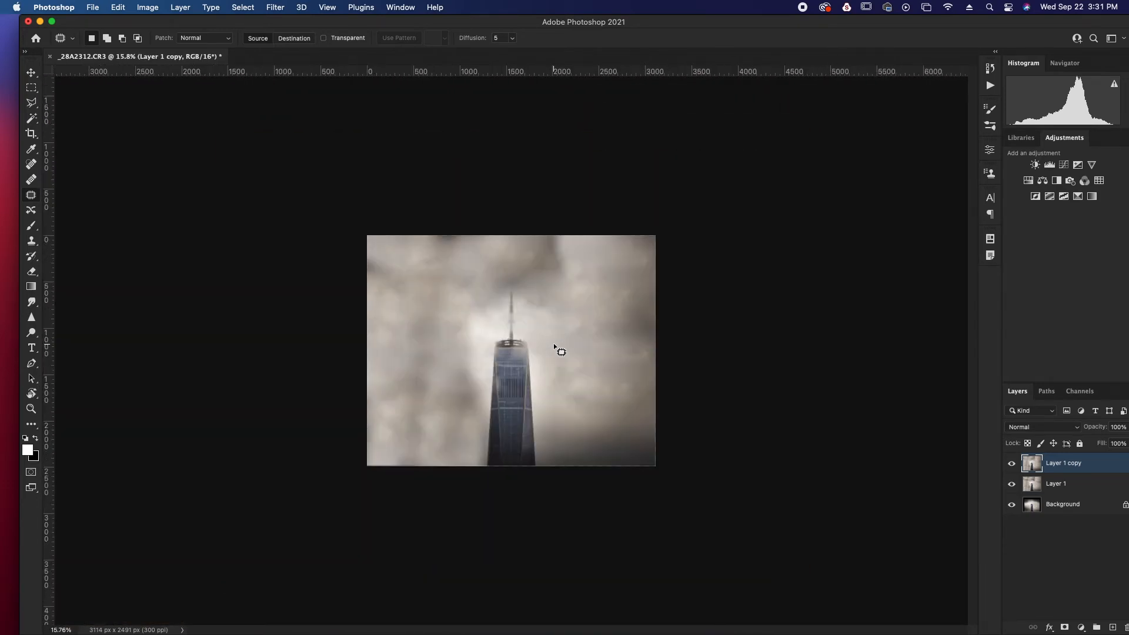
scroll(556, 348, up, 1)
scroll(554, 347, up, 3)
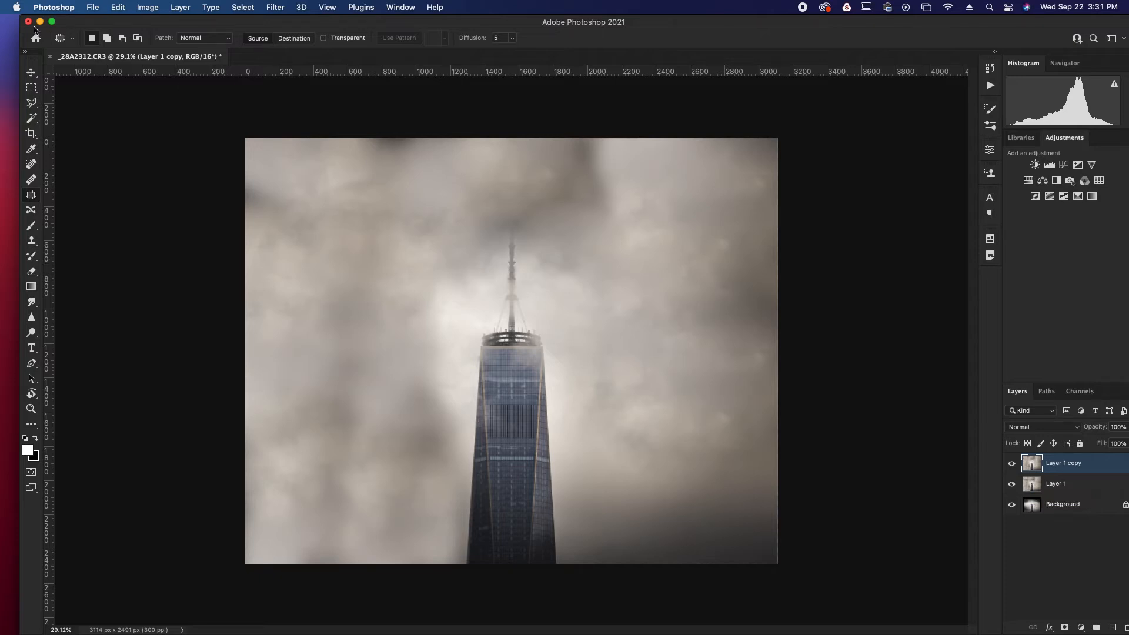
Close the _28A2312.CR3 document without saving, minimize Photoshop and switch back to Lightroom
click(51, 57)
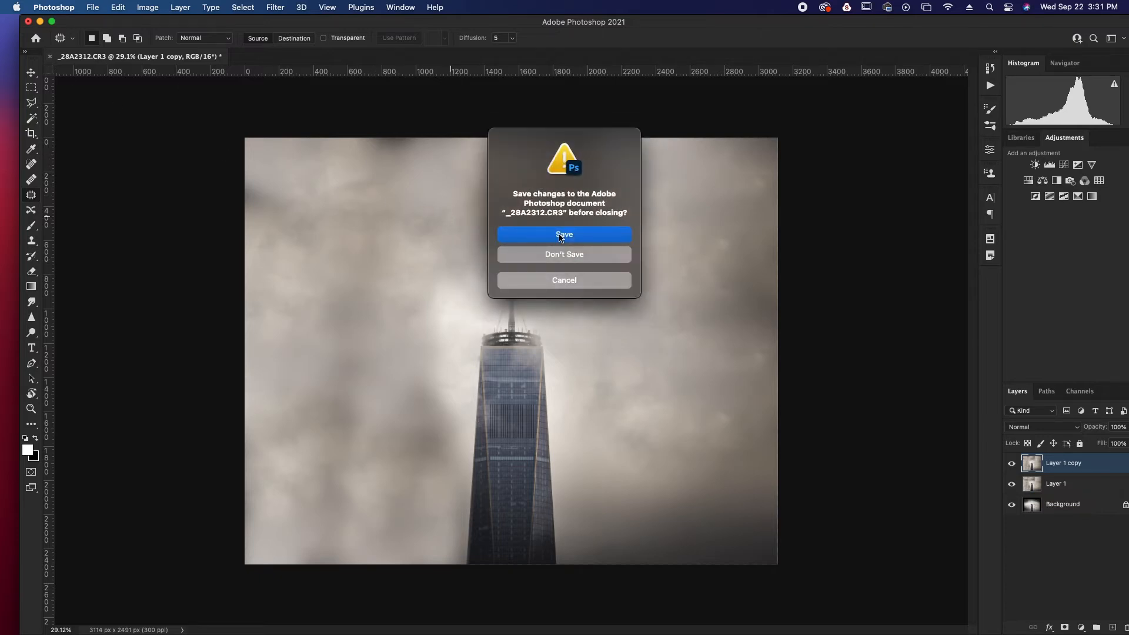
click(585, 256)
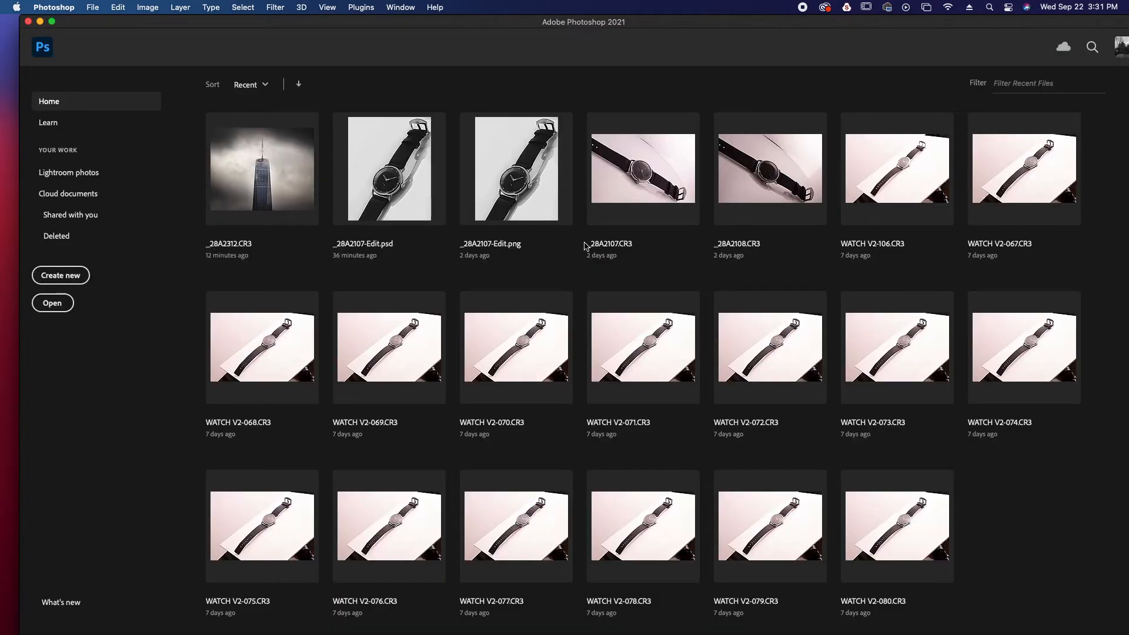
click(40, 22)
mouse_move(409, 611)
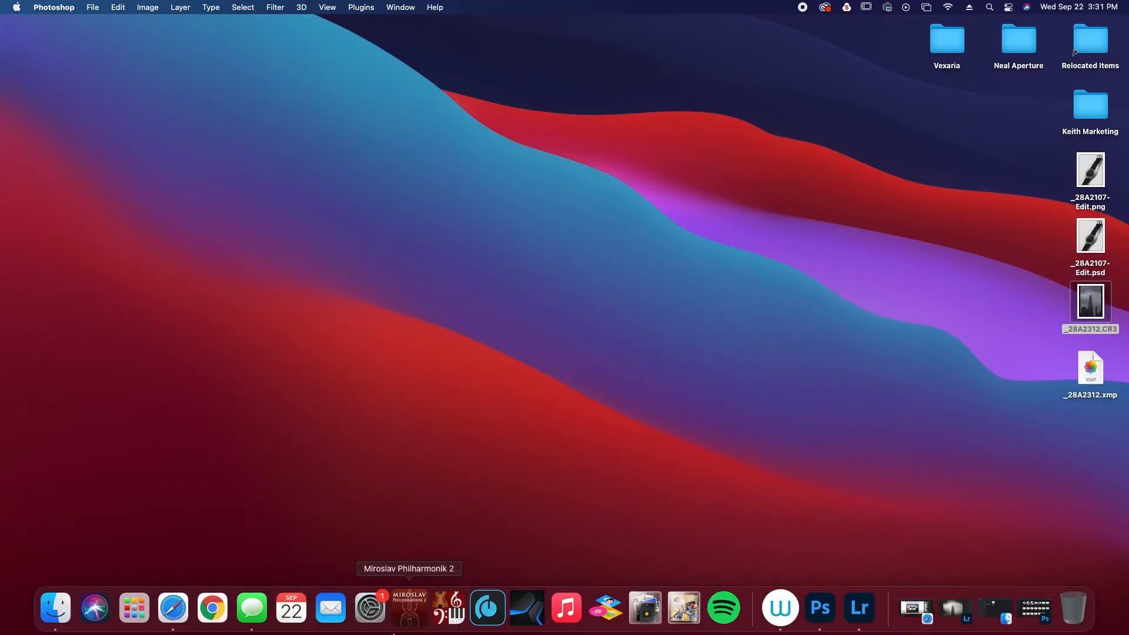
click(864, 625)
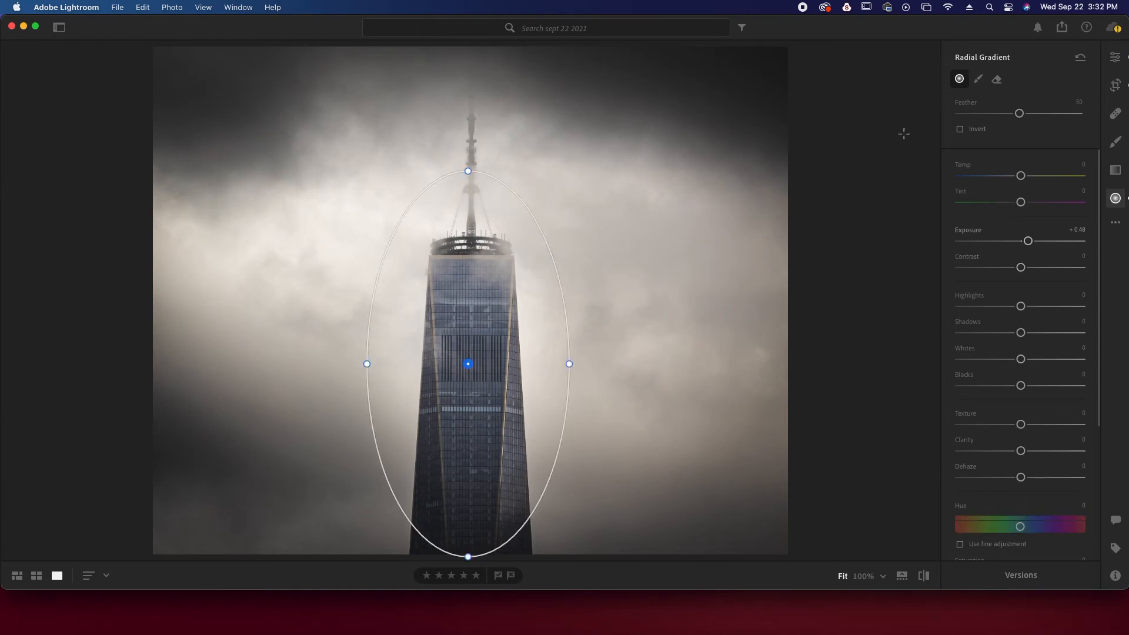
Leave the radial gradient for the general edits and set the photo's vignette to +8 and clarity to +77
click(1115, 56)
scroll(1015, 312, down, 10)
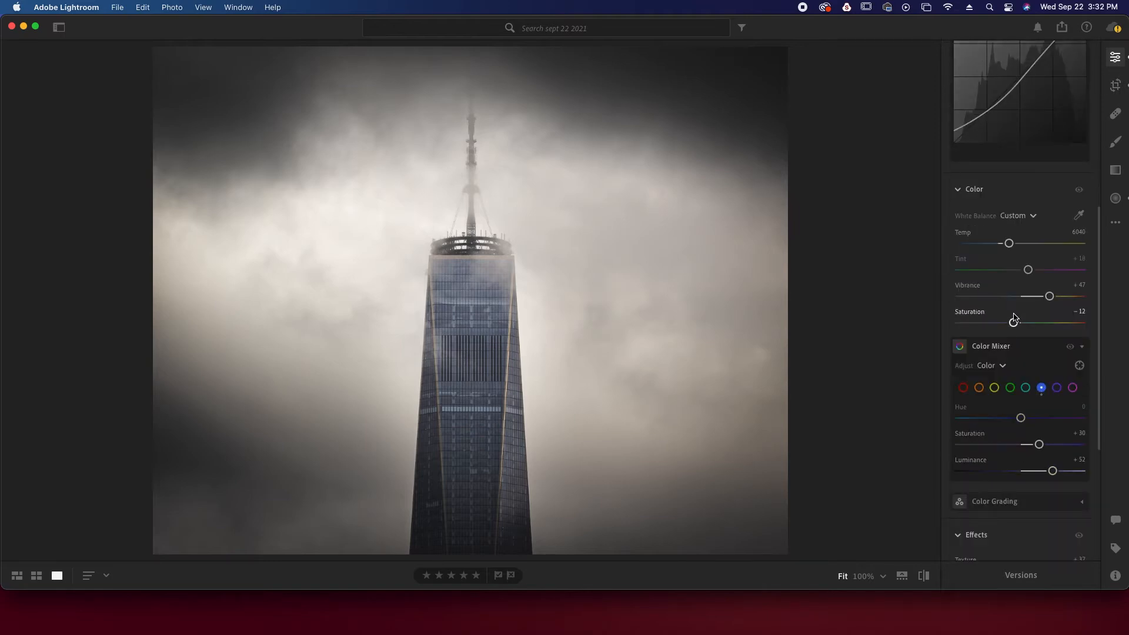
scroll(1014, 318, down, 8)
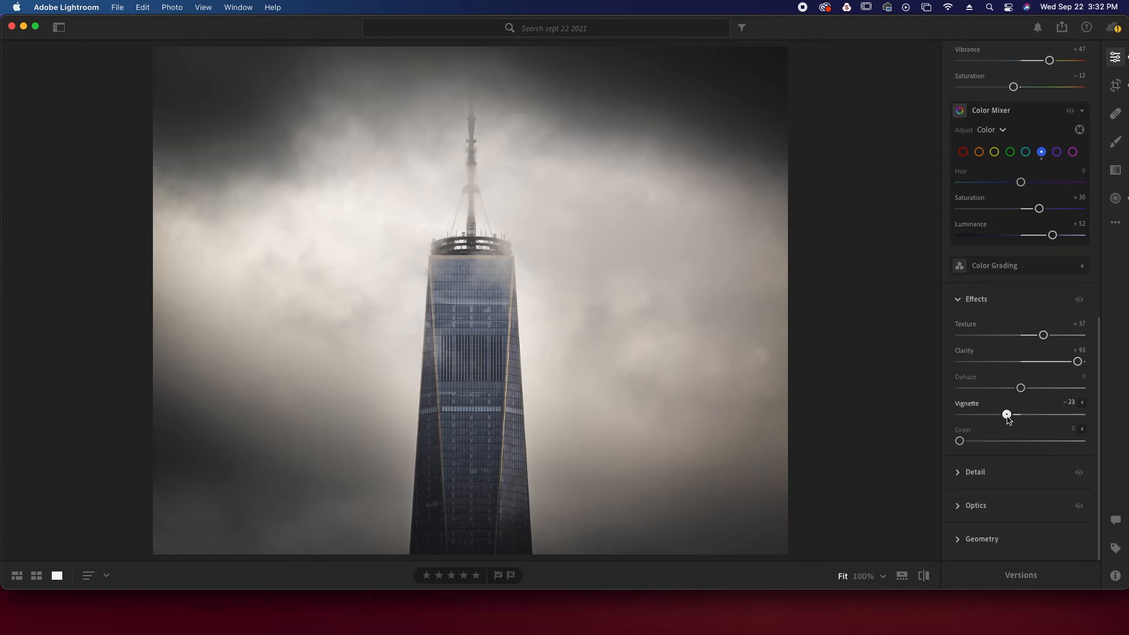
drag(1007, 415, 1027, 424)
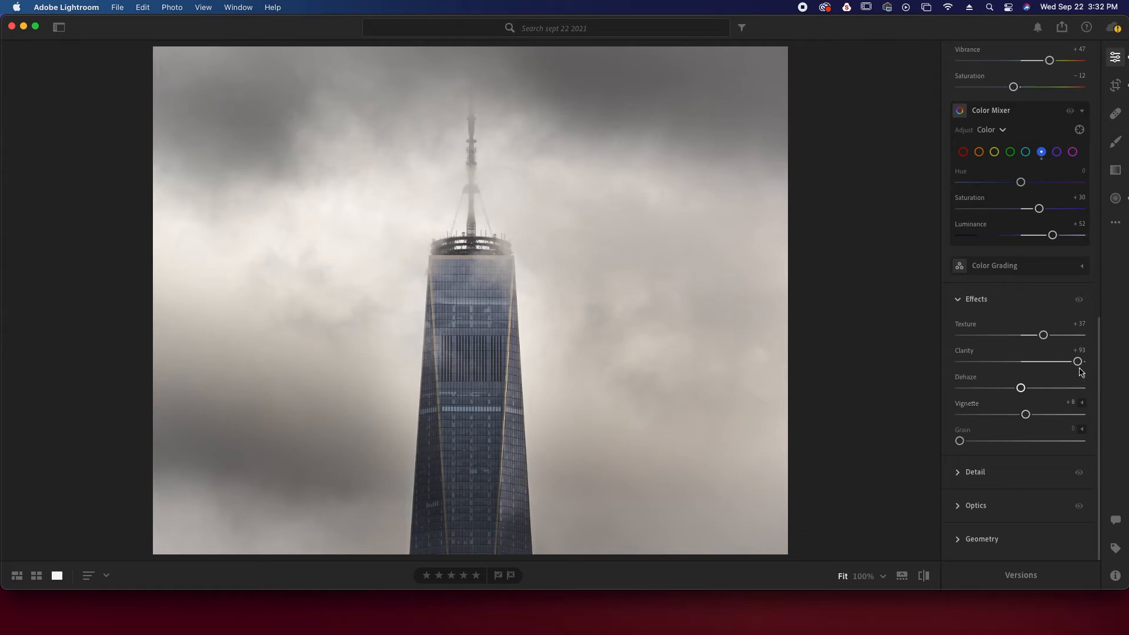
mouse_move(1078, 363)
mouse_down()
mouse_move(1021, 371)
mouse_move(1068, 377)
mouse_up()
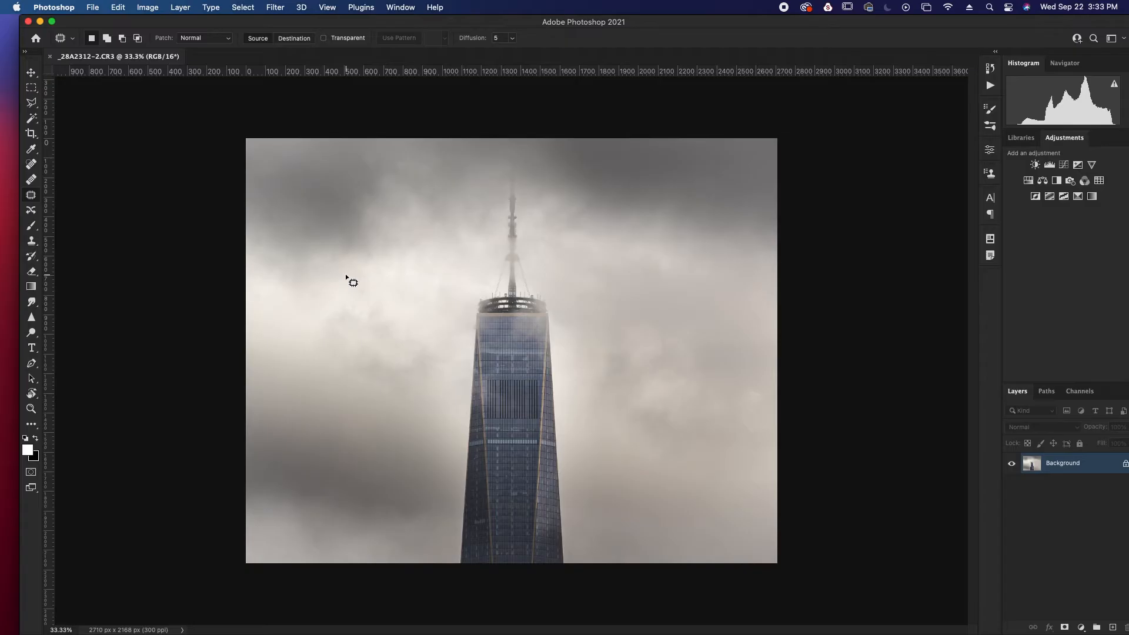
In Photoshop, duplicate the background of _28A2312-2.CR3 and extend the canvas to 3166 x 2533 px with a 5:4 Content-Aware crop
scroll(406, 269, down, 5)
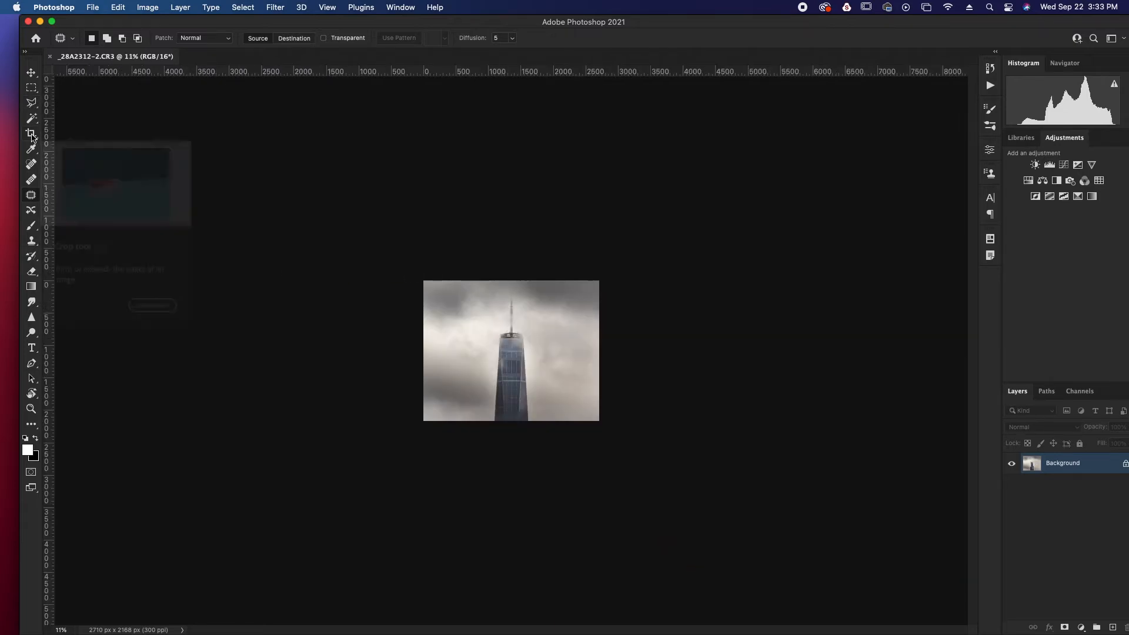
key(super+j)
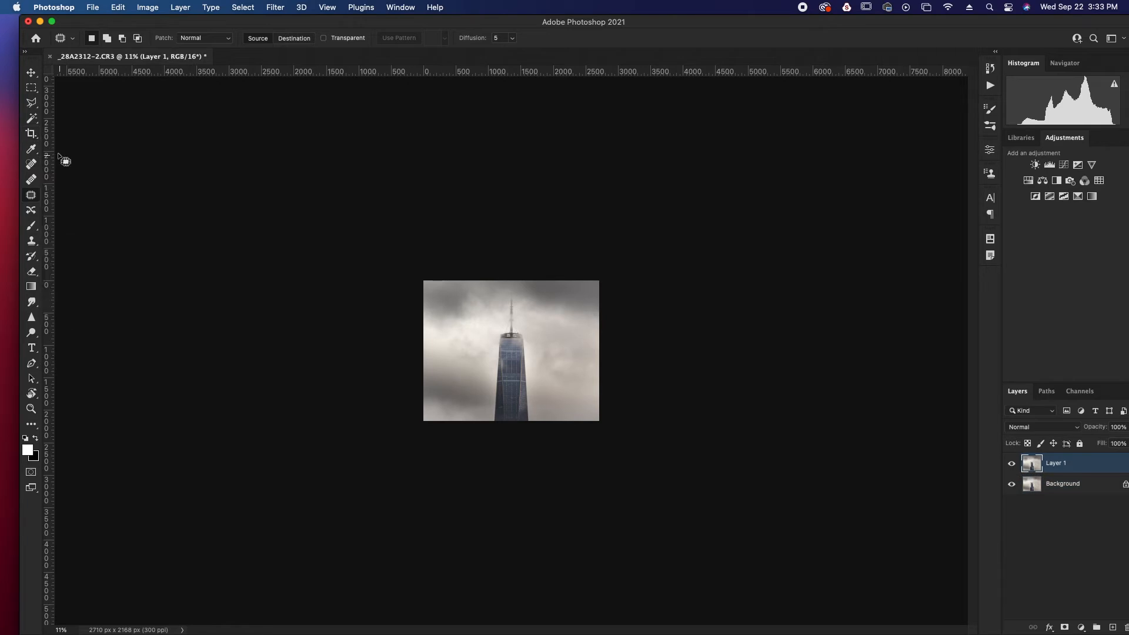
click(31, 133)
click(597, 287)
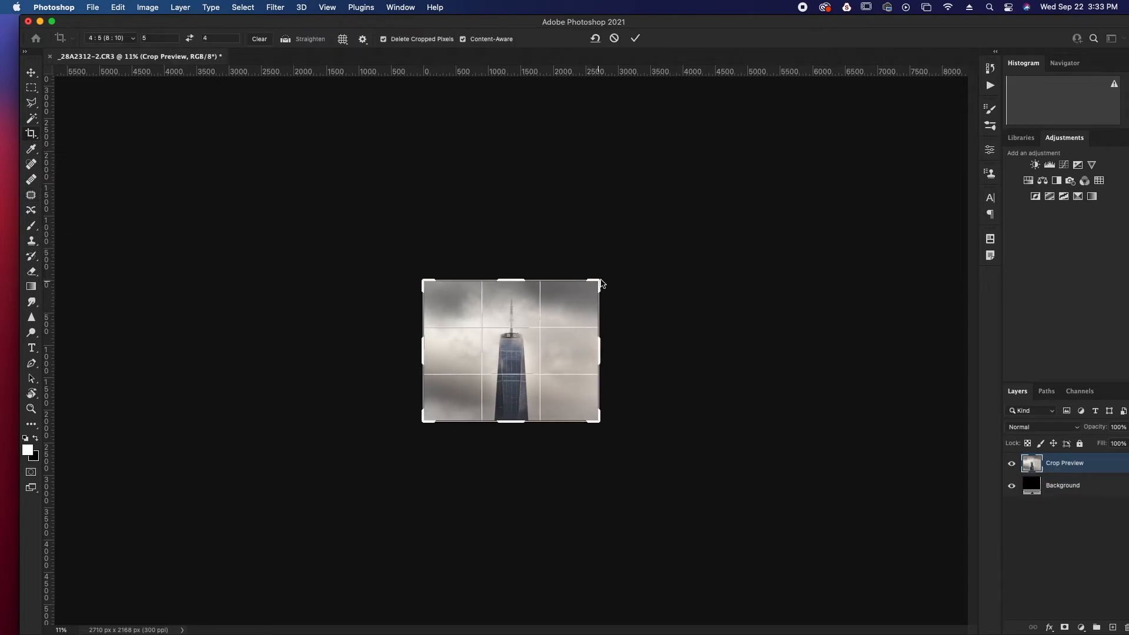
drag(599, 283, 618, 276)
mouse_move(534, 346)
mouse_down()
mouse_move(522, 345)
mouse_move(547, 346)
mouse_up()
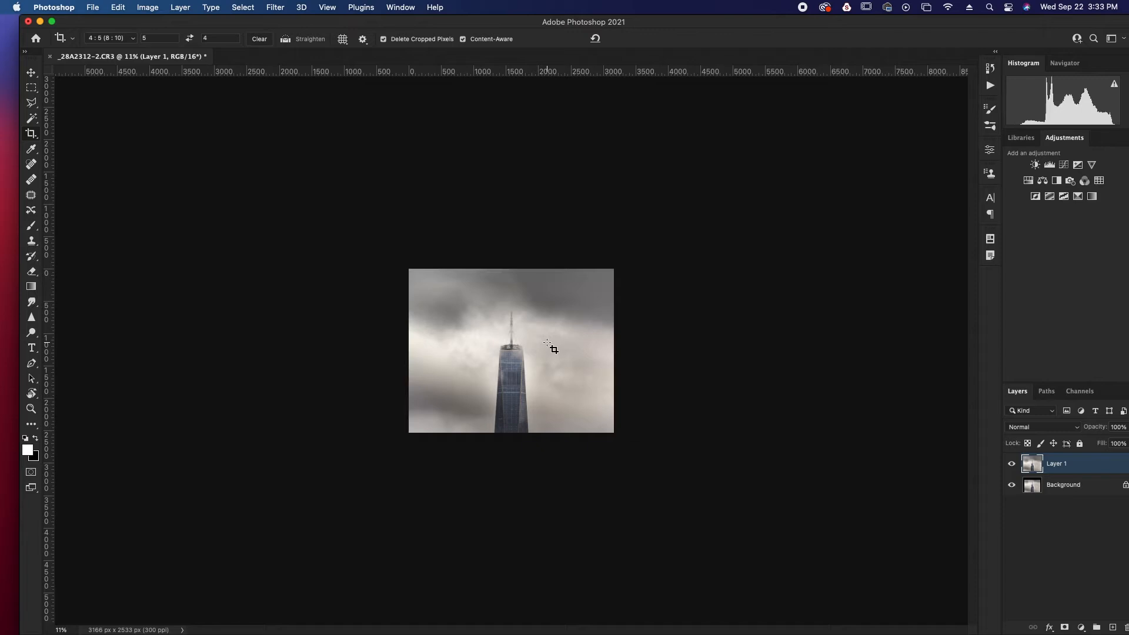
Examine the extended clouds around the tower at several magnifications
scroll(547, 343, down, 1)
scroll(547, 343, up, 7)
scroll(547, 343, up, 3)
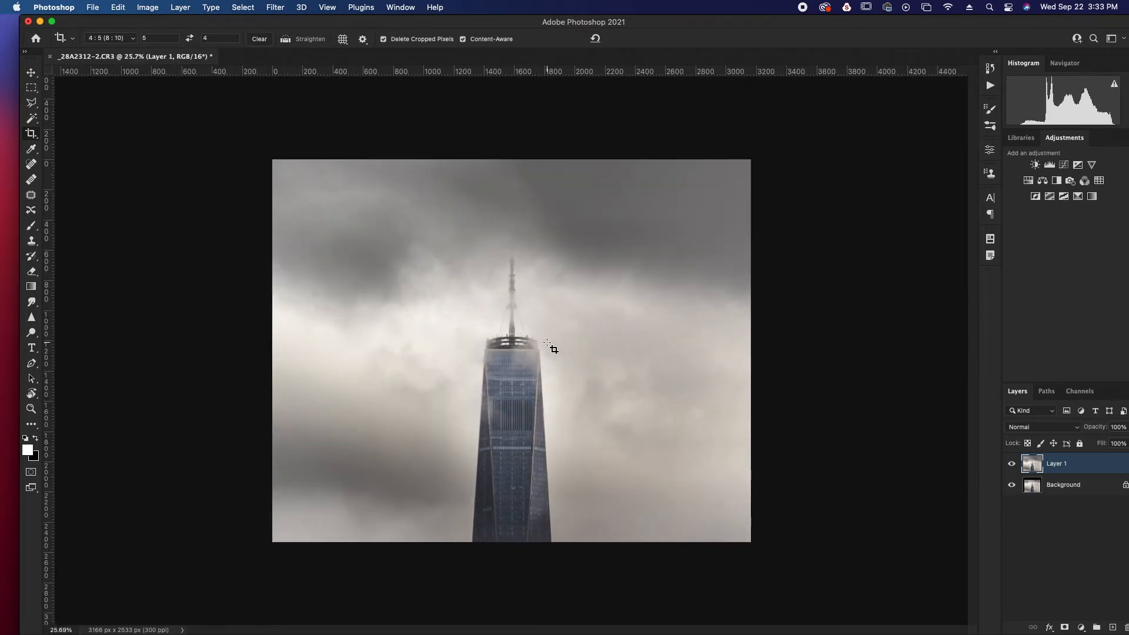
scroll(547, 343, up, 2)
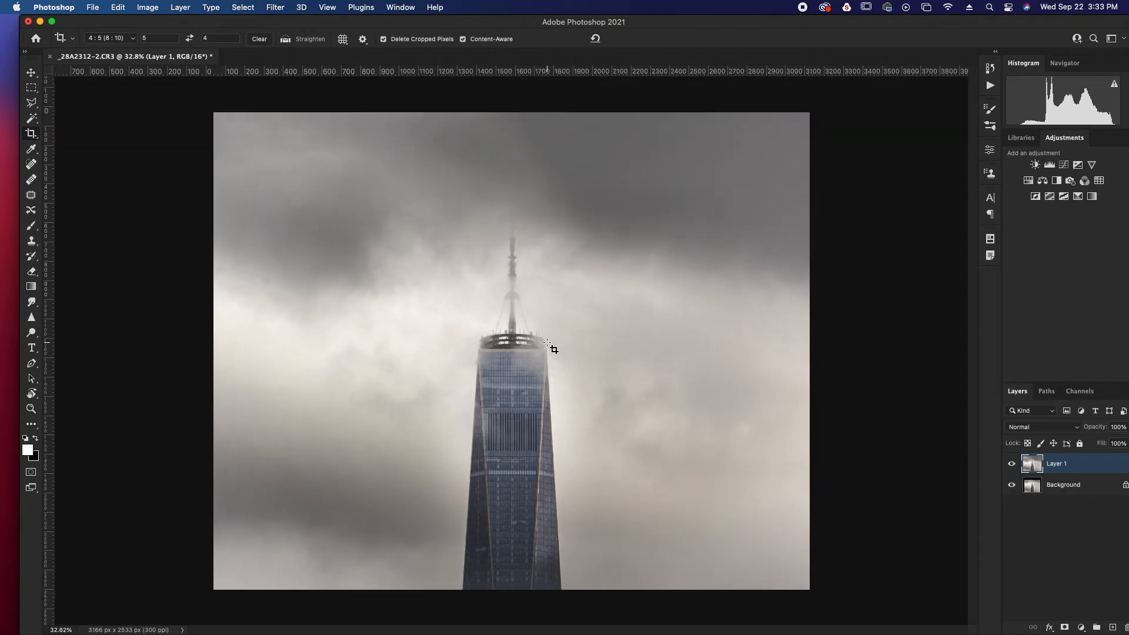
scroll(547, 343, up, 1)
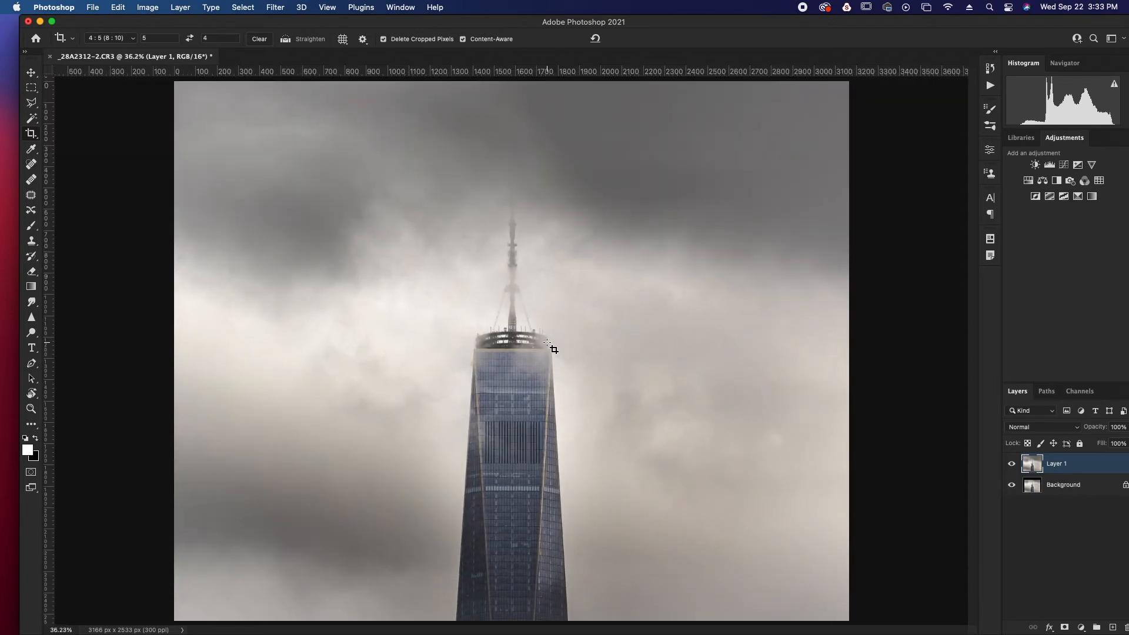
scroll(547, 343, down, 5)
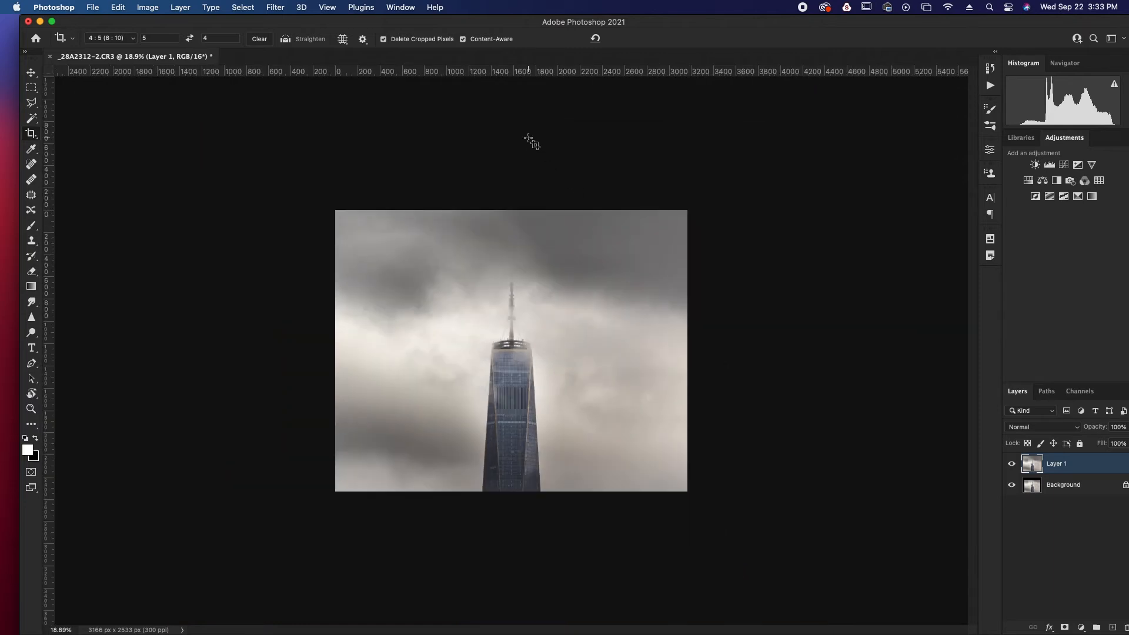
Bring Lightroom forward and place its window beside the Photoshop window to compare the original with the extended photo
drag(496, 21, 524, 5)
mouse_move(628, 632)
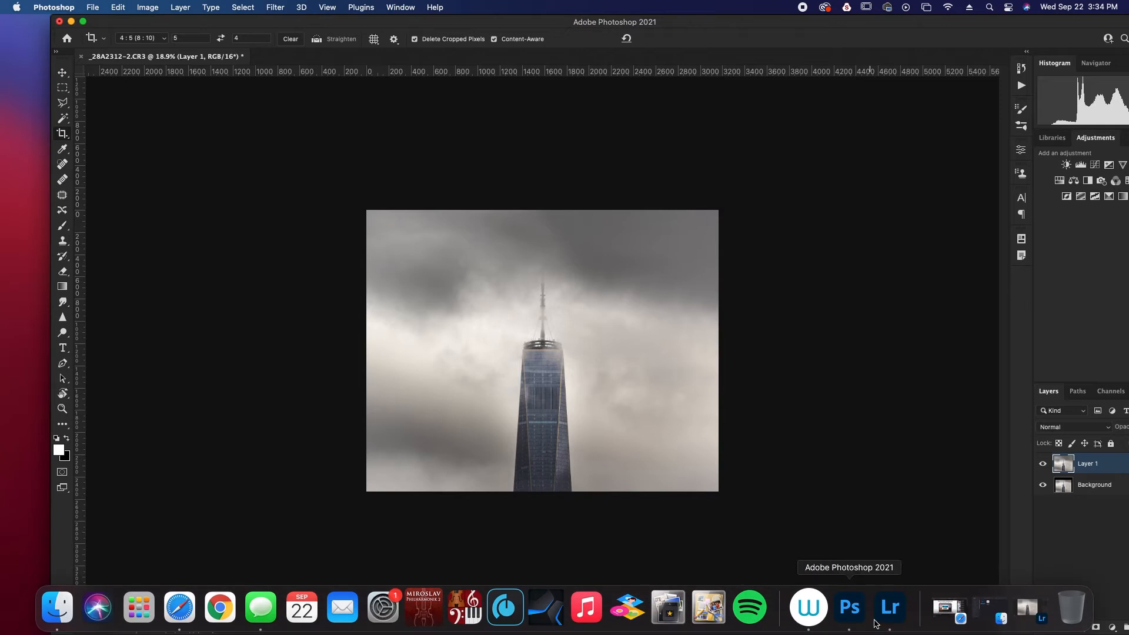
click(892, 613)
drag(749, 35, 521, 36)
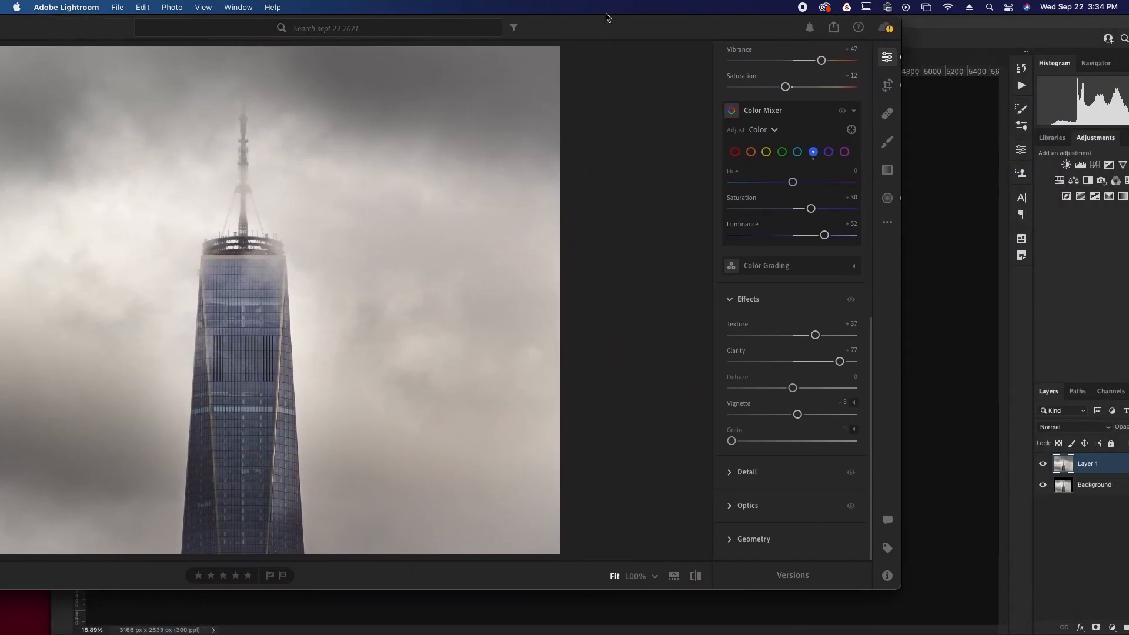
click(943, 32)
drag(710, 28, 1087, 2)
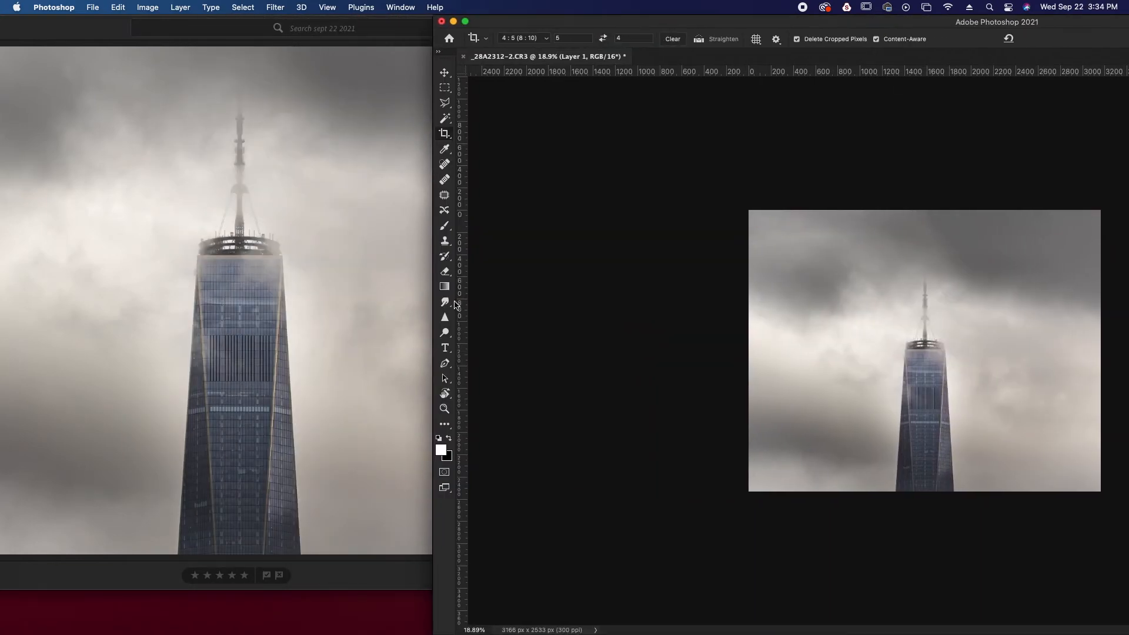
Return to Lightroom and browse through the neighbouring photos back to the brightened tower close-up
click(301, 274)
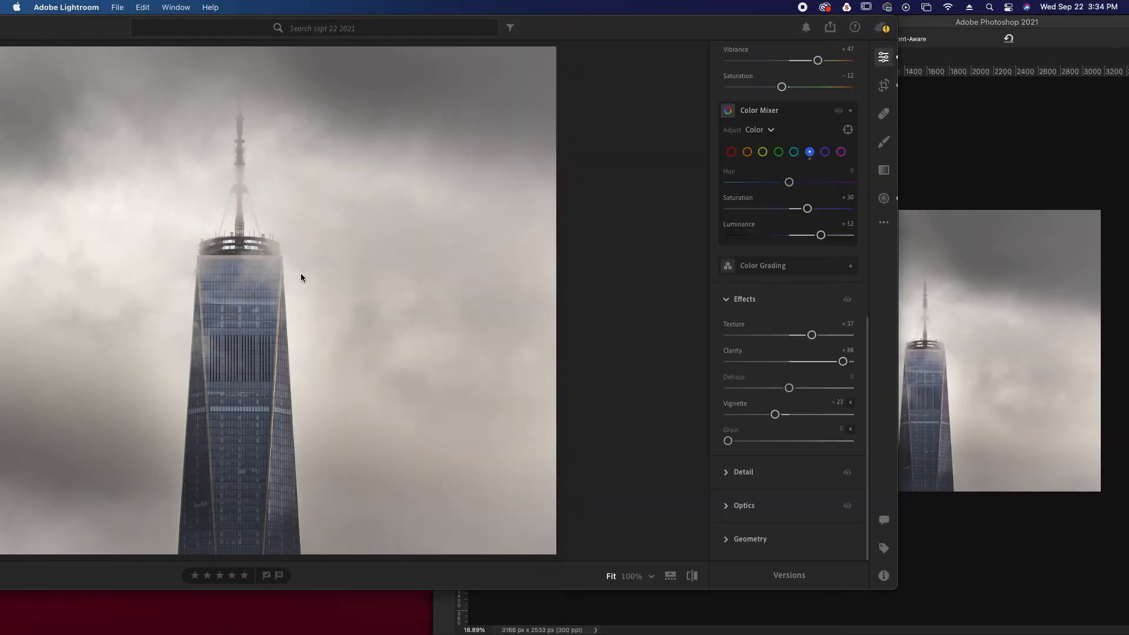
key(Left)
key(Left)
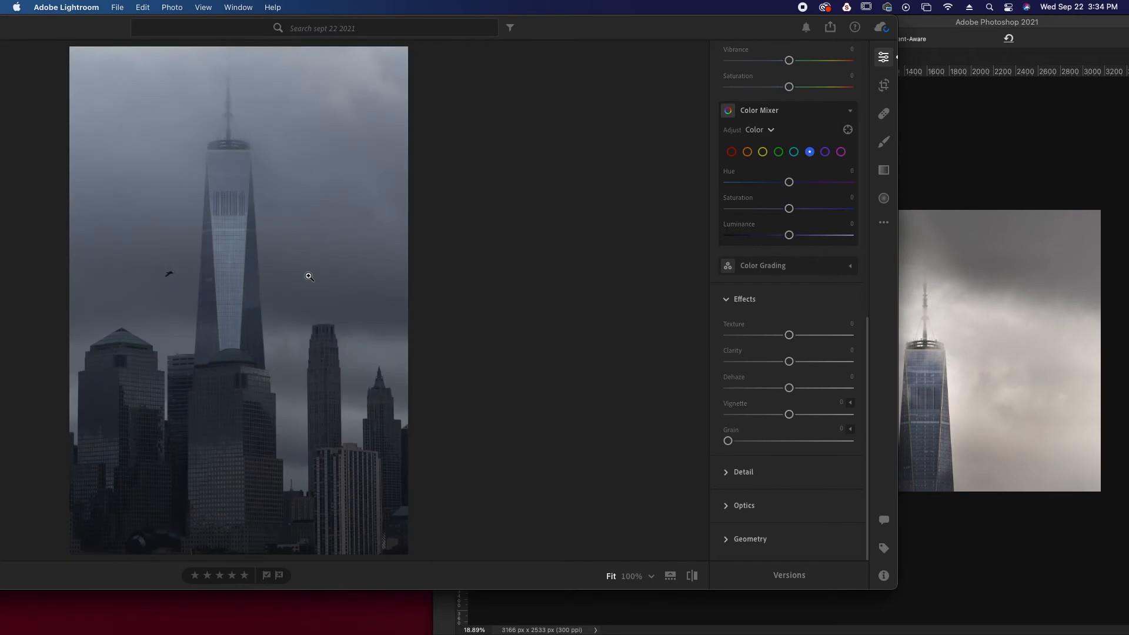
key(Left)
key(Left)
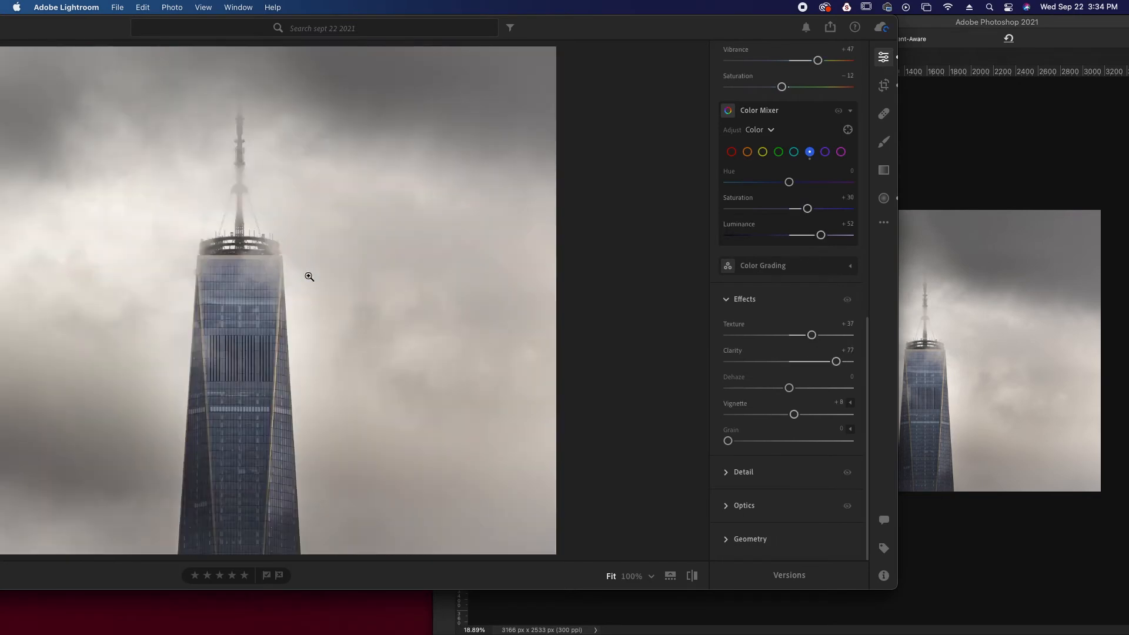
Reposition the Lightroom window and view the tower photo at 50%, 100% and finally 25% zoom
drag(584, 36, 728, 36)
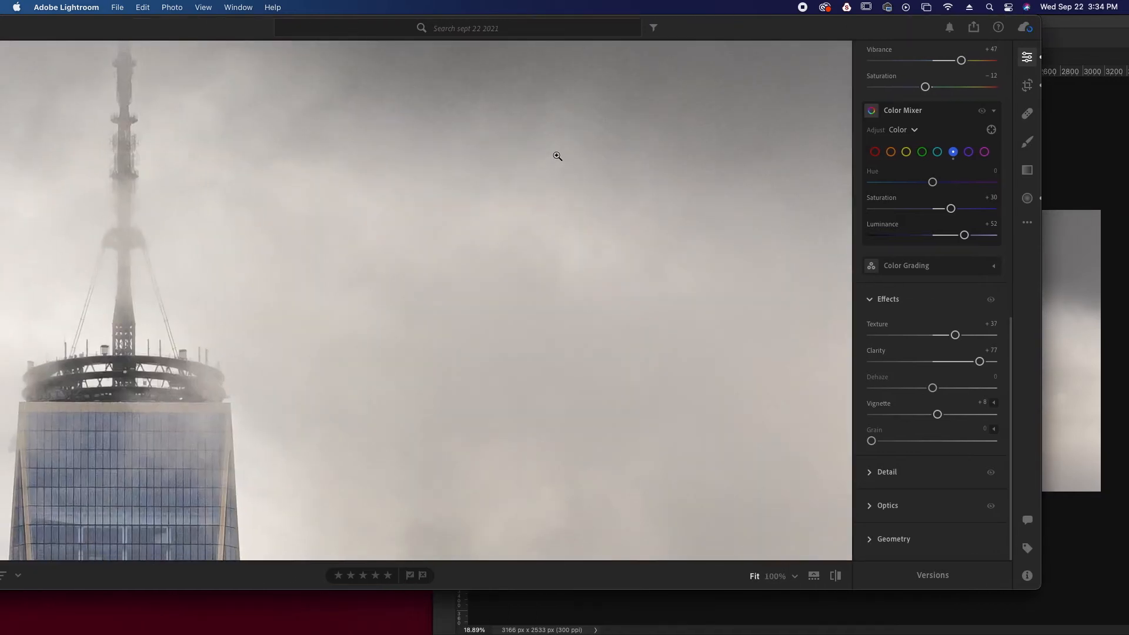
click(556, 156)
drag(712, 31, 698, 28)
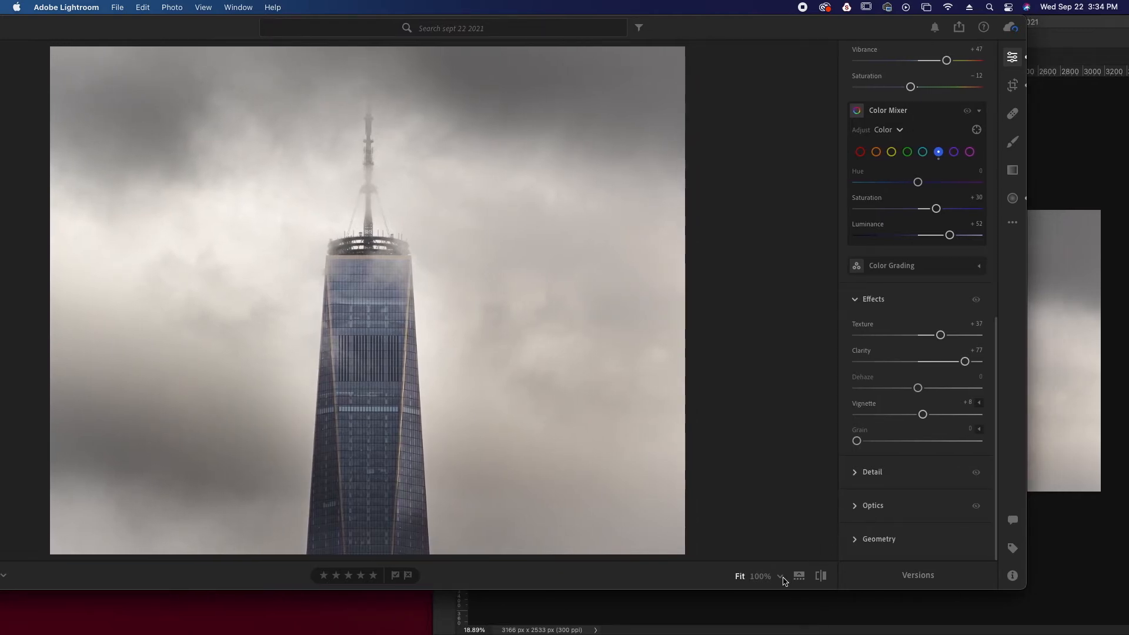
click(780, 579)
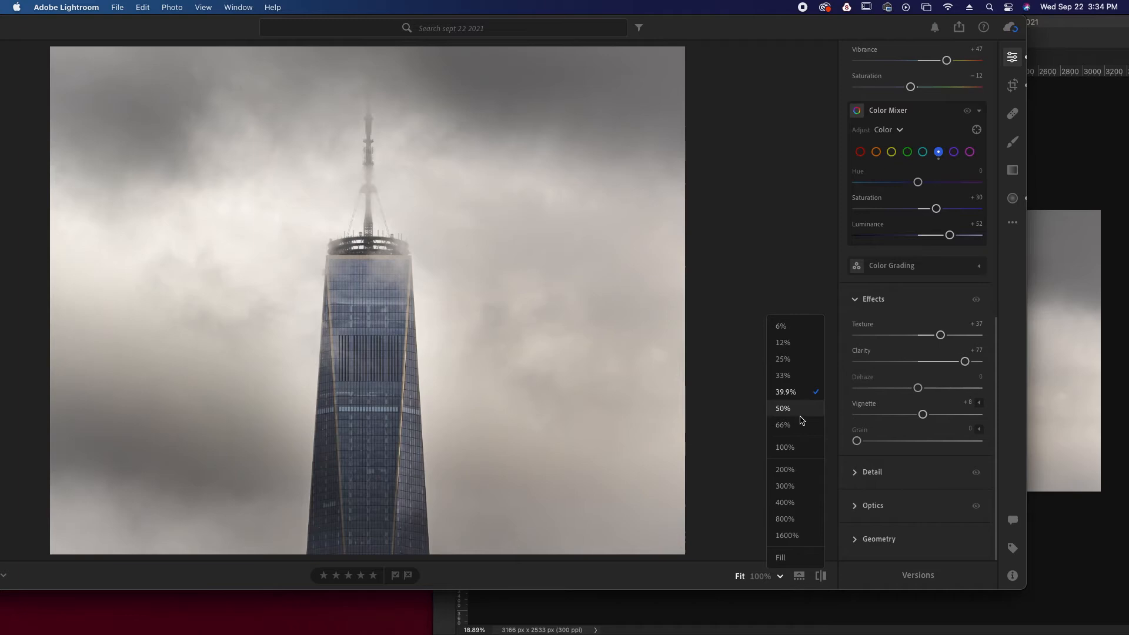
click(783, 408)
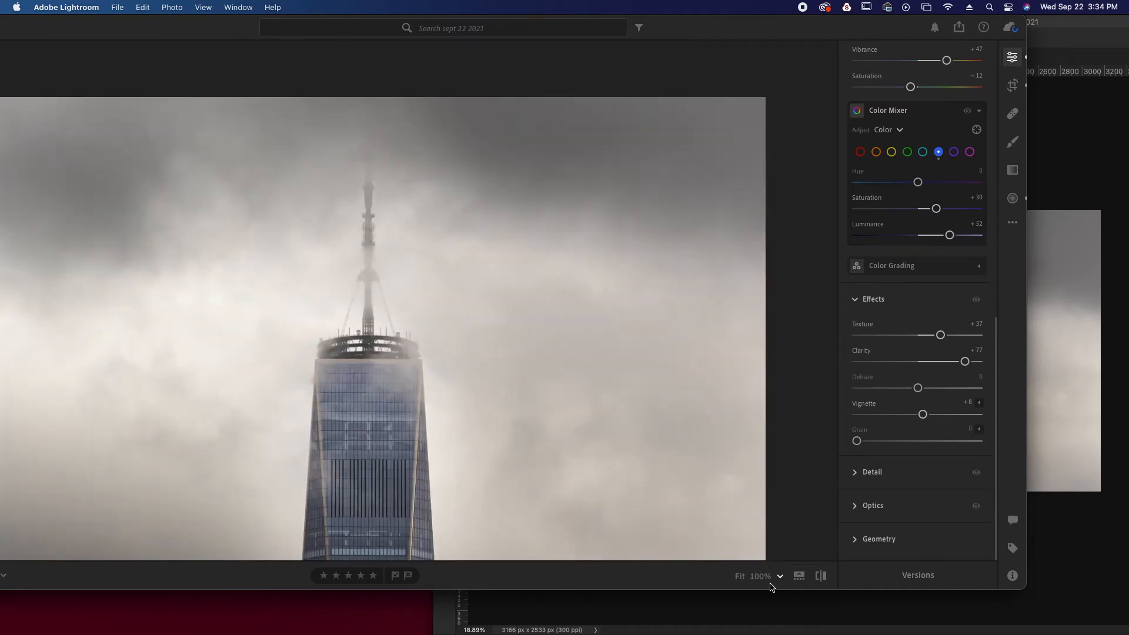
click(771, 580)
click(780, 578)
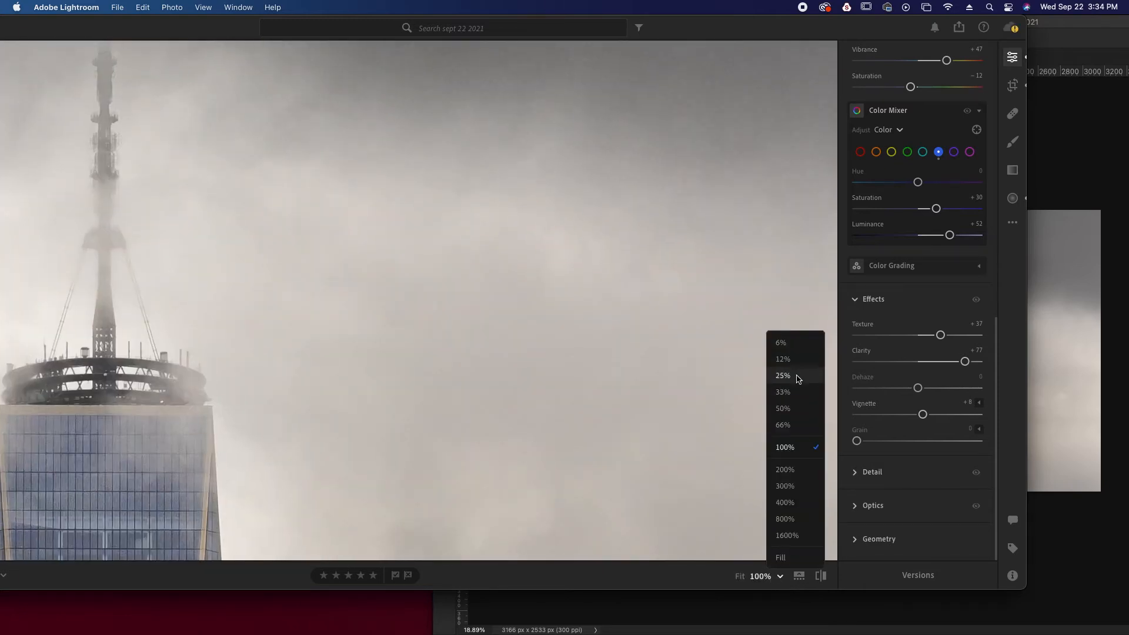
click(798, 378)
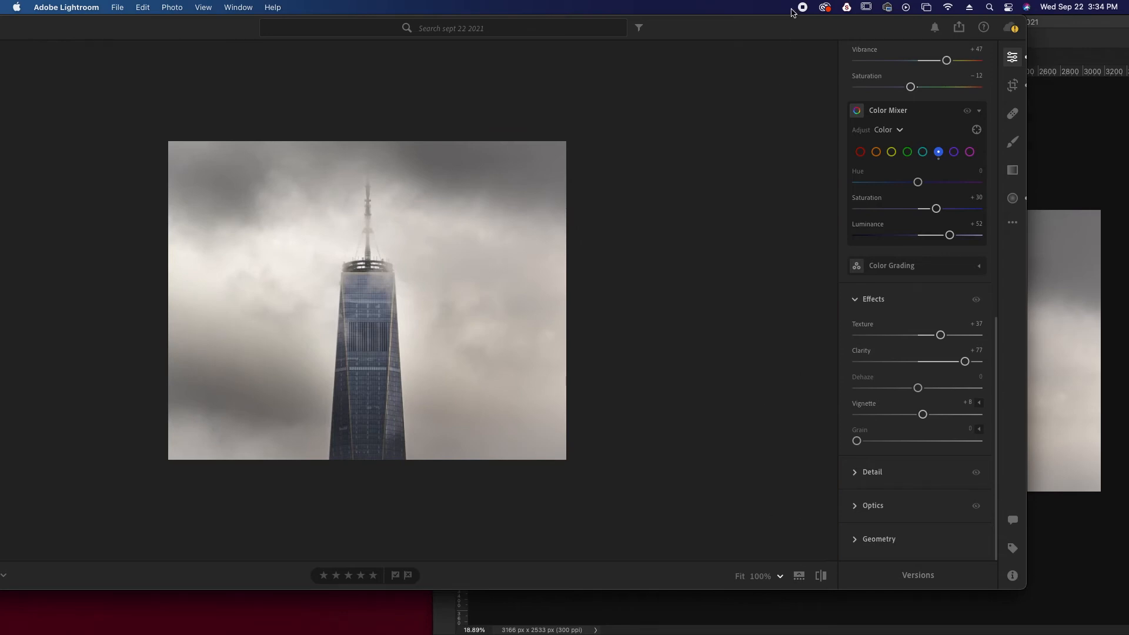
Shift the Lightroom and Photoshop windows apart so both versions of the tower photo can be compared side by side
drag(775, 32, 735, 32)
click(1016, 101)
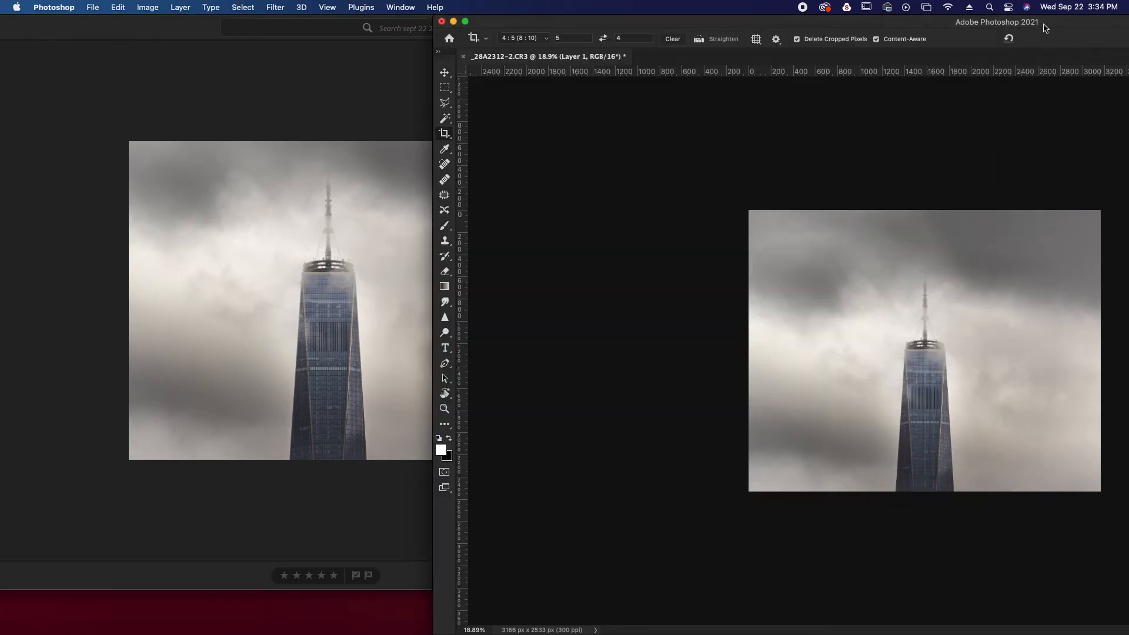
drag(911, 24, 1023, 19)
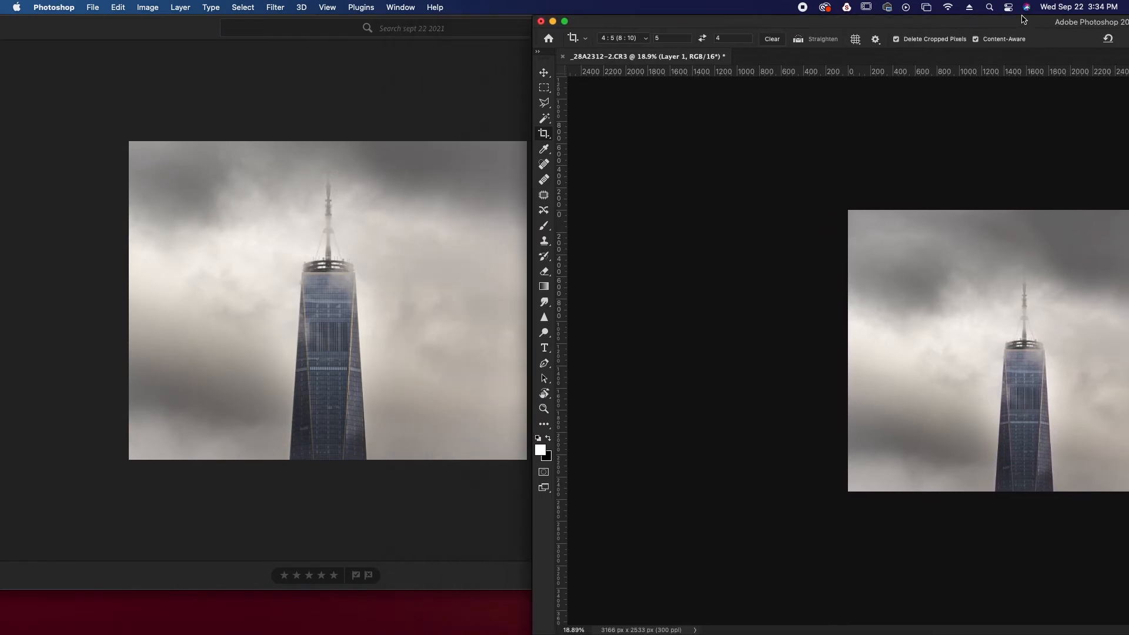
Activate the Move tool, select both Layer 1 and the Background layer, and place the Photoshop window beside Lightroom again
click(542, 74)
mouse_move(1047, 342)
mouse_down()
mouse_move(1013, 326)
mouse_move(1072, 340)
mouse_move(1038, 342)
mouse_up()
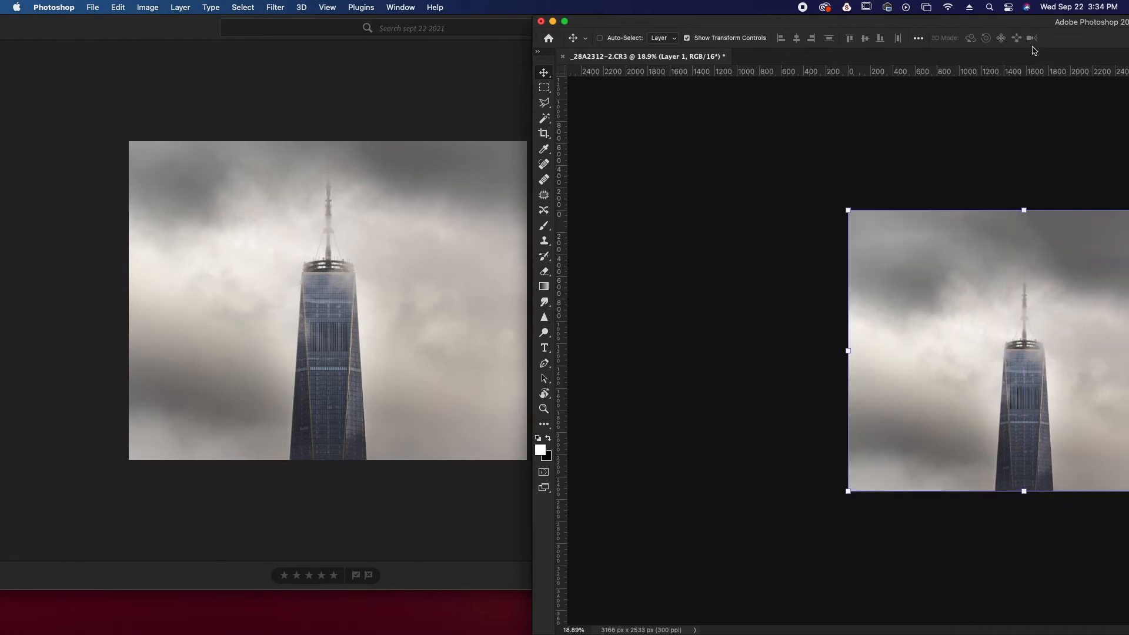
drag(1037, 25, 501, 7)
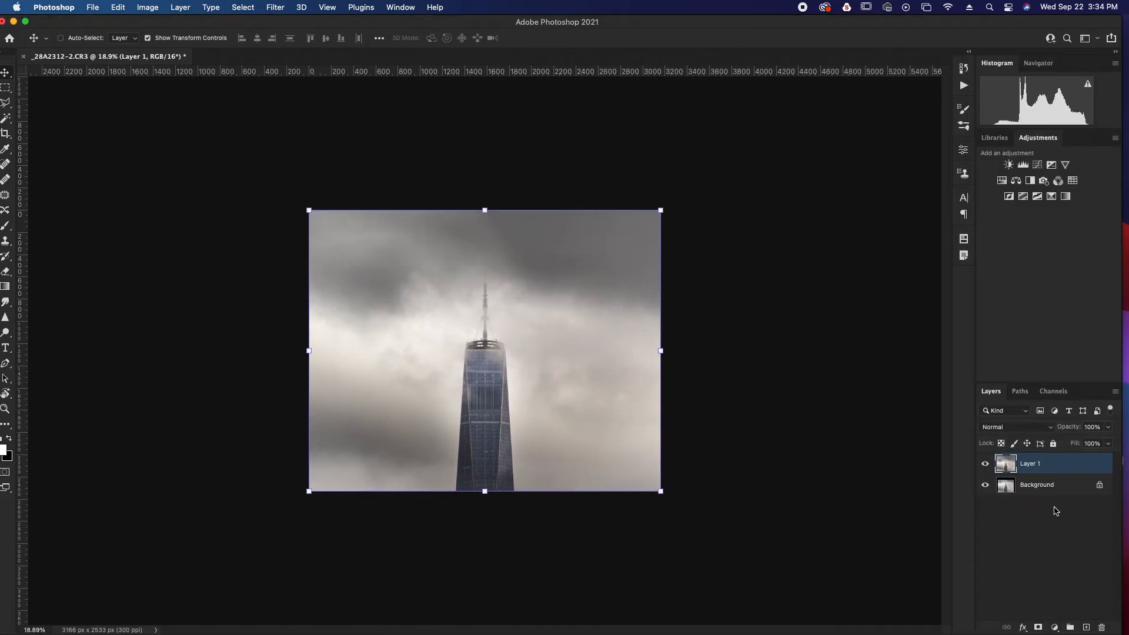
shift+click(1057, 488)
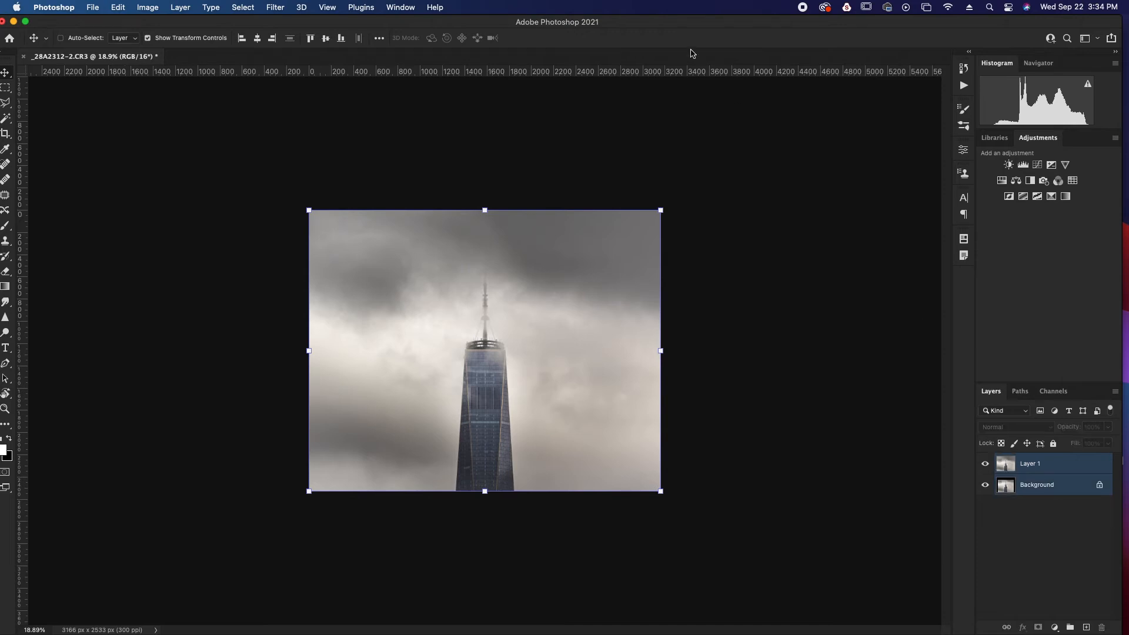
drag(642, 30, 1128, 29)
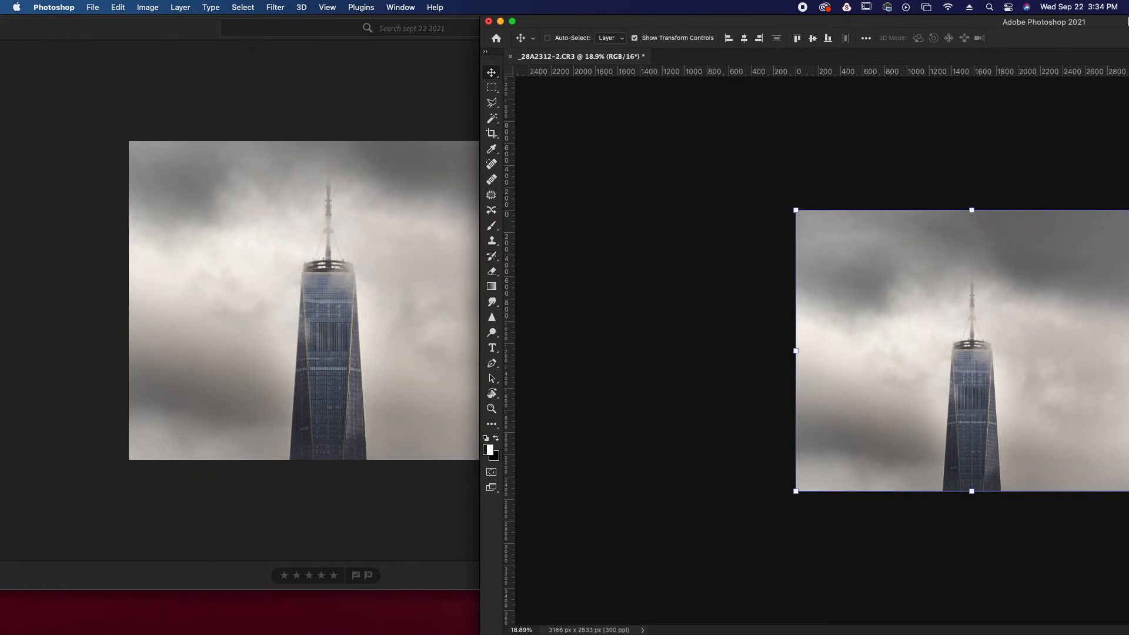
drag(925, 29, 1002, 28)
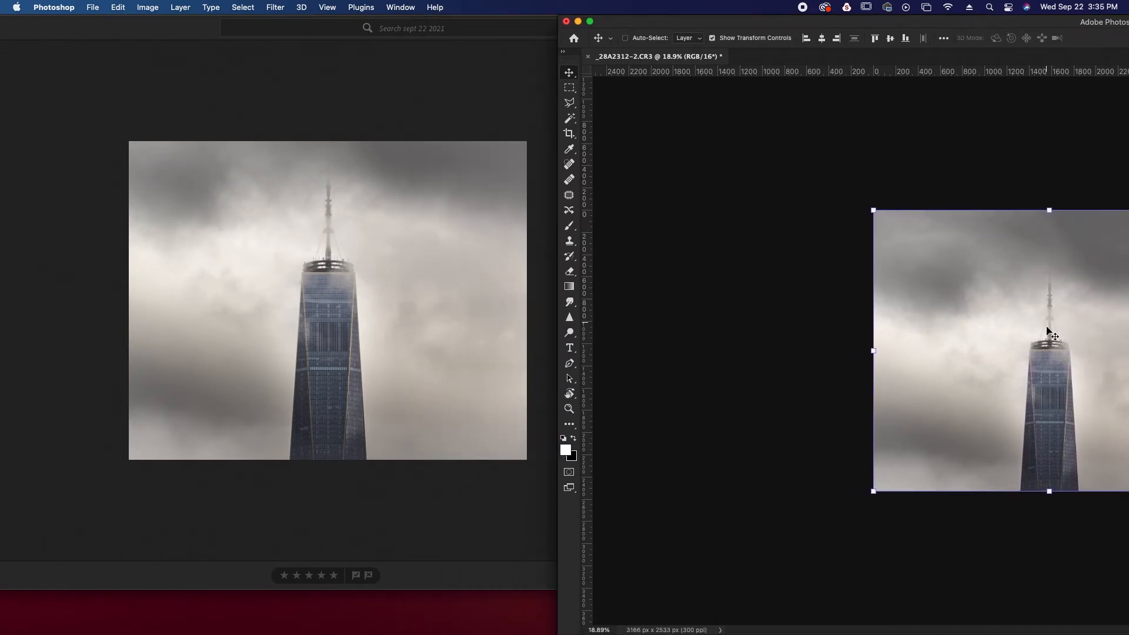
Try to move the two selected layers toward the Lightroom photo with the Move tool
drag(1056, 387, 1008, 350)
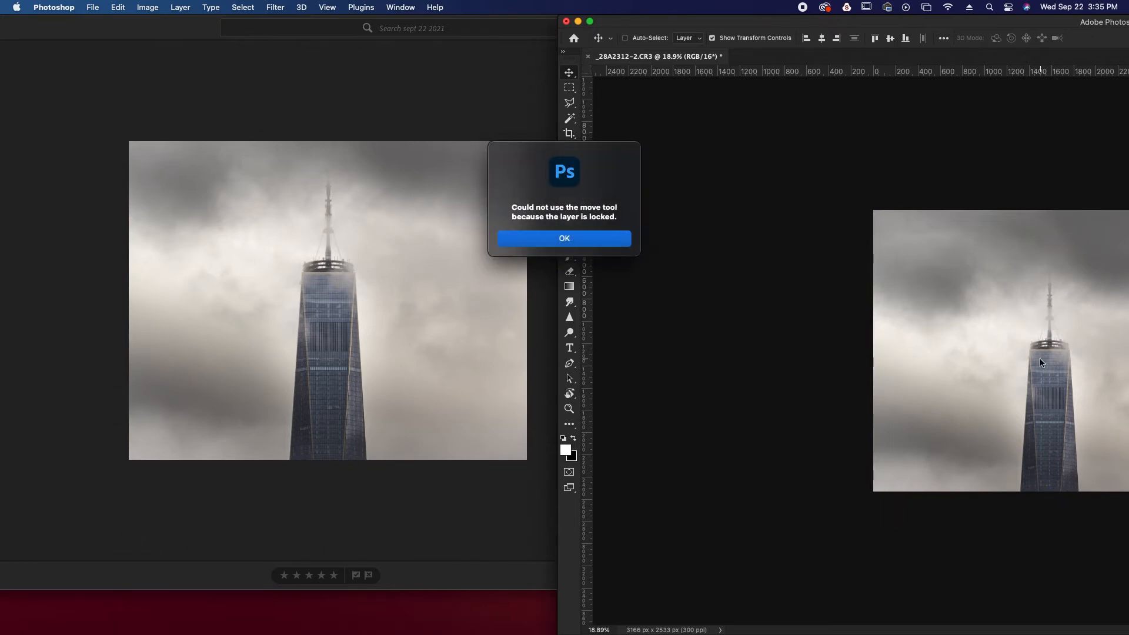
click(564, 239)
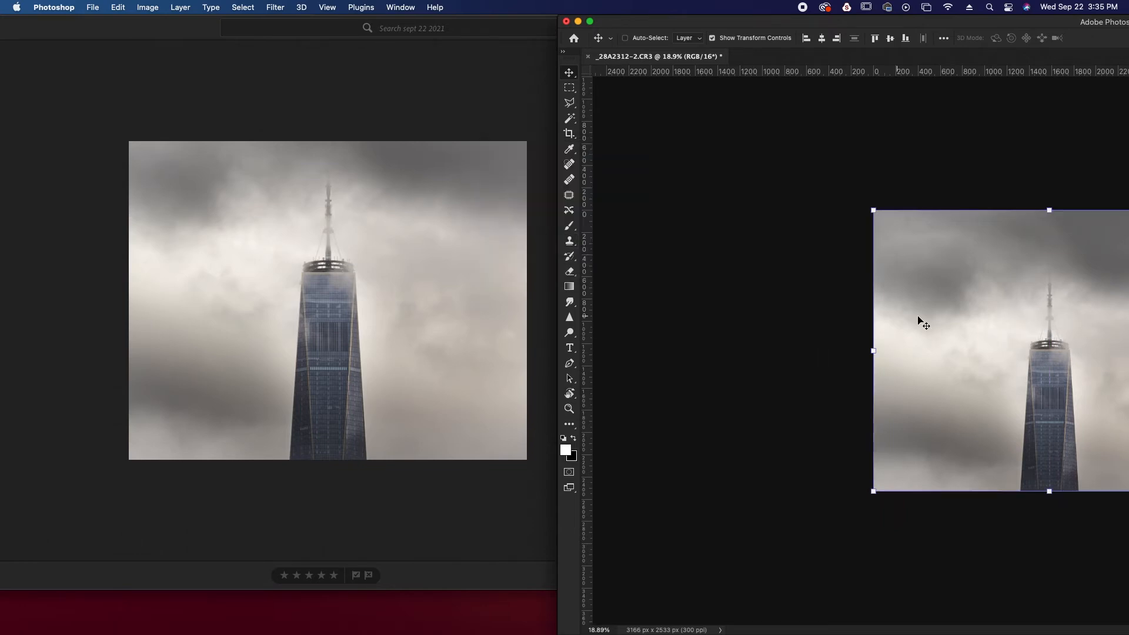
drag(1054, 356, 900, 300)
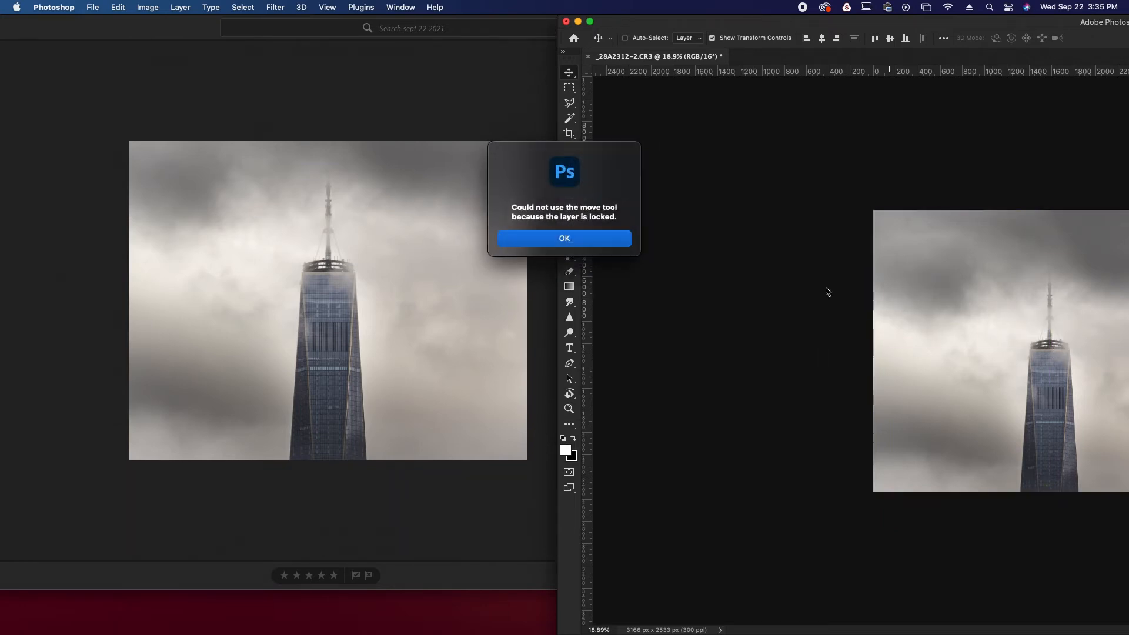
click(604, 246)
mouse_move(1035, 328)
mouse_down()
mouse_move(926, 294)
mouse_move(1034, 337)
mouse_move(800, 281)
mouse_move(1038, 329)
mouse_up()
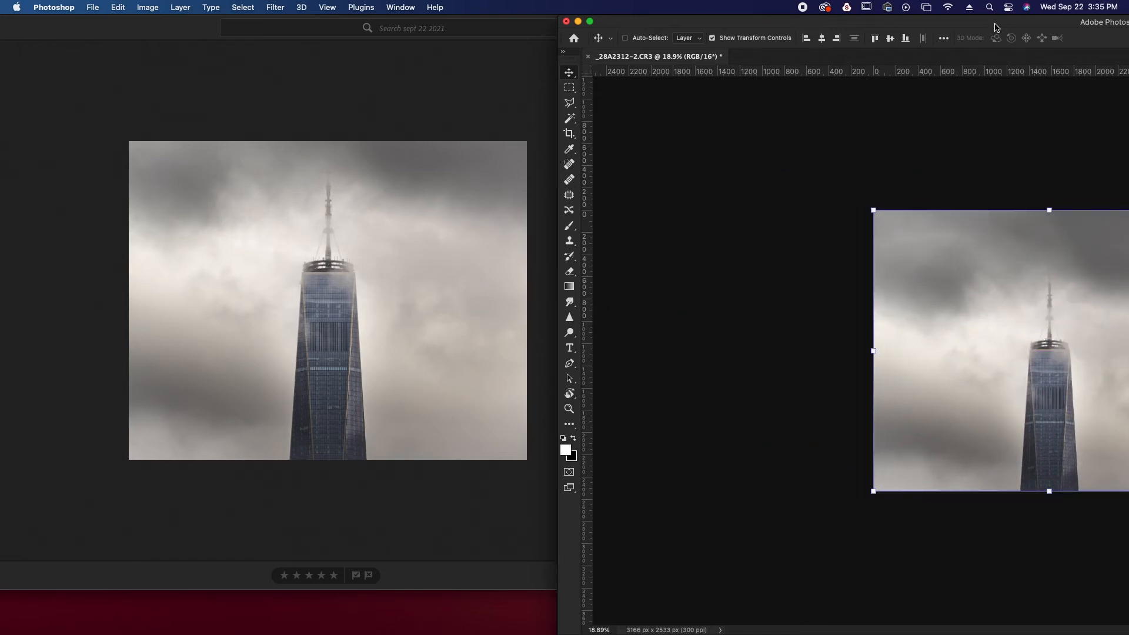
Bring the Photoshop window back into full view and merge Layer 1 down into the Background layer
double_click(996, 25)
click(1061, 498)
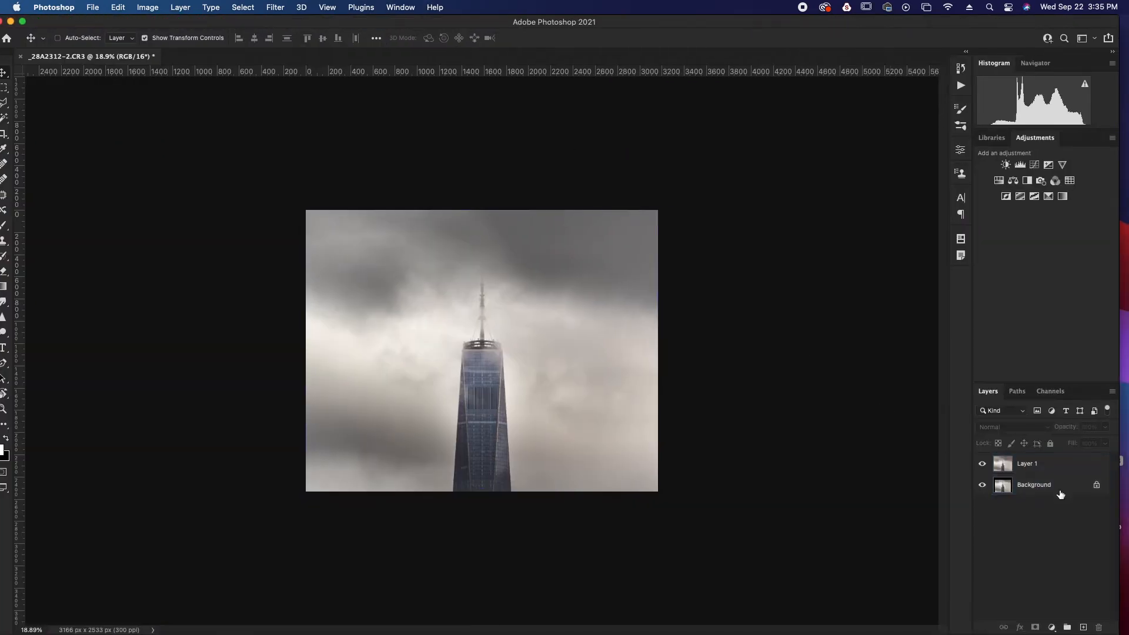
right_click(1068, 468)
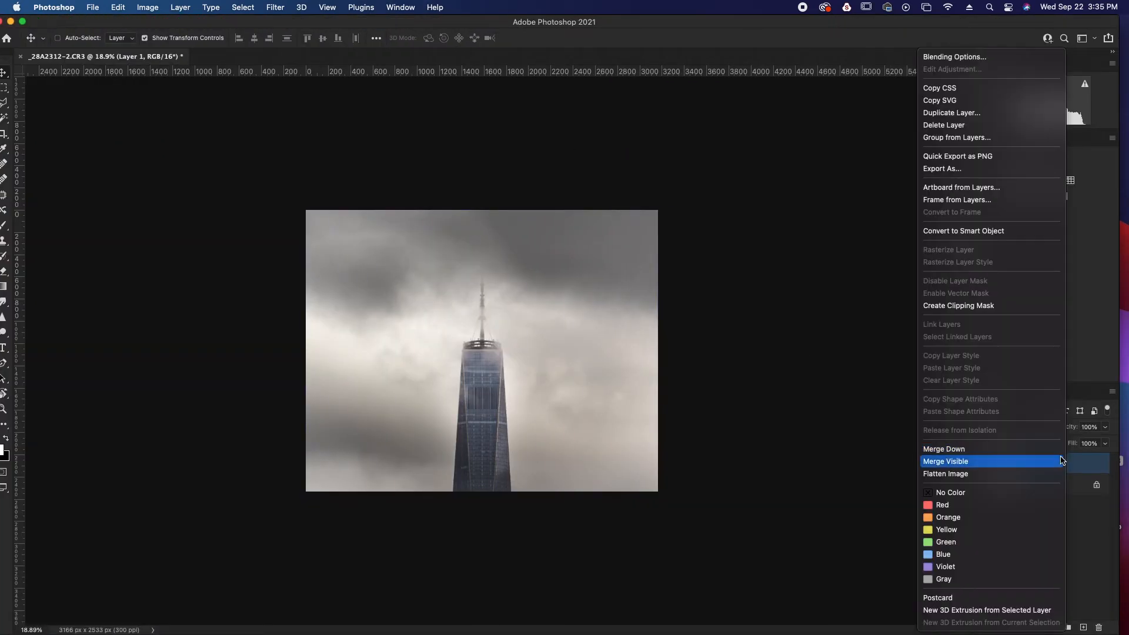
click(1057, 452)
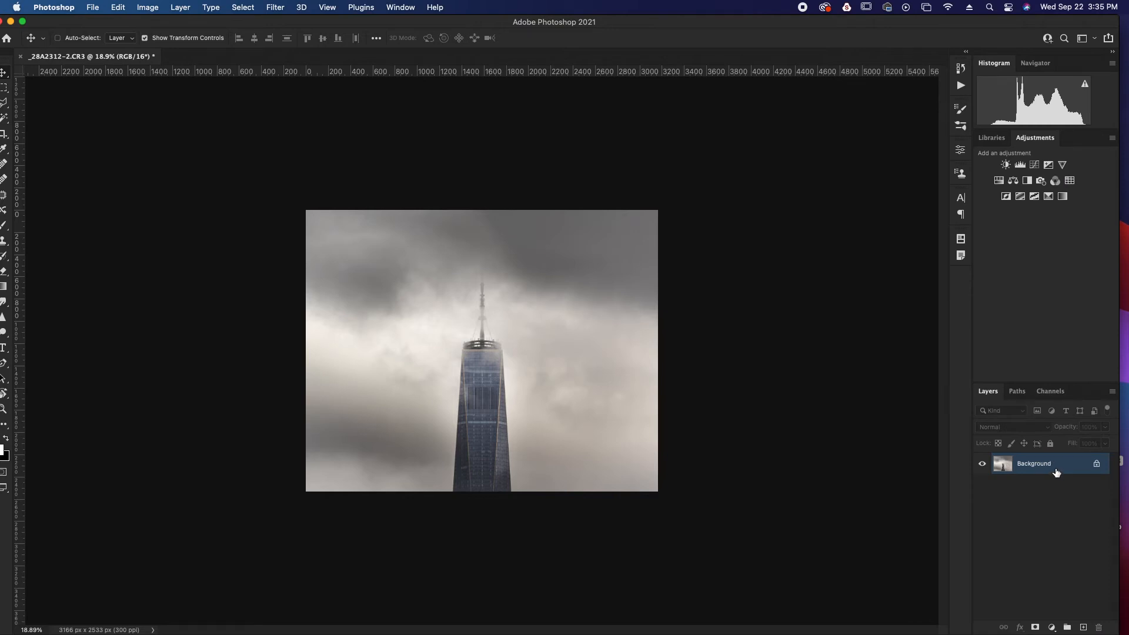
Unlock the merged Background layer and try moving the tower image with the Move tool
drag(530, 389, 402, 337)
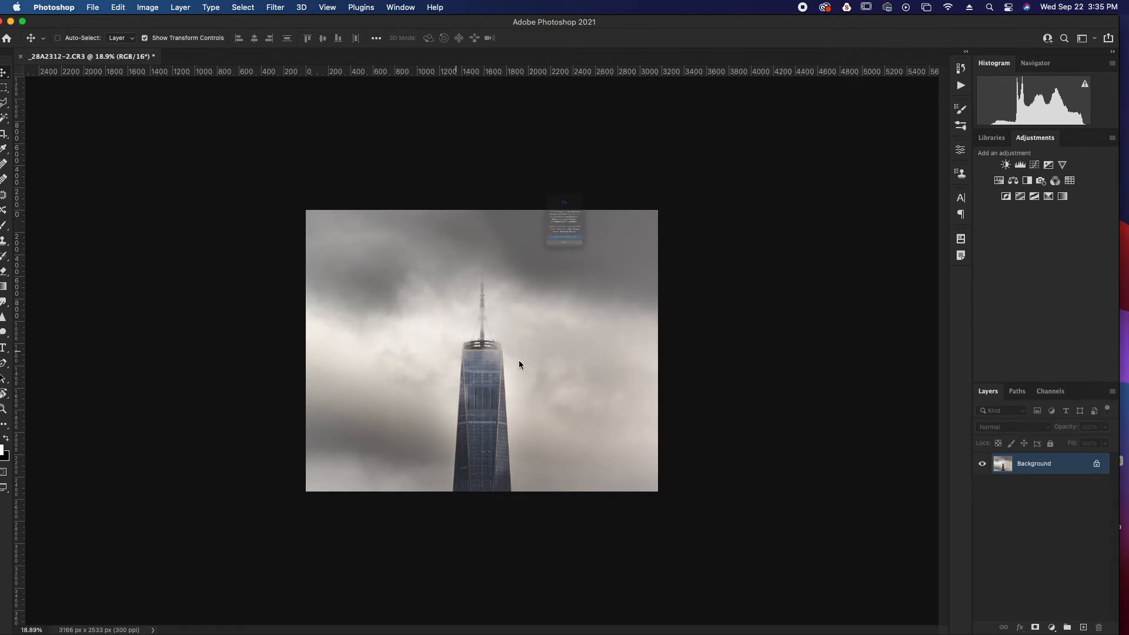
click(592, 308)
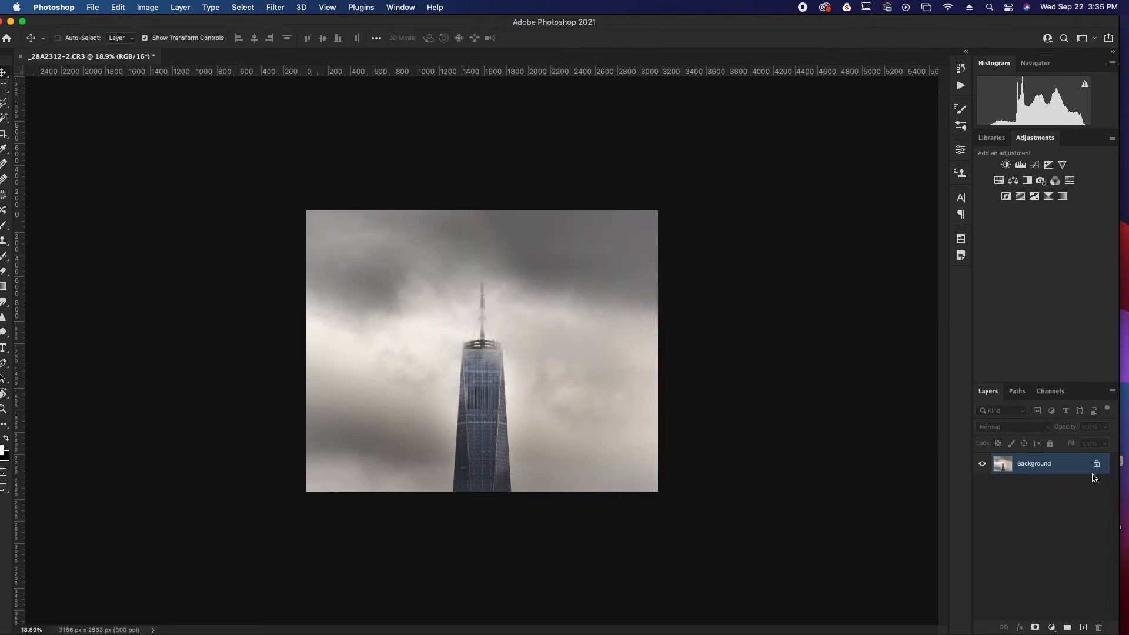
click(1097, 468)
mouse_move(514, 395)
mouse_down()
mouse_move(440, 368)
mouse_move(524, 393)
mouse_move(513, 393)
mouse_up()
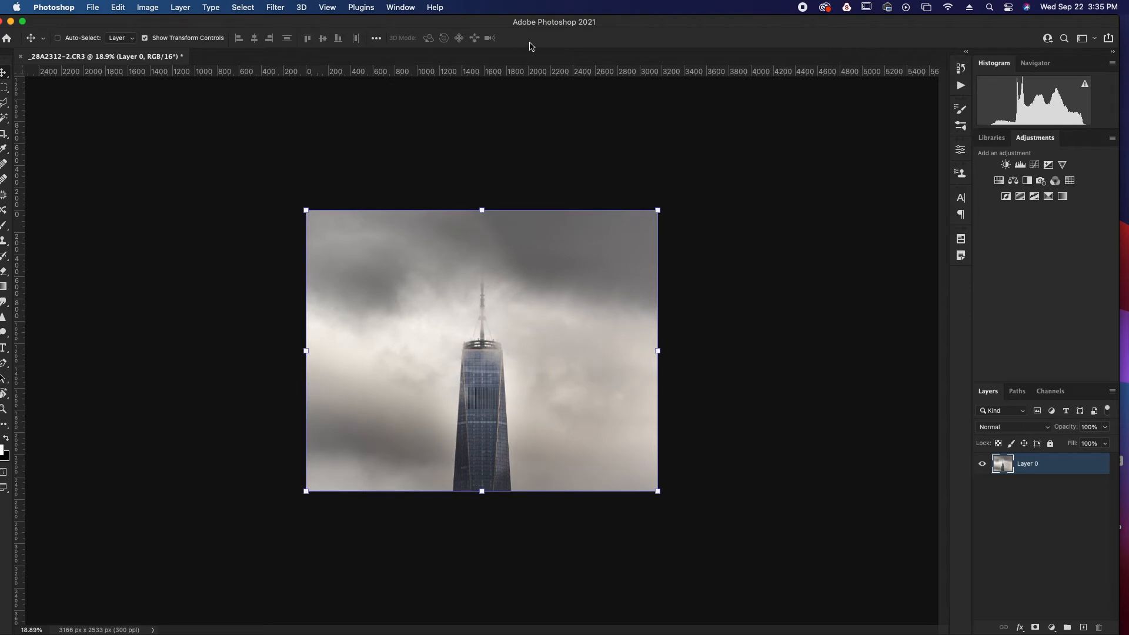
Shift the Photoshop window aside to compare the tower photo with the Lightroom version, and return it to full view
drag(491, 28, 1044, 51)
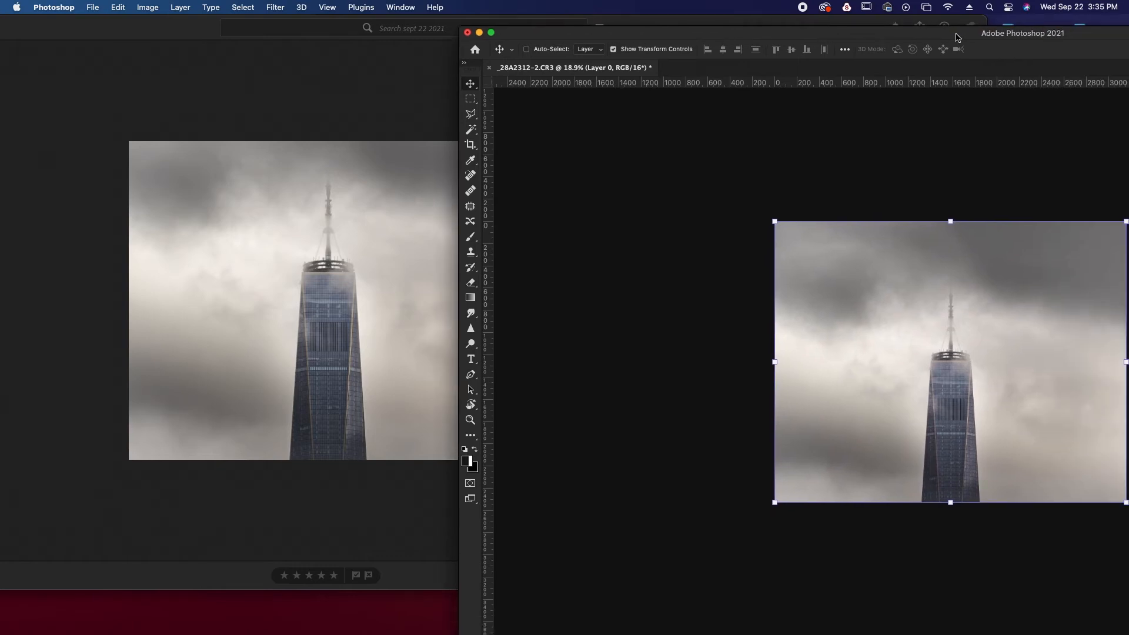
drag(955, 37, 1085, 10)
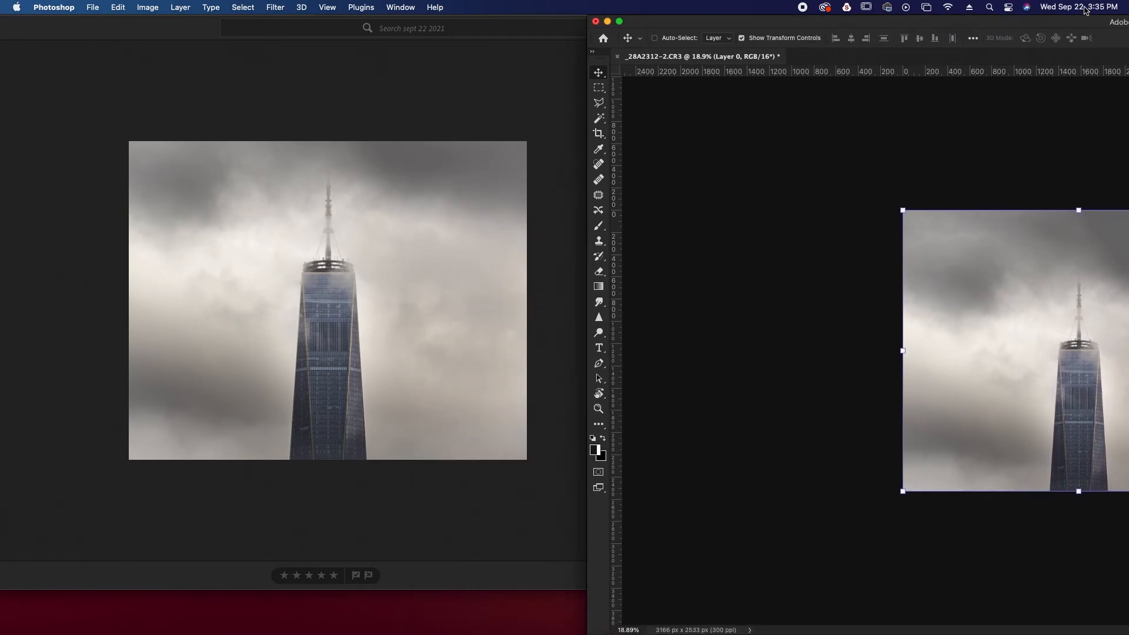
drag(1085, 10, 471, 4)
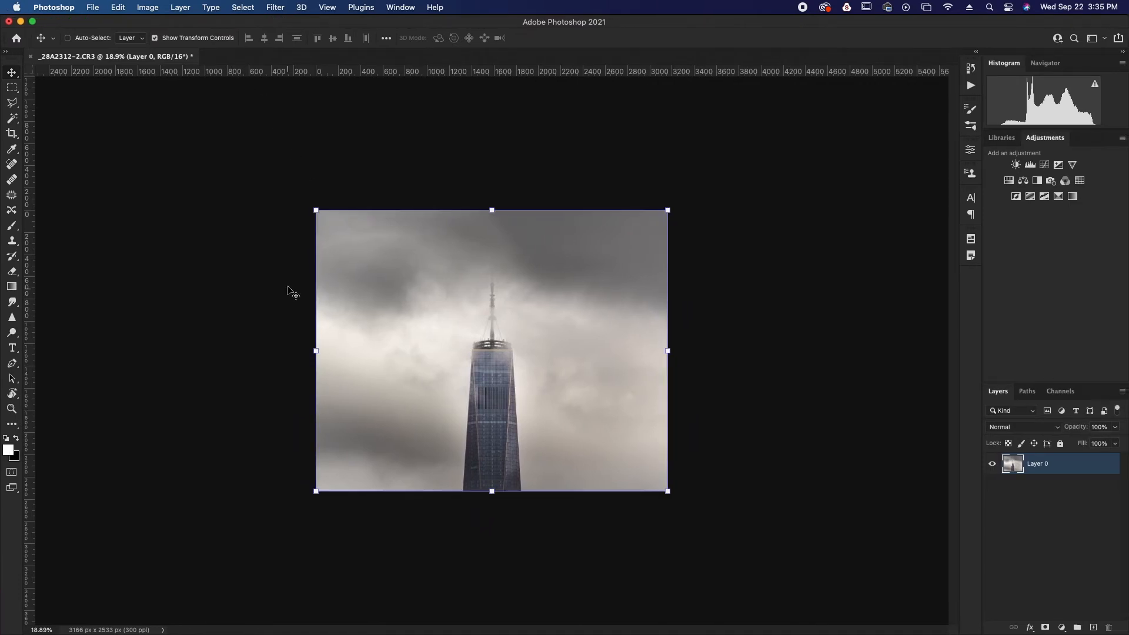
Activate the Crop tool with the 2 : 3 (4 : 6) ratio and swap it to landscape 3 by 2
click(13, 134)
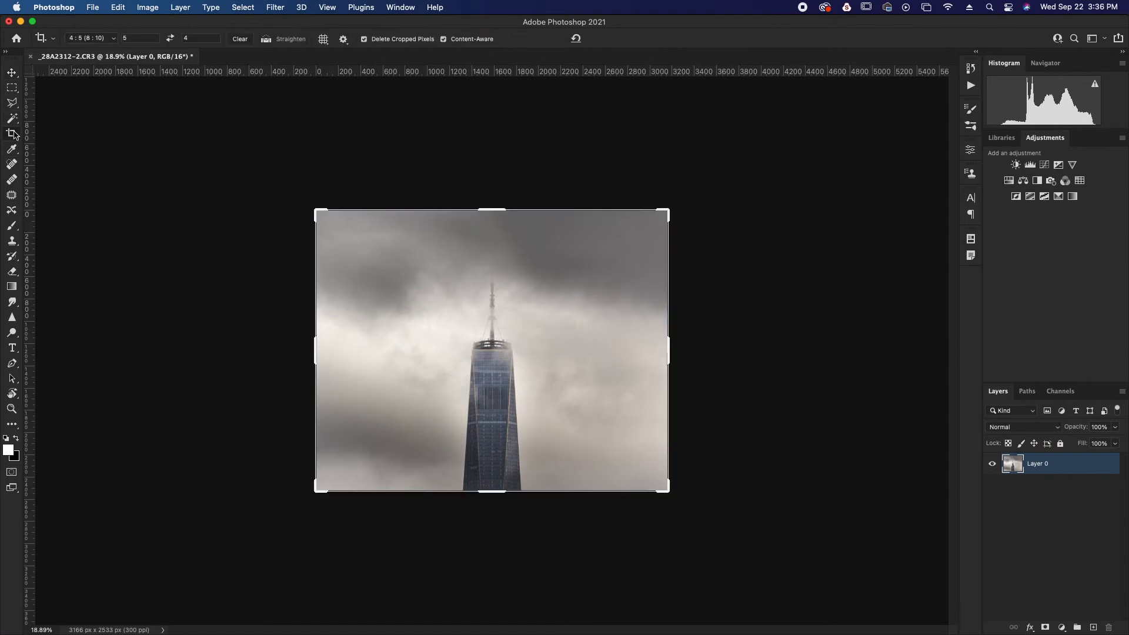
click(114, 39)
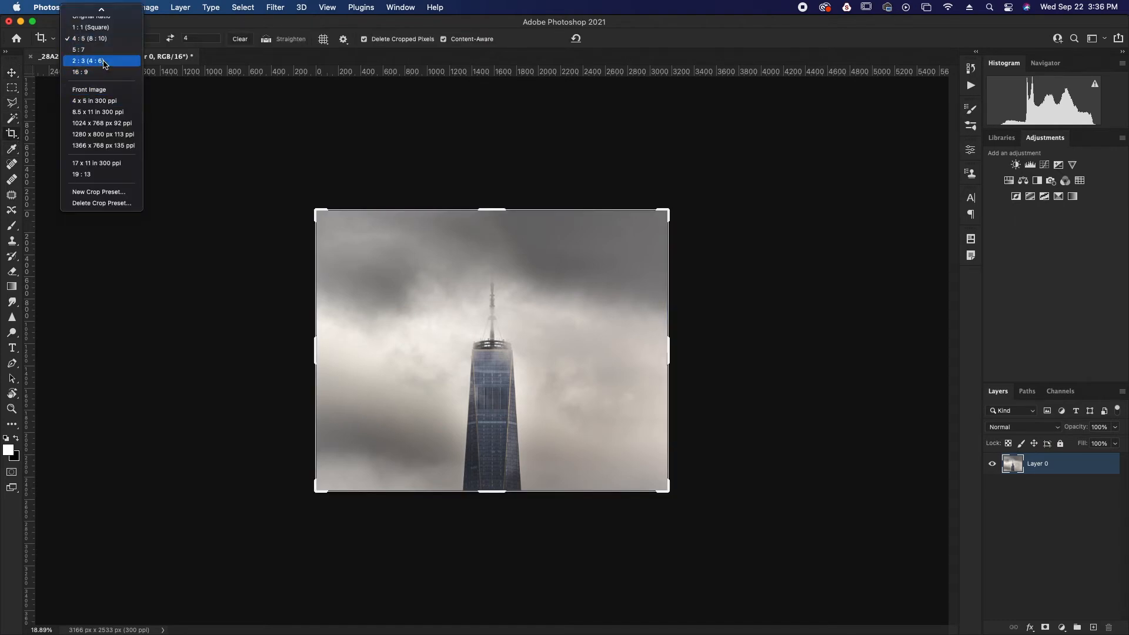
click(105, 61)
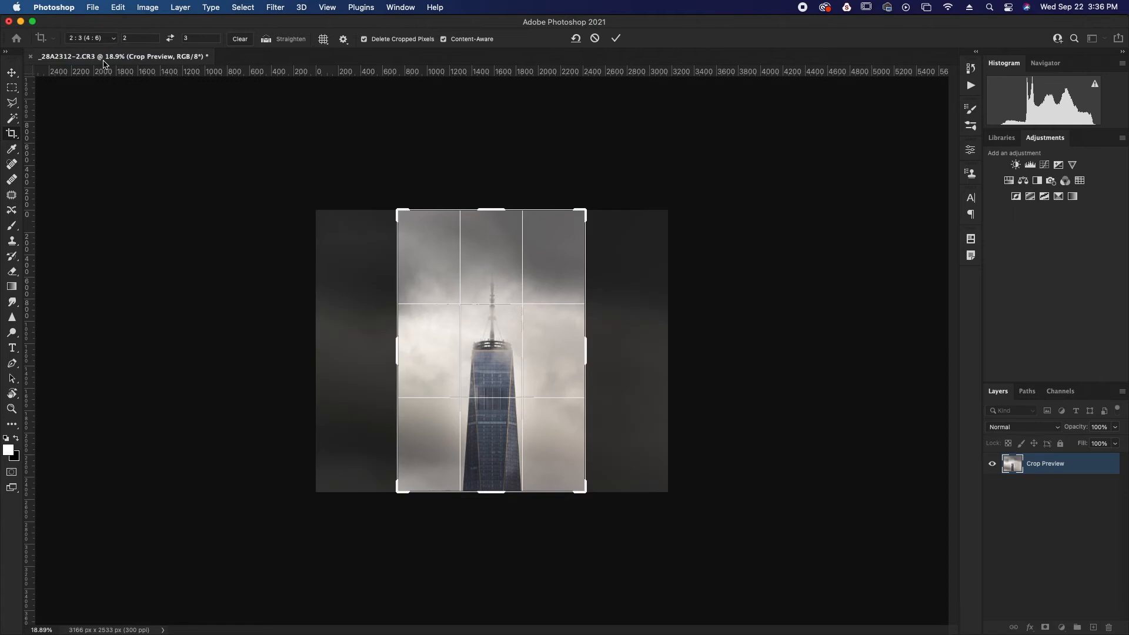
click(168, 42)
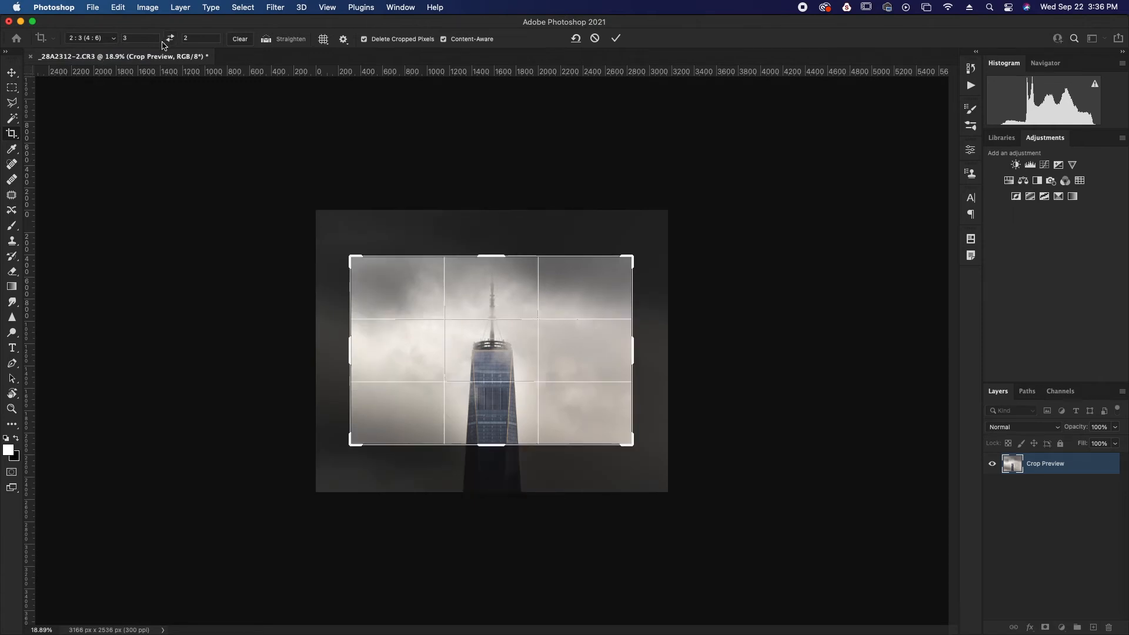
Fit the crop slightly beyond both sides of the photo, keeping the tower base, and apply it with Content-Aware at about 3456 x 2304 px
drag(489, 347, 547, 406)
drag(635, 445, 703, 493)
drag(593, 456, 633, 456)
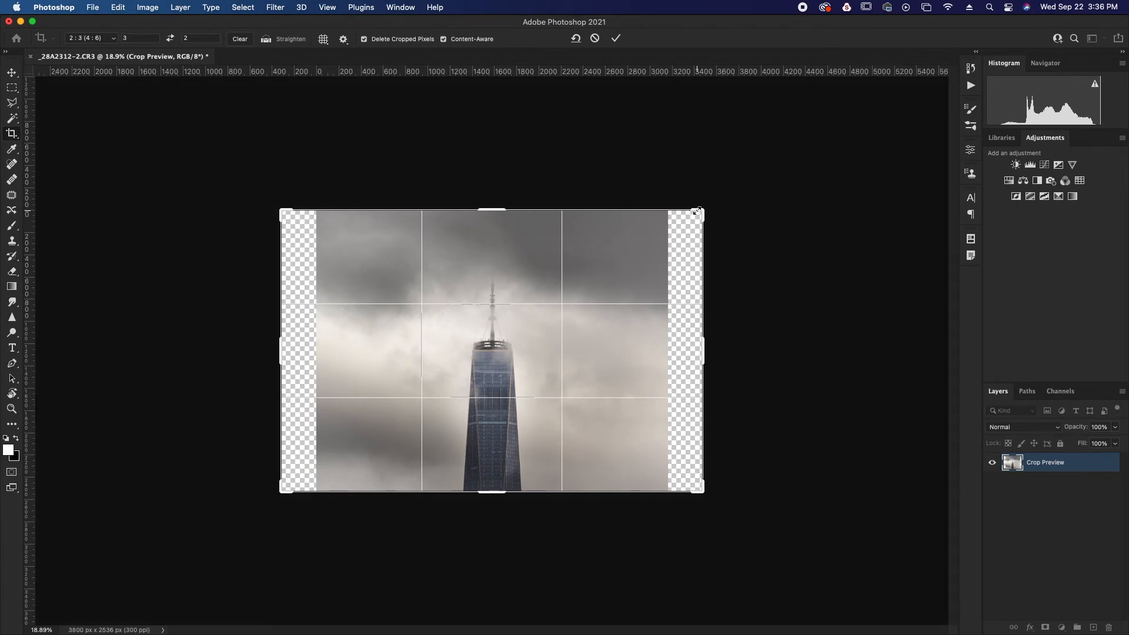
drag(700, 211, 678, 241)
drag(618, 350, 589, 352)
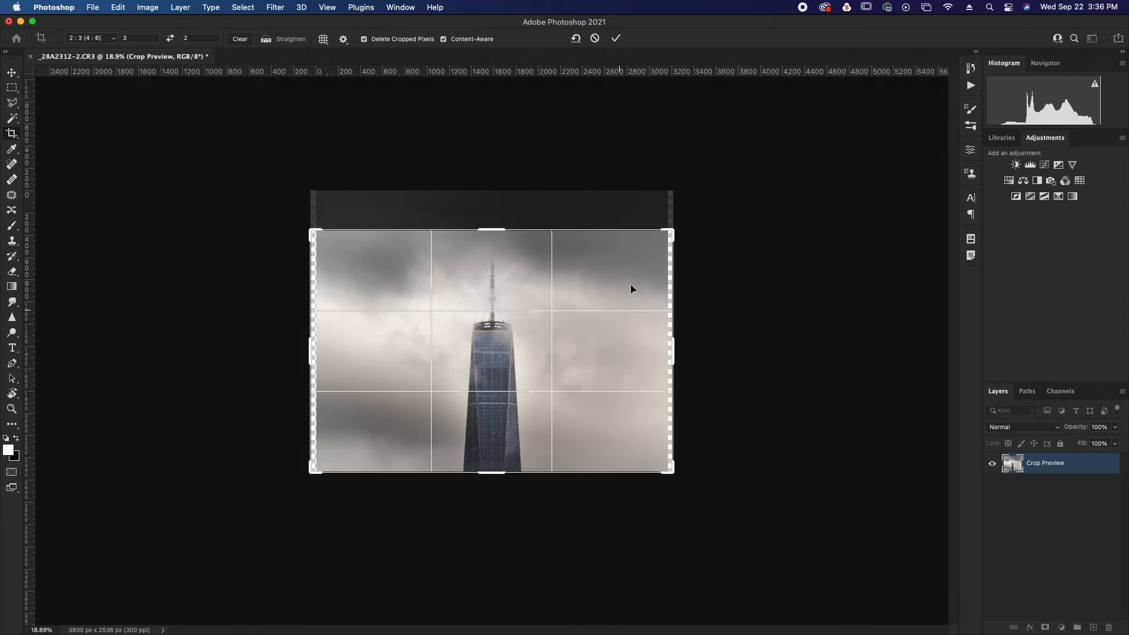
drag(671, 231, 684, 227)
drag(637, 336, 645, 341)
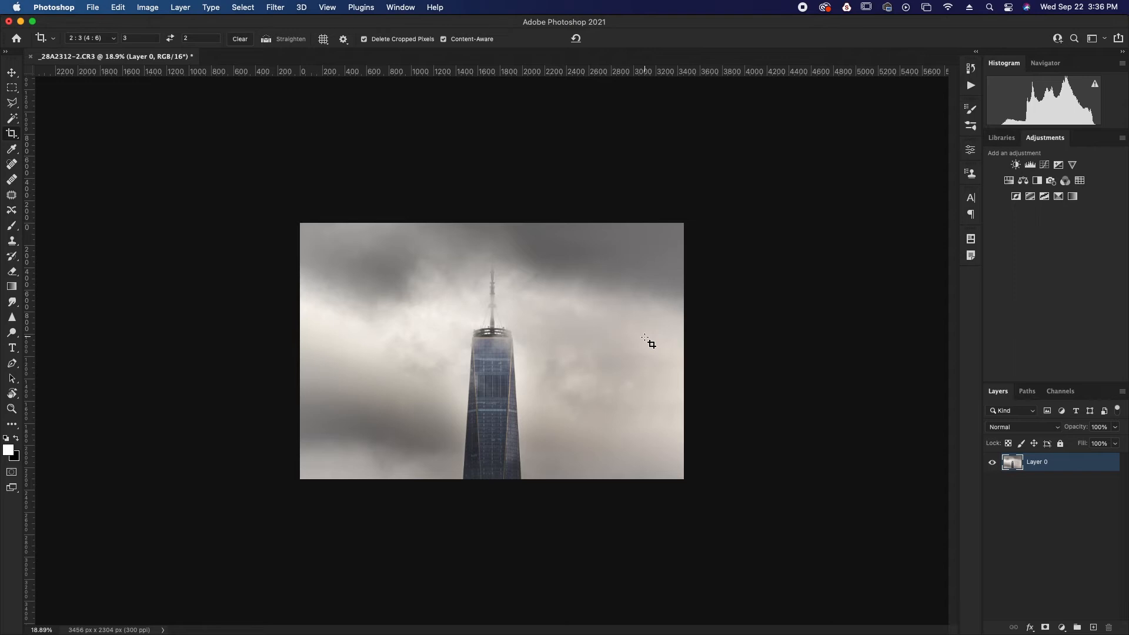
Extend the crop outward at the sides and above the spire to about 3966 x 2645 px with Content-Aware, and inspect the filled sky
drag(298, 223, 1035, 544)
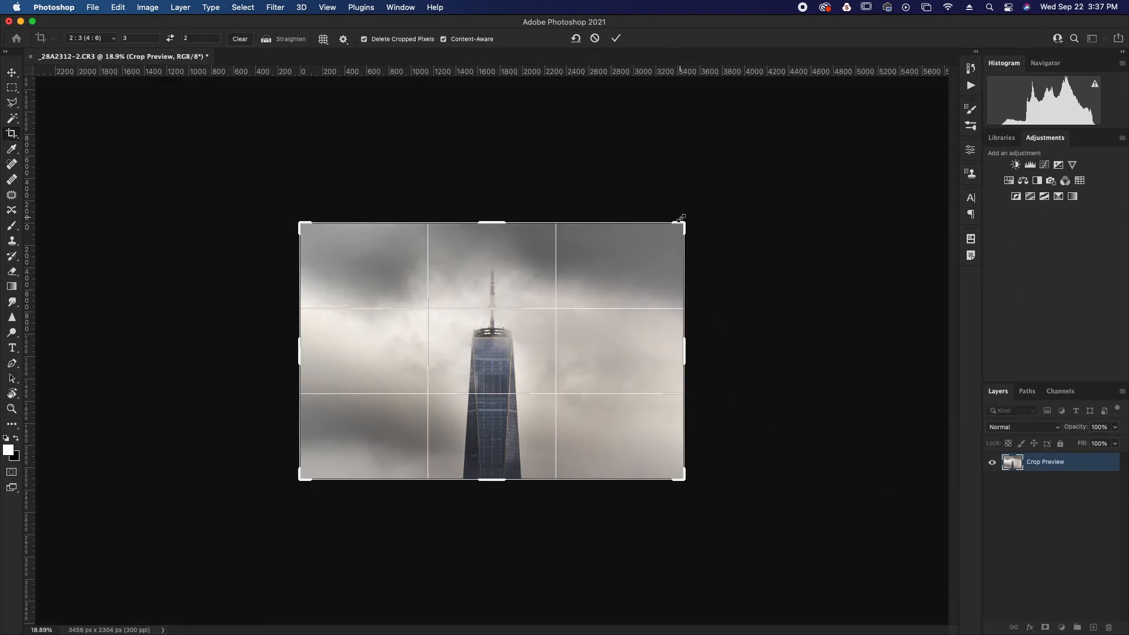
drag(682, 222, 714, 204)
drag(579, 368, 608, 371)
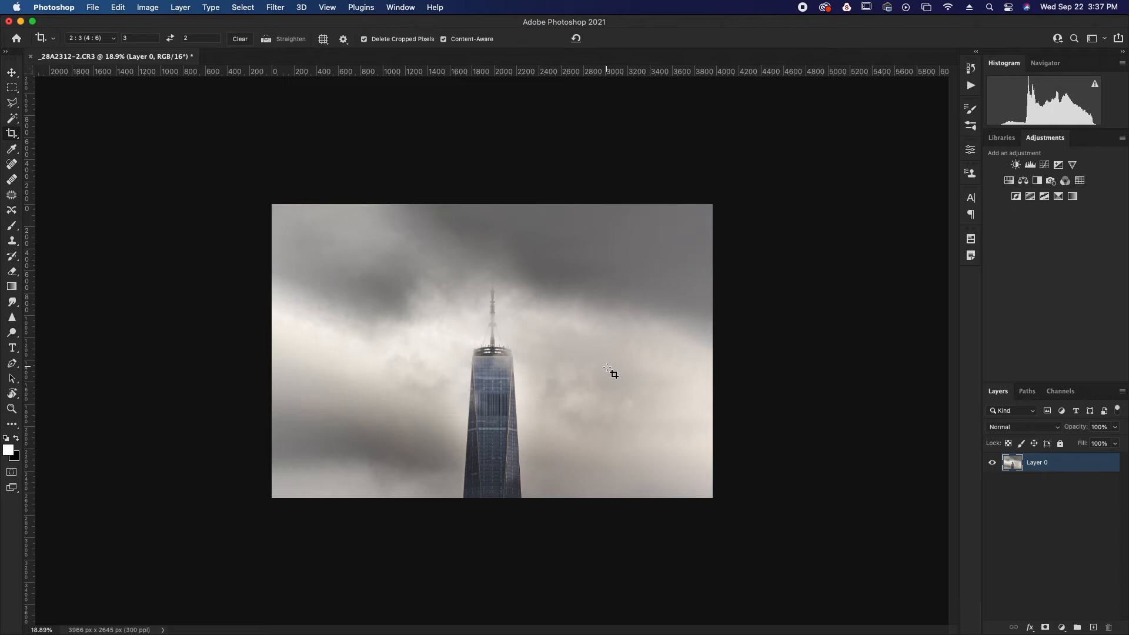
scroll(609, 370, up, 5)
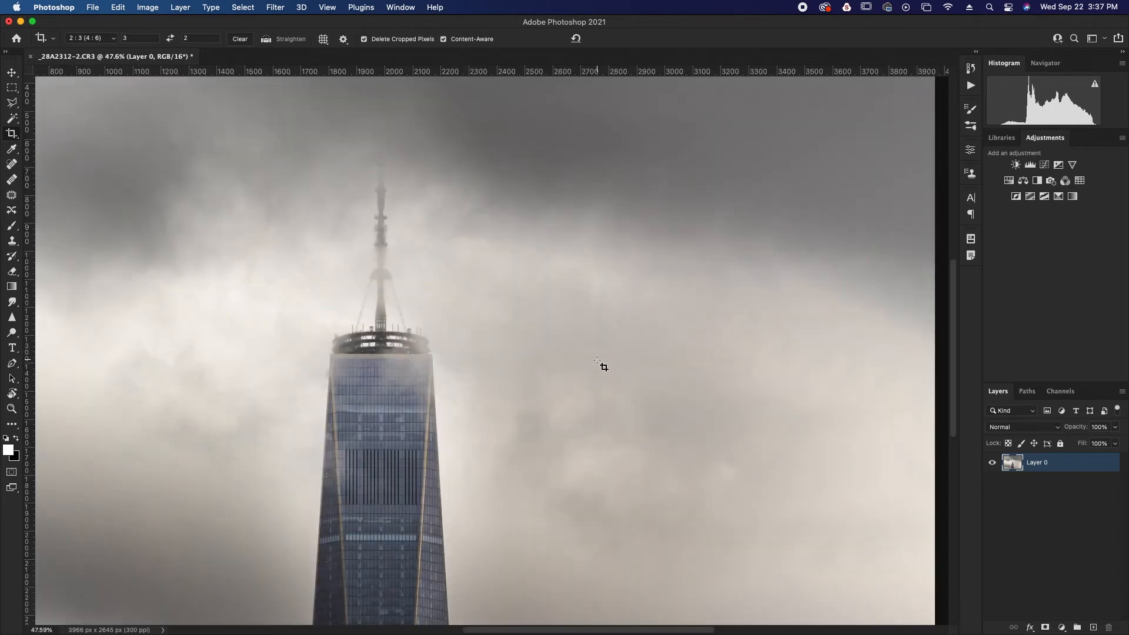
scroll(597, 360, down, 3)
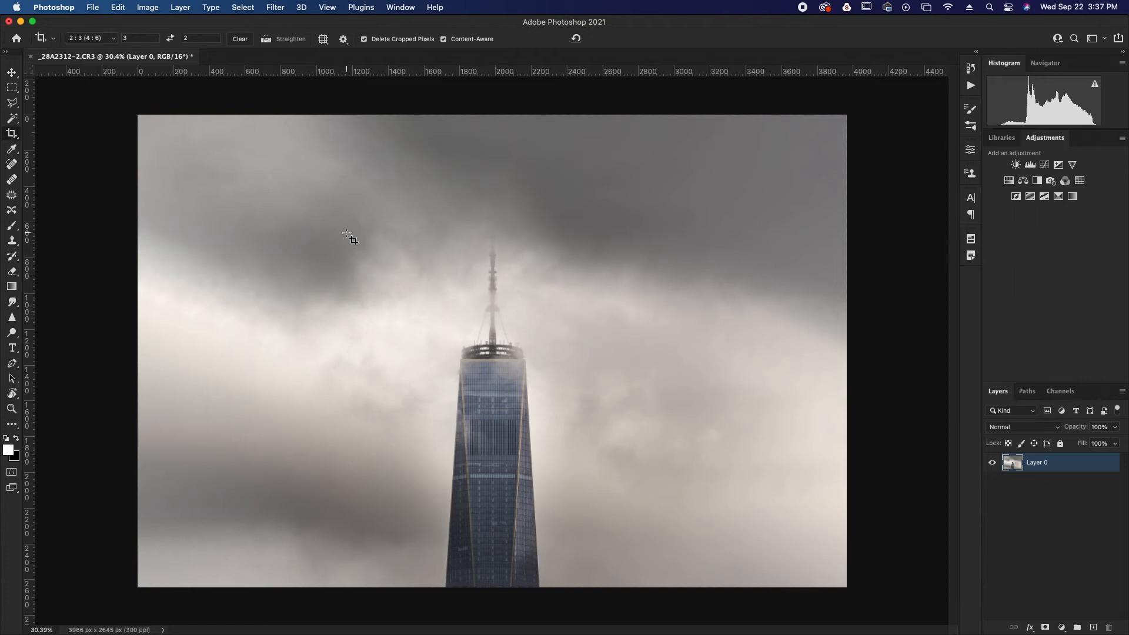
Try rotating the crop by about -0.7° to straighten the tower against the grid
click(13, 136)
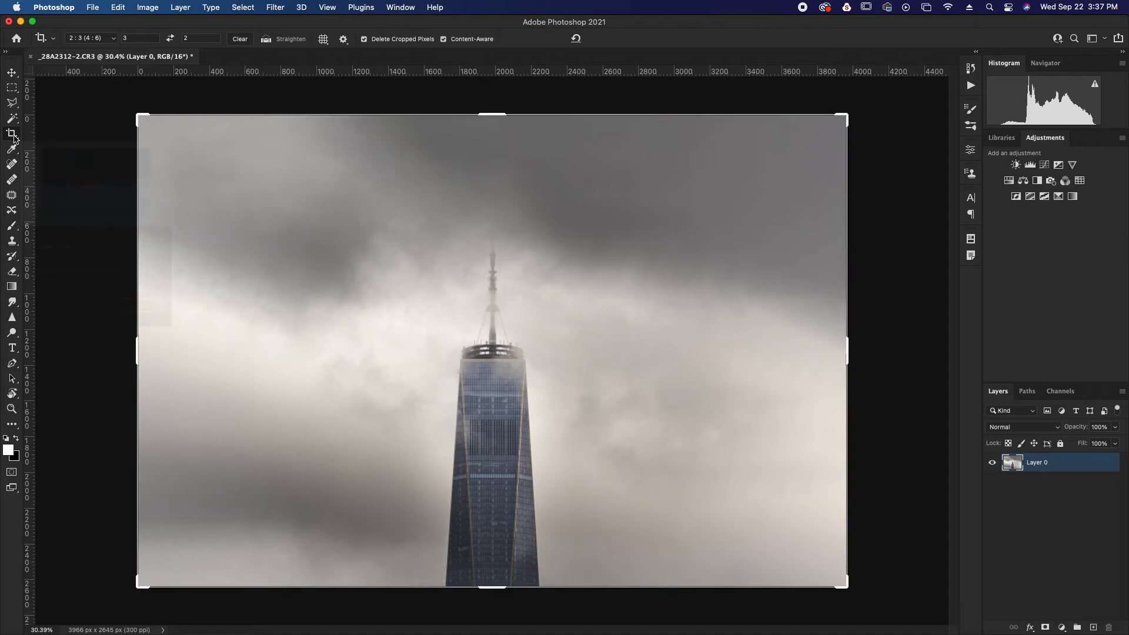
drag(857, 383, 856, 382)
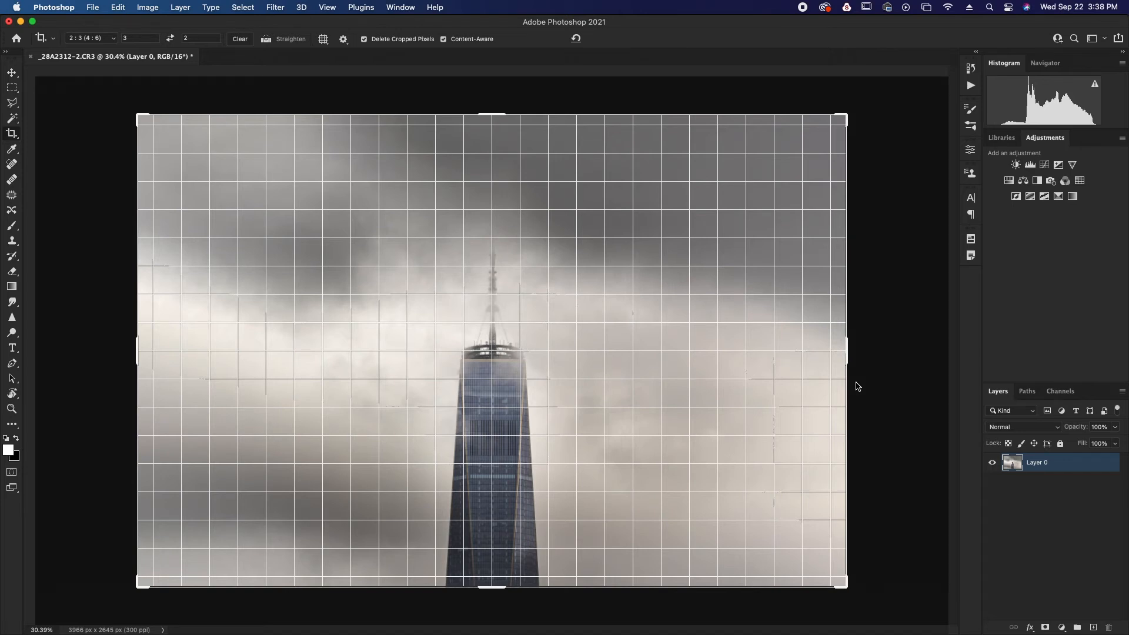
drag(858, 384, 859, 382)
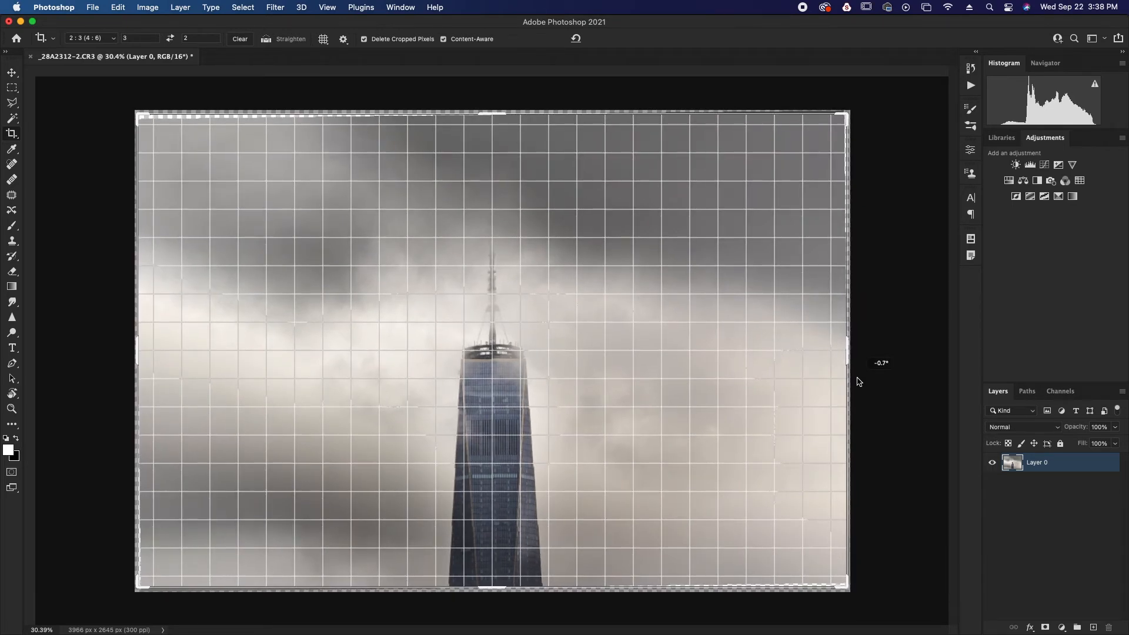
drag(858, 382, 857, 383)
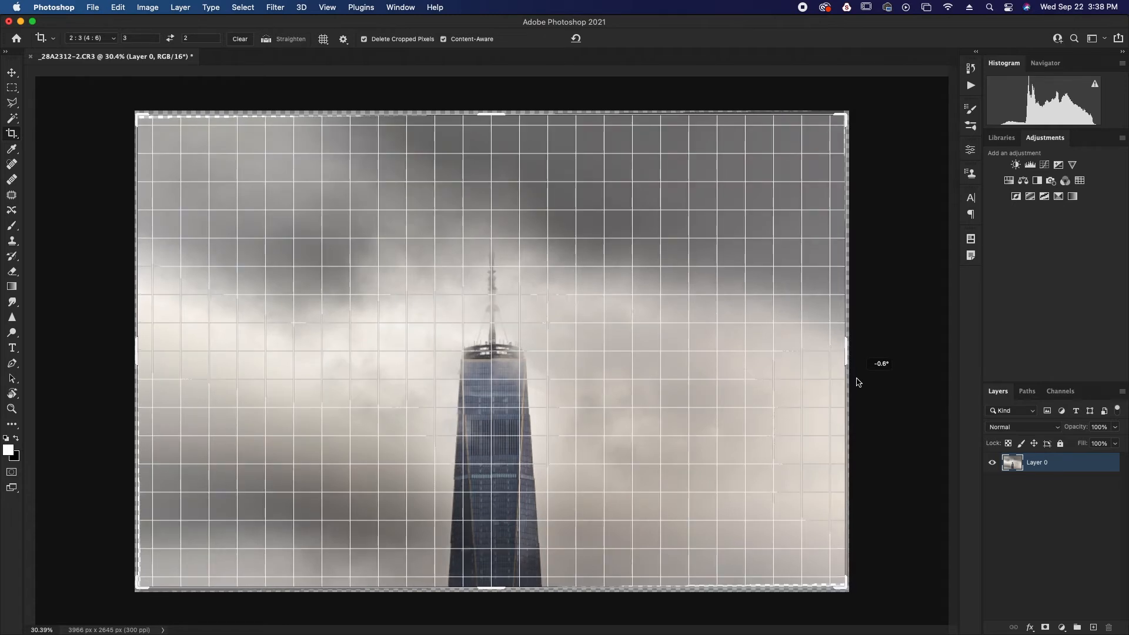
drag(858, 383, 858, 382)
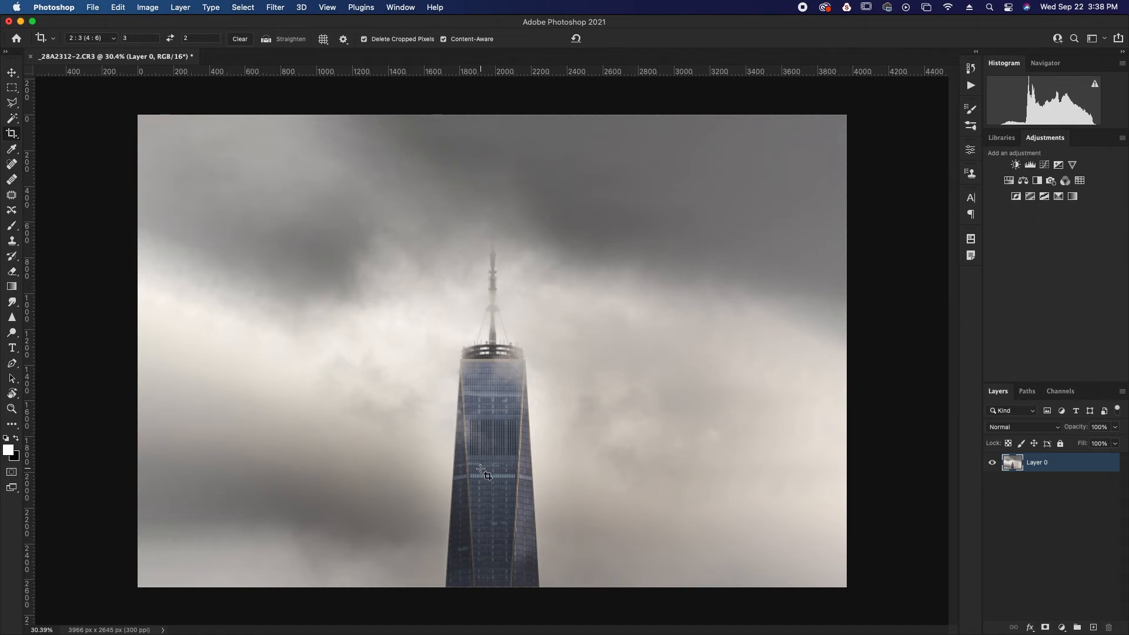
Examine the tower's facade and windows up close, down to pixel level, and return to viewing the whole extended photo
scroll(481, 471, up, 10)
scroll(482, 470, up, 8)
scroll(481, 471, down, 8)
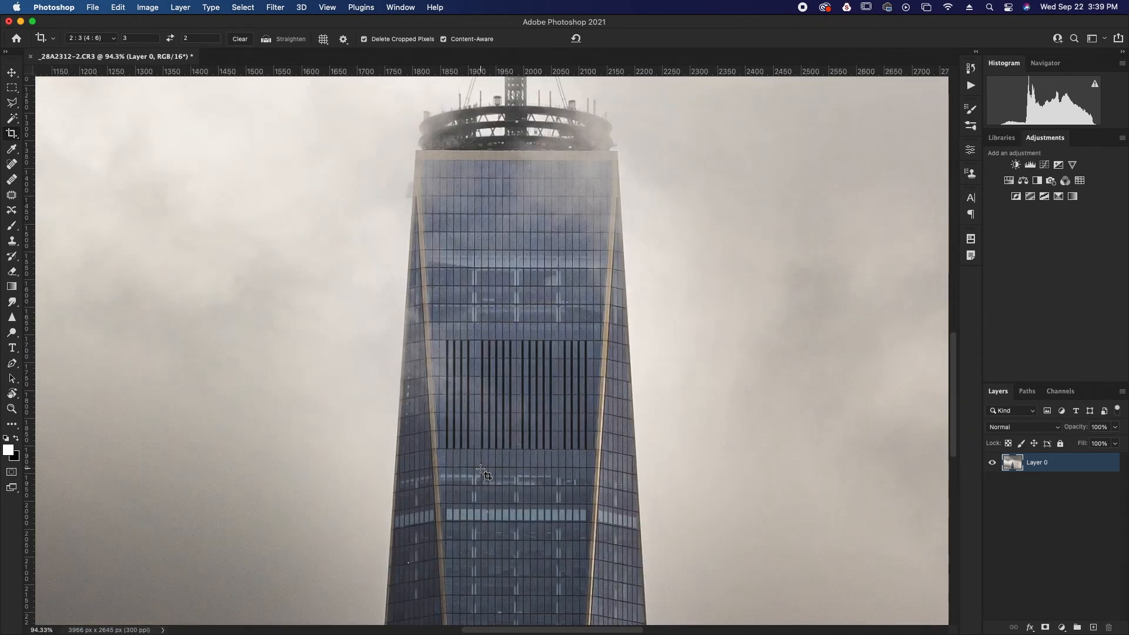
scroll(481, 471, up, 5)
scroll(481, 471, down, 8)
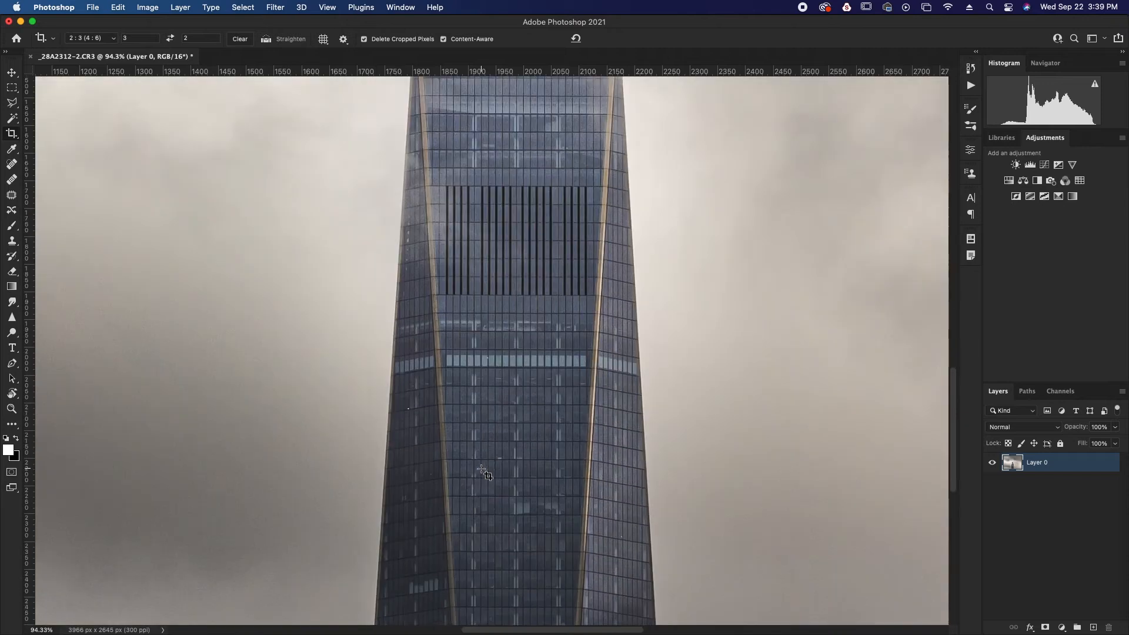
scroll(481, 472, down, 6)
scroll(481, 471, up, 4)
scroll(481, 472, up, 12)
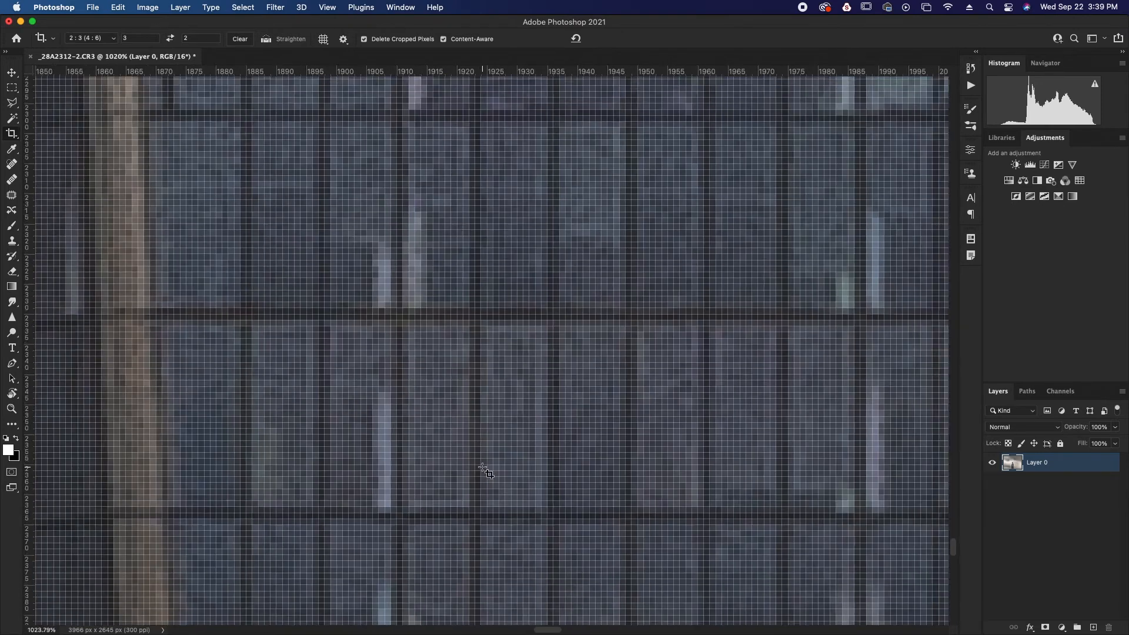
scroll(481, 472, down, 15)
scroll(481, 472, up, 6)
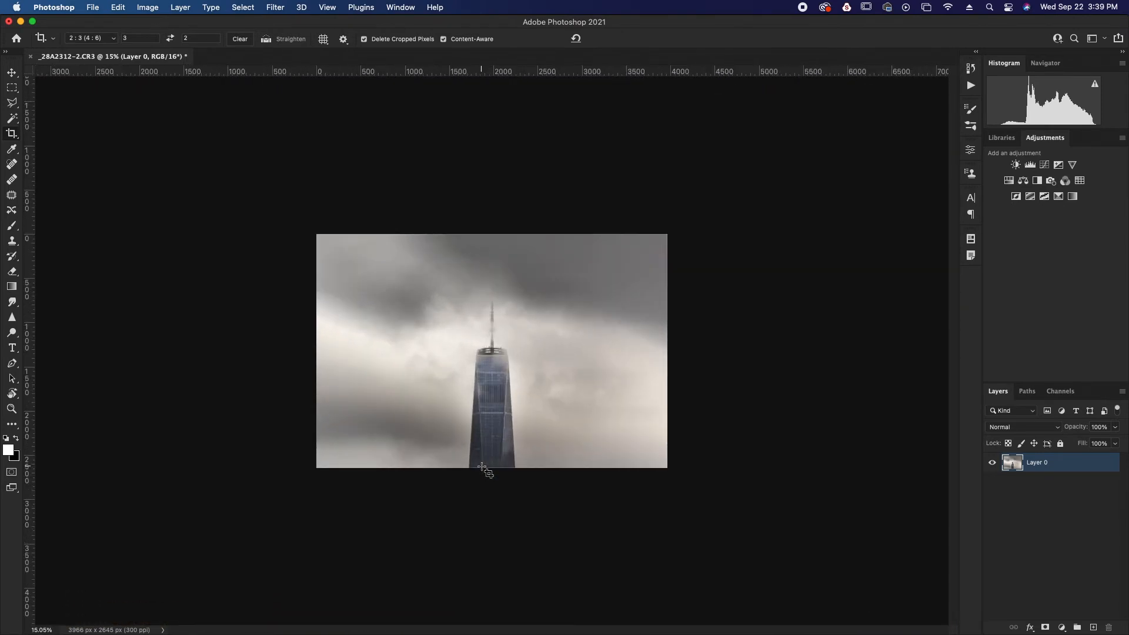
scroll(482, 468, up, 2)
scroll(482, 467, up, 1)
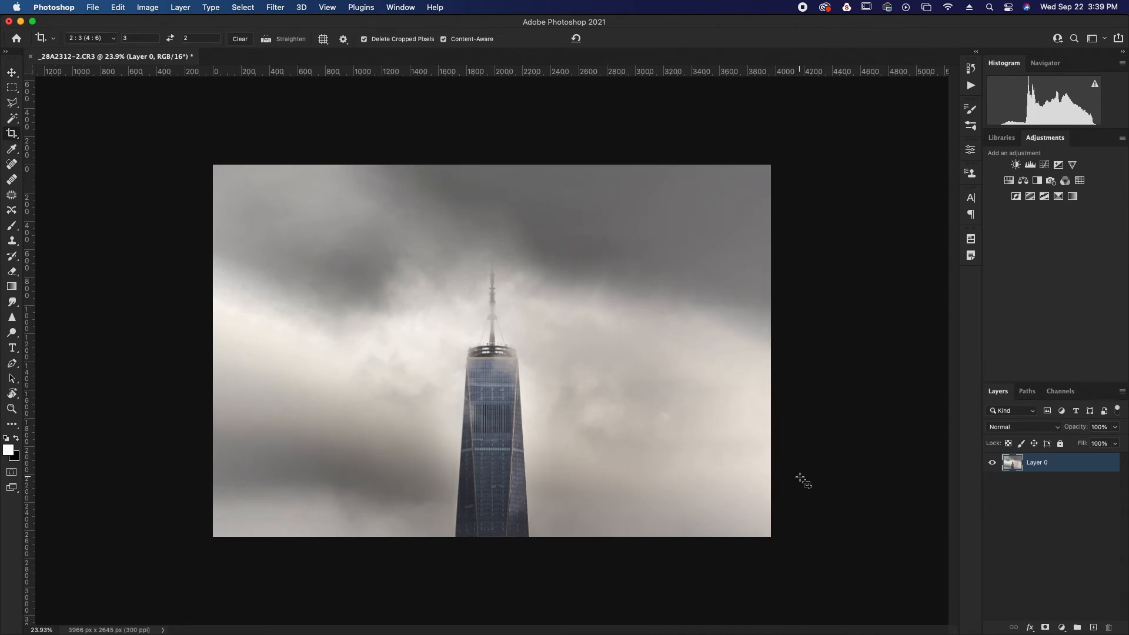
Duplicate the extended photo layer and open the copy in the Camera Raw Filter
key(super+j)
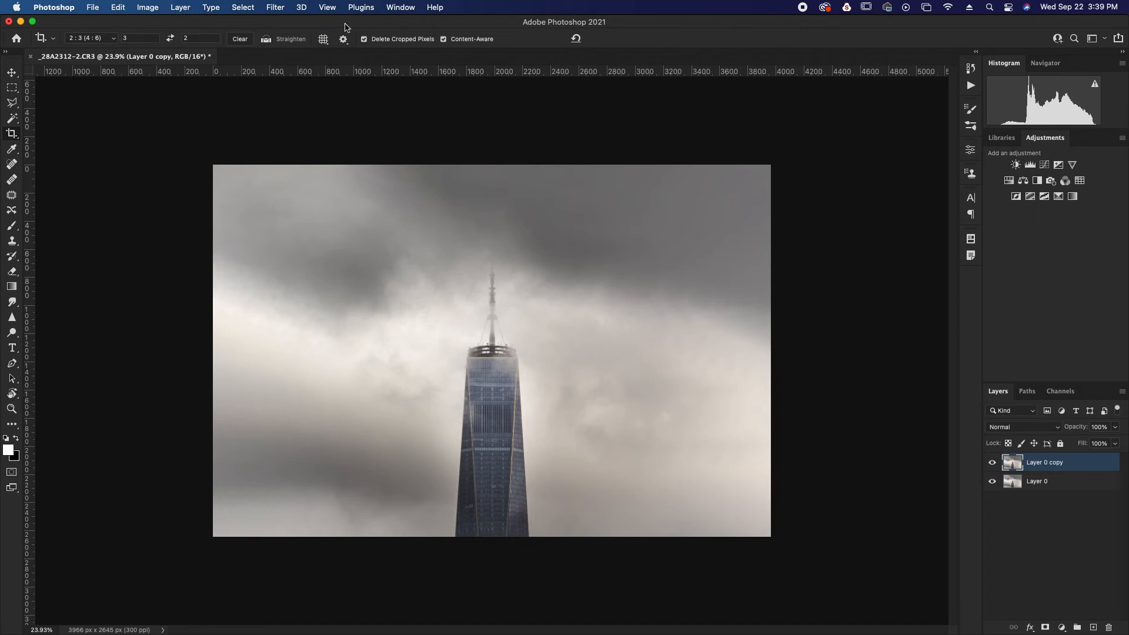
click(281, 10)
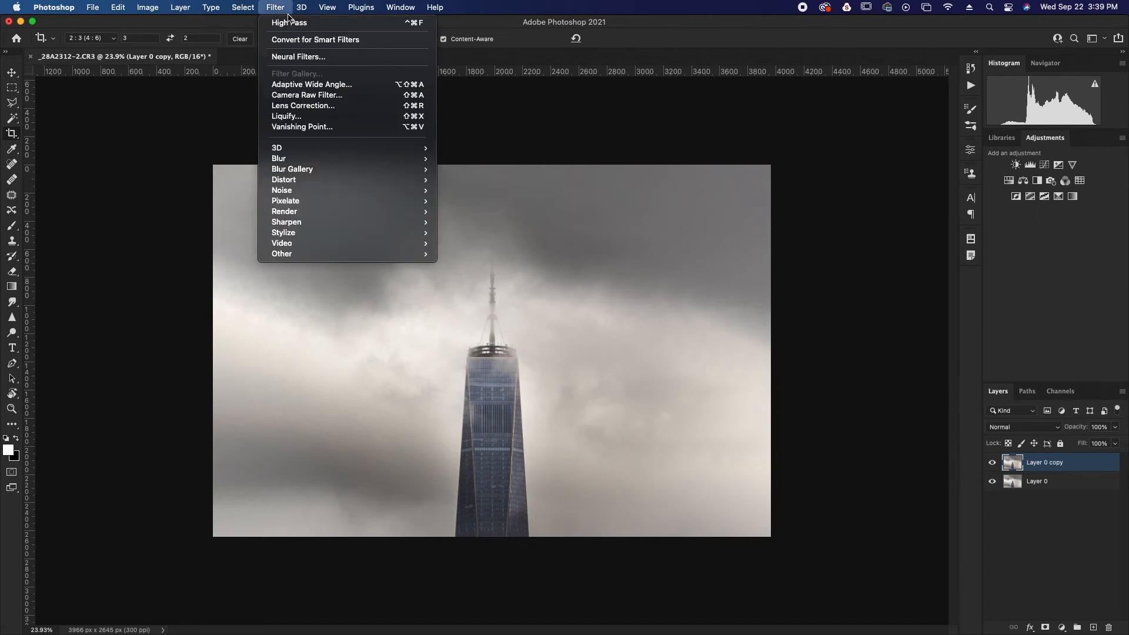
click(339, 100)
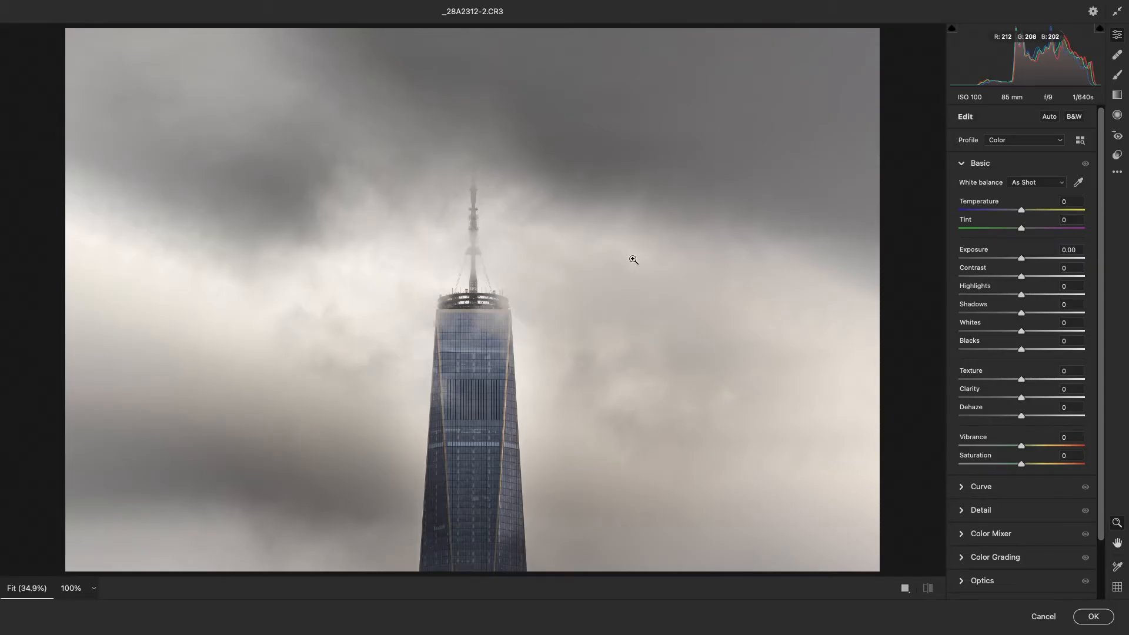
Darken the photo's edges with an Effects vignetting of -40
scroll(1010, 414, down, 2)
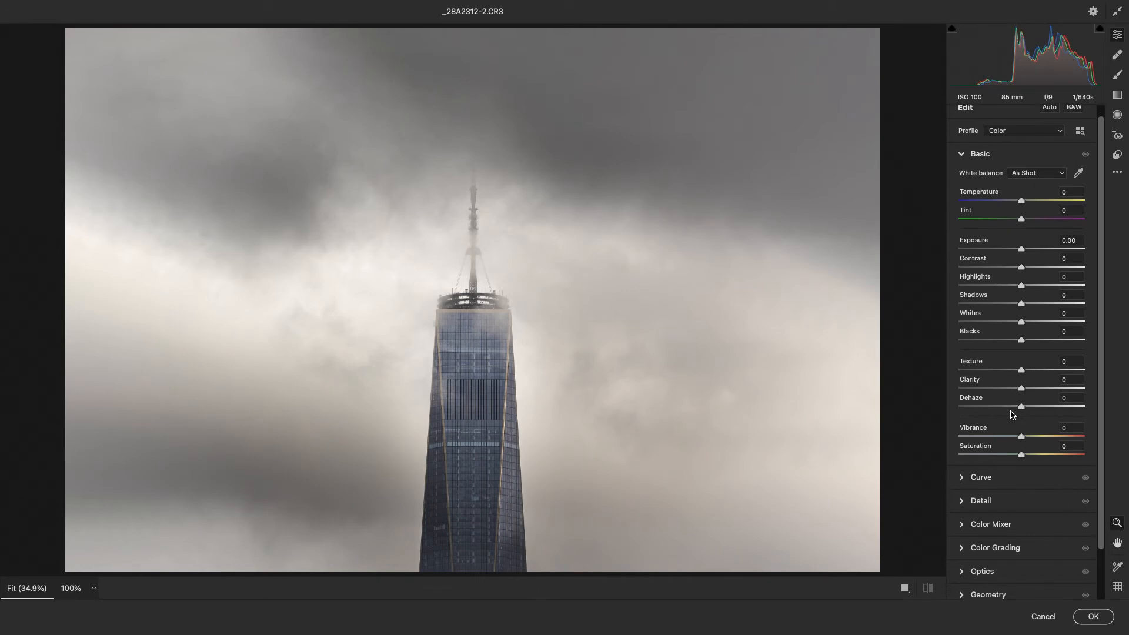
scroll(1014, 417, down, 1)
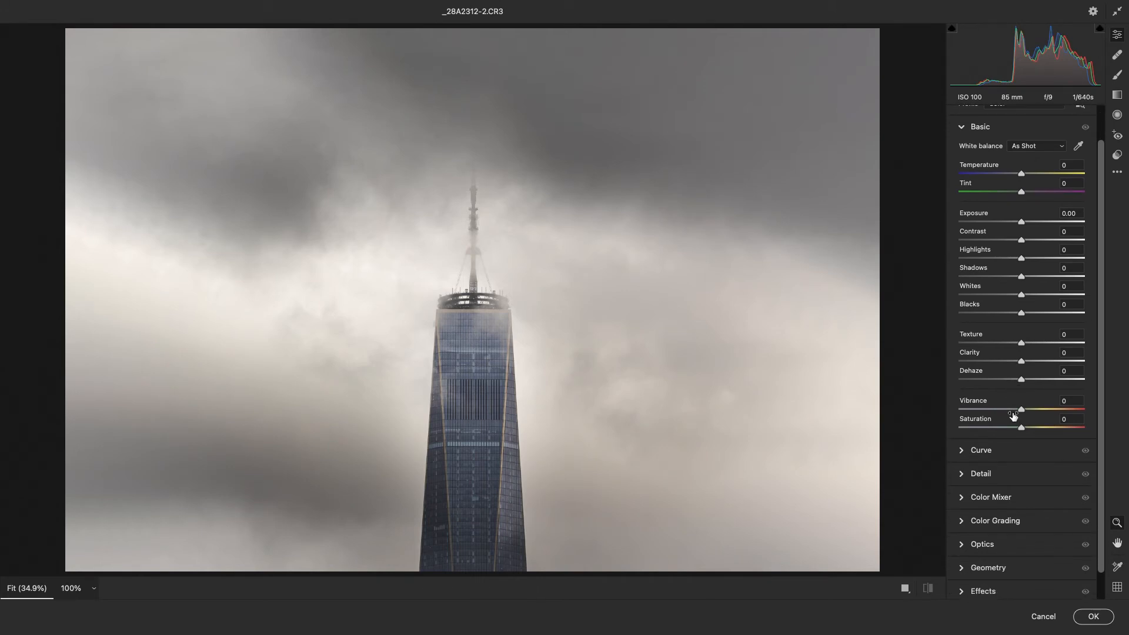
scroll(1013, 416, down, 2)
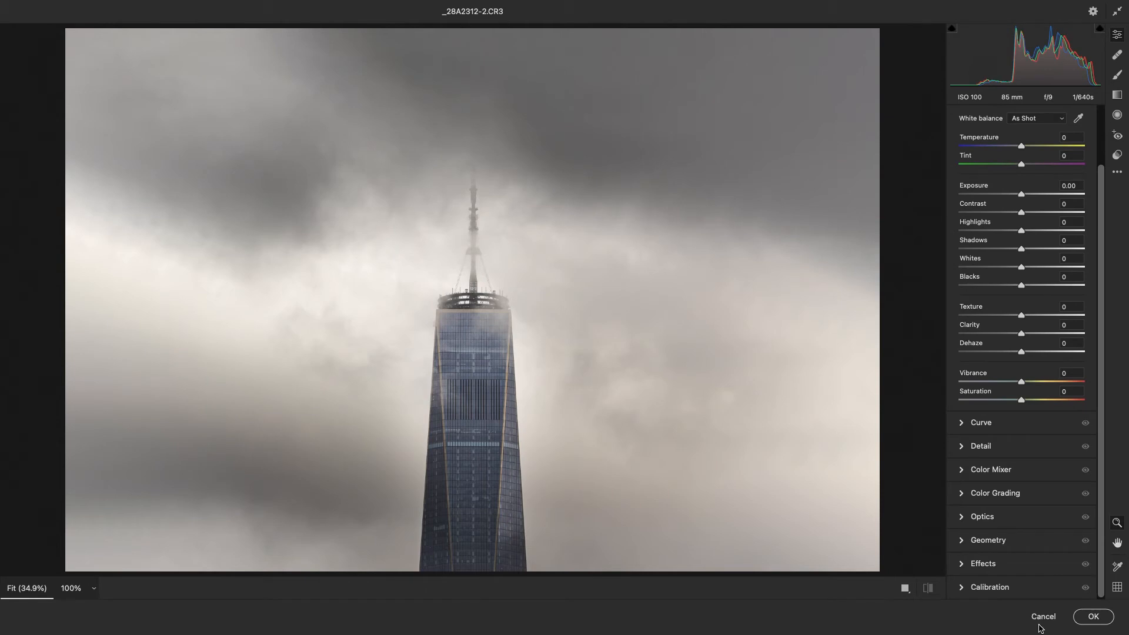
click(967, 564)
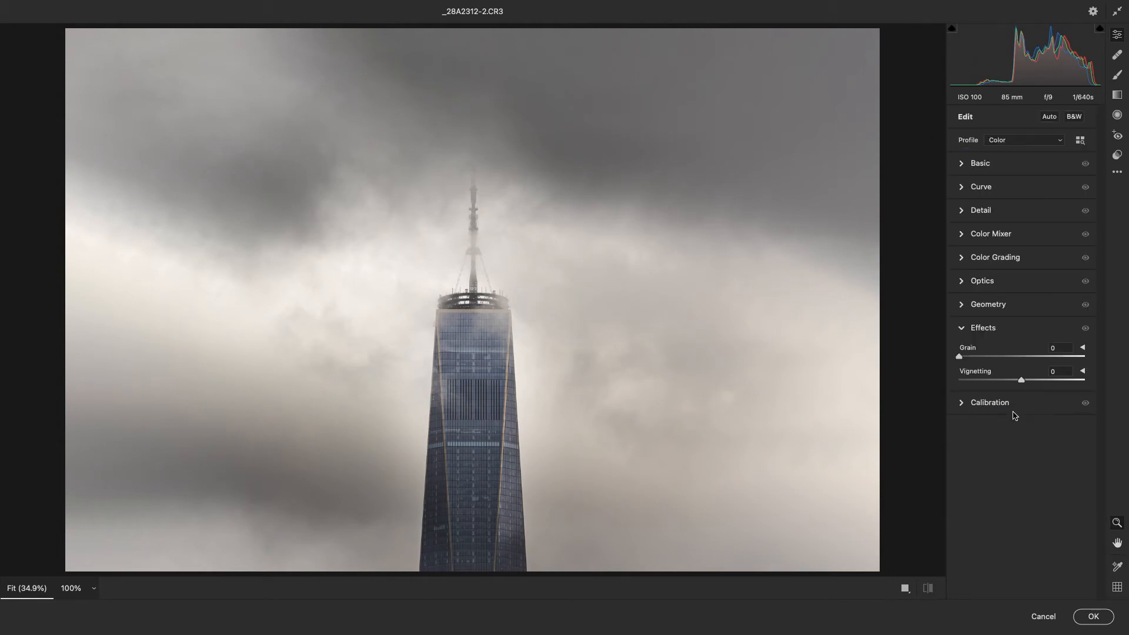
drag(1023, 383, 998, 394)
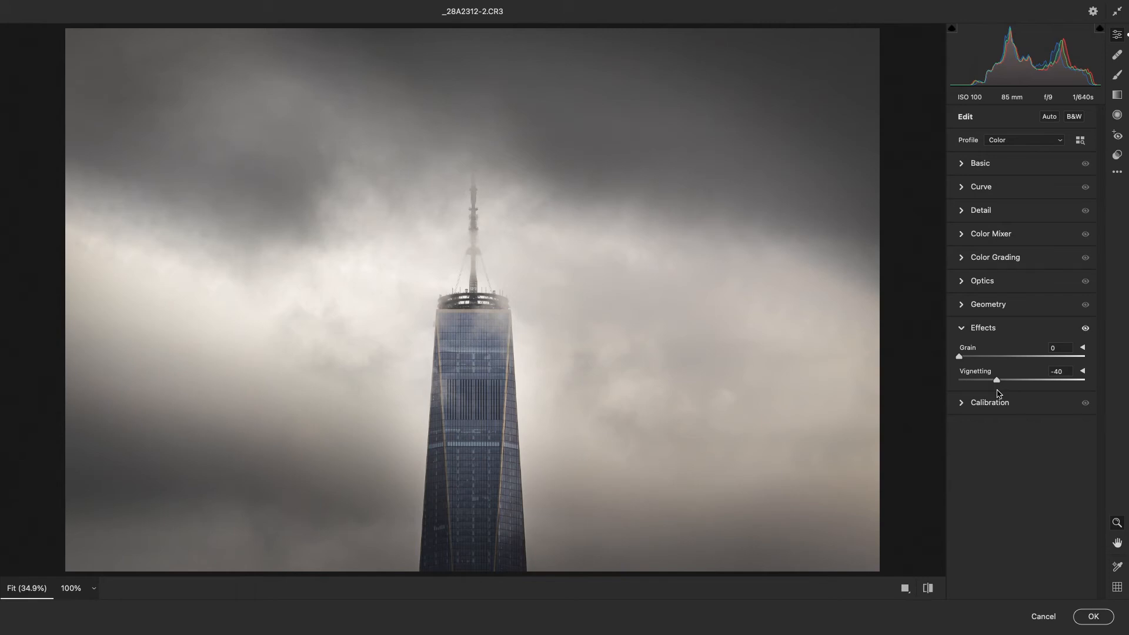
click(968, 328)
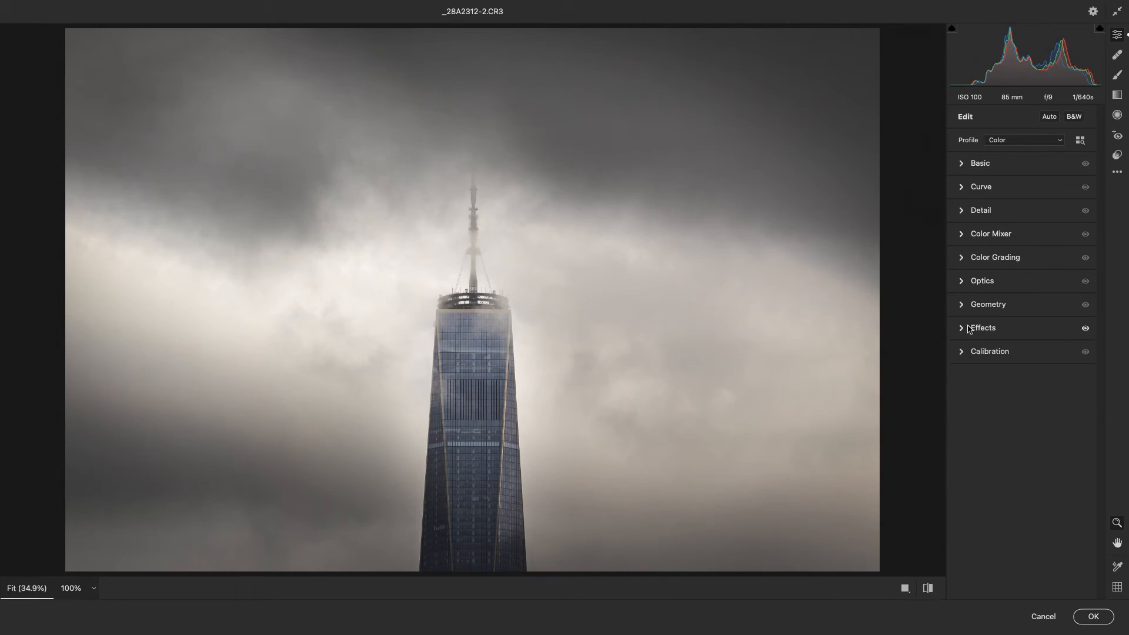
Add a tall radial filter centred on the tower with +0.50 exposure and slightly lowered blacks, and apply the Camera Raw edits
click(1118, 116)
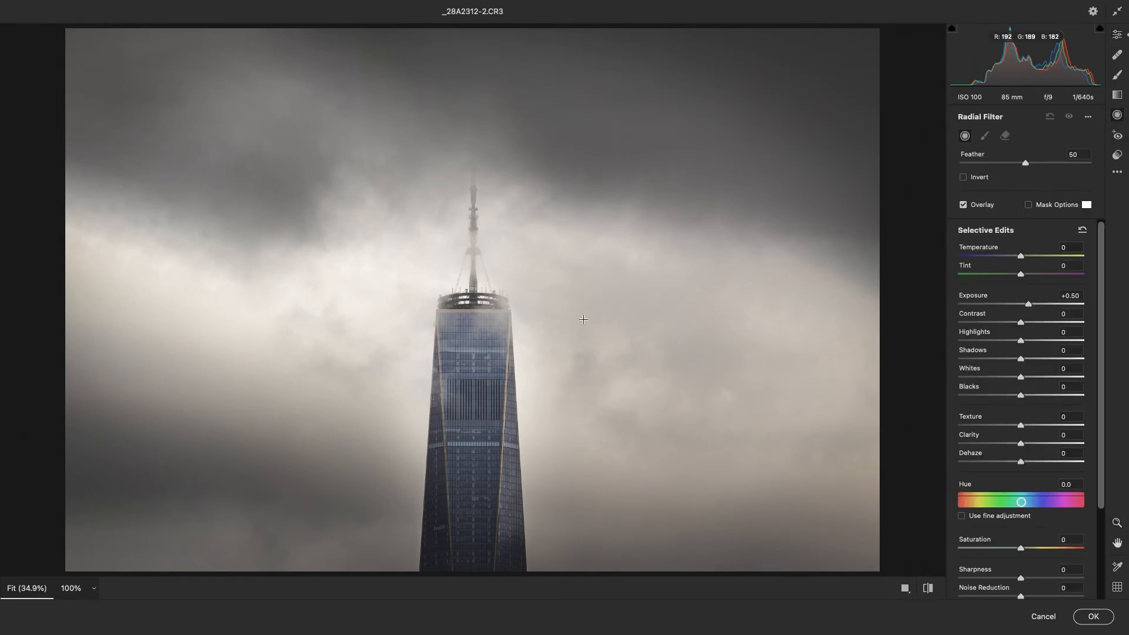
drag(451, 282, 566, 455)
drag(452, 282, 475, 322)
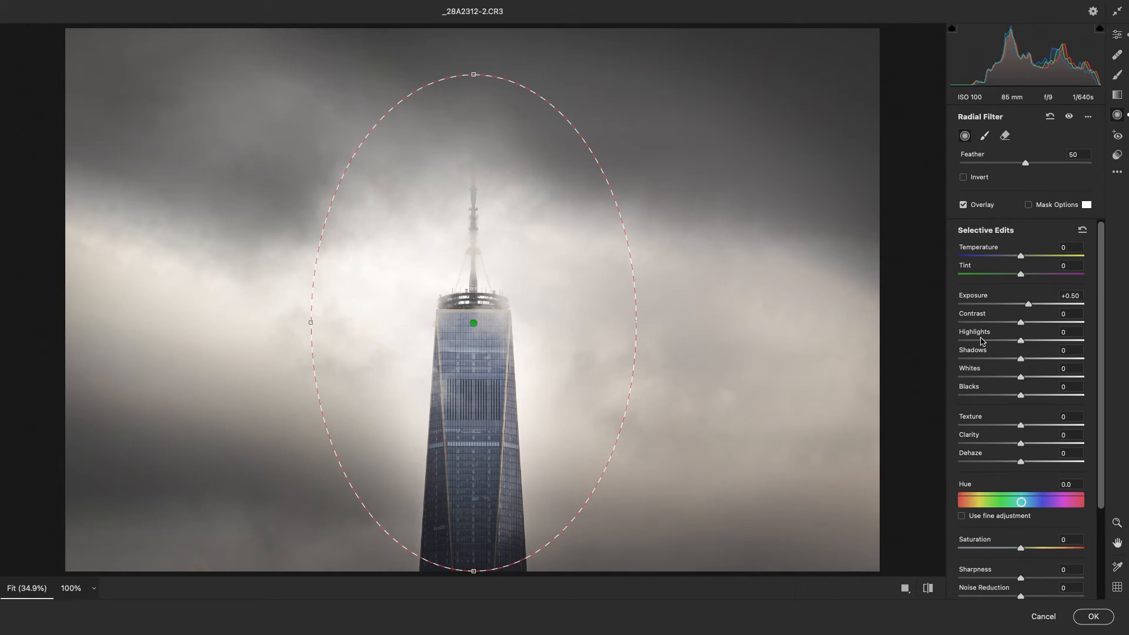
drag(1030, 307, 1029, 312)
drag(1022, 397, 1014, 401)
click(1092, 617)
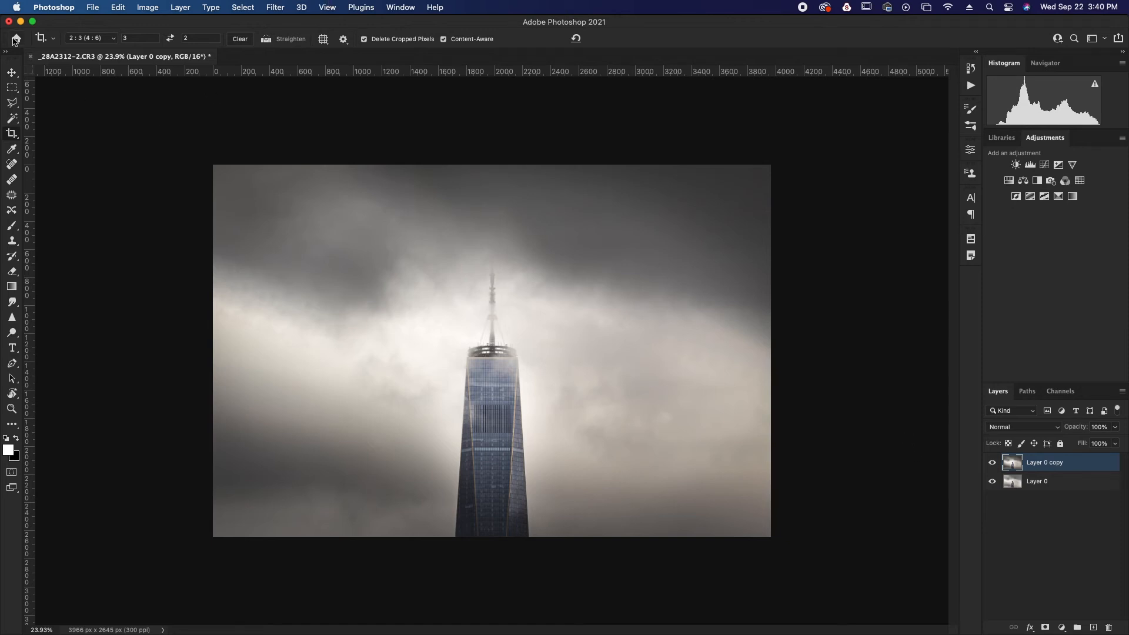
Save the document to the Desktop as _28A2312-2.psd, and save a PNG copy named _28A2312-2 copy.png with the large file size option
key(super+shift+s)
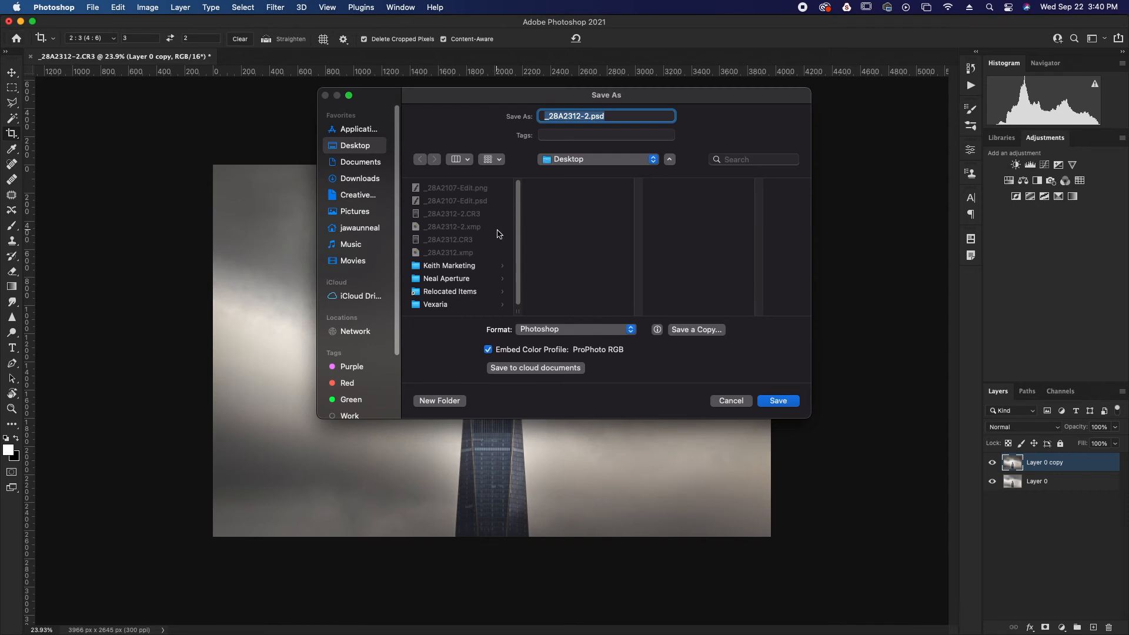
click(779, 402)
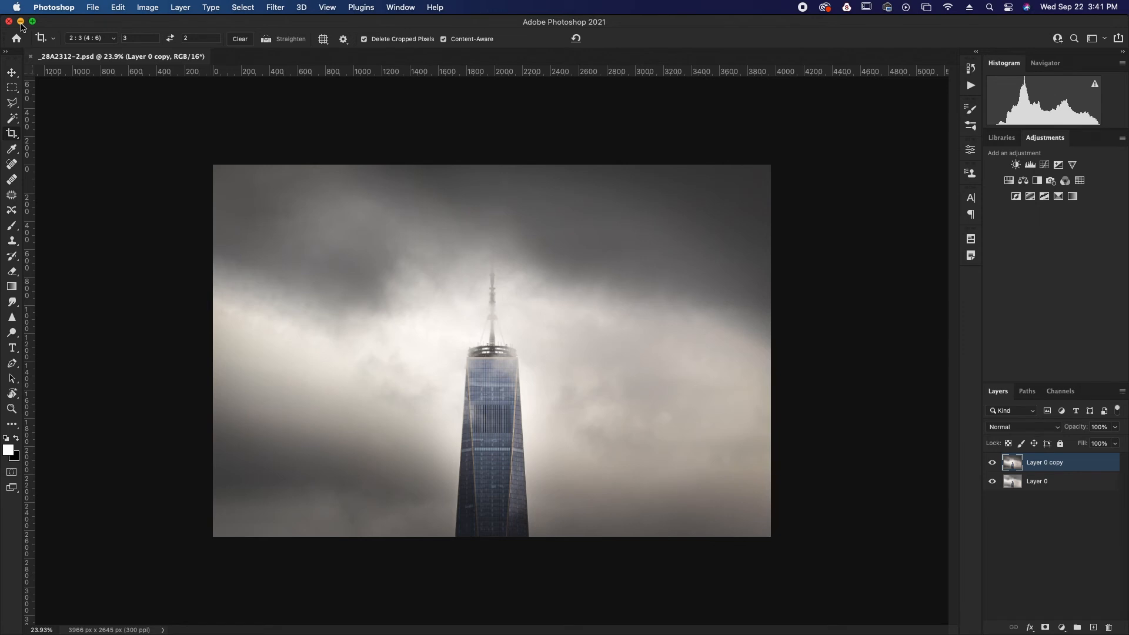
click(91, 7)
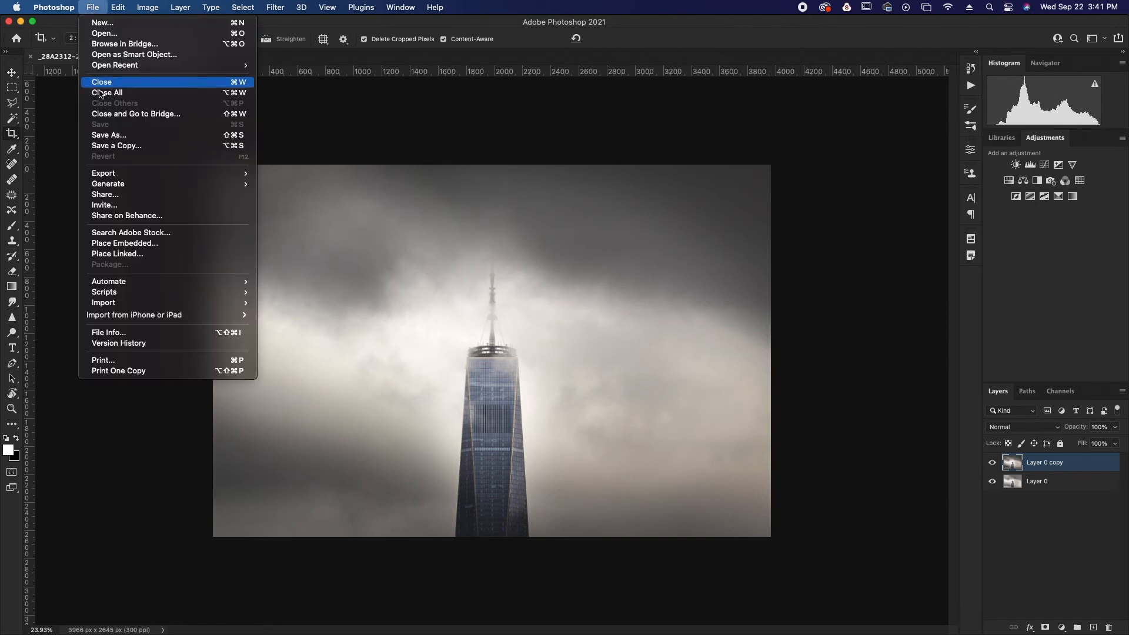
click(125, 146)
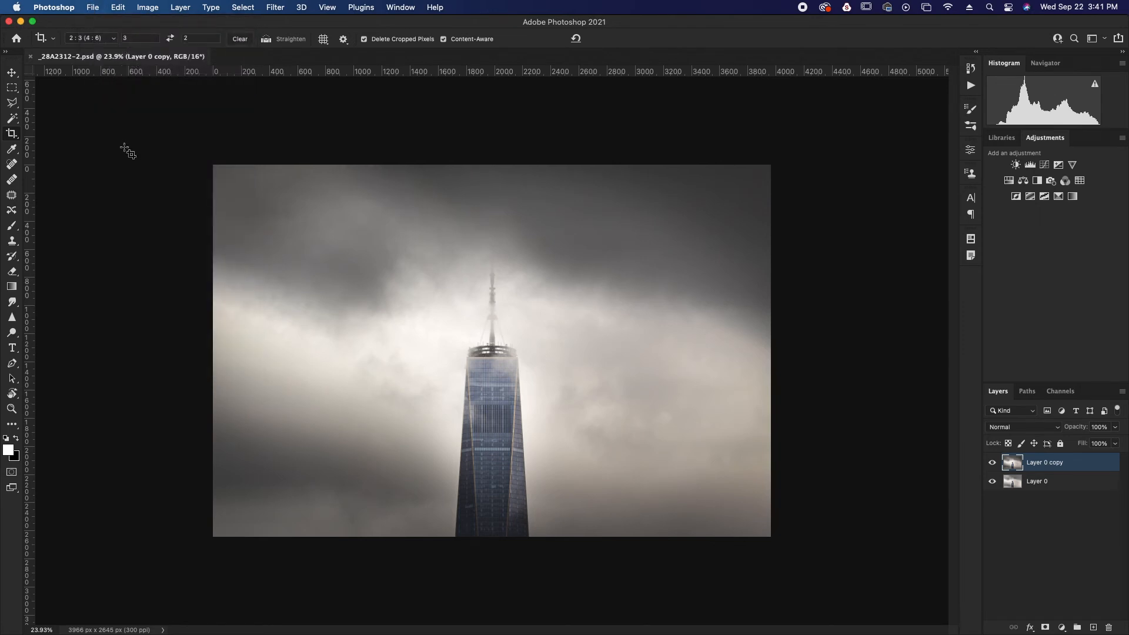
click(606, 280)
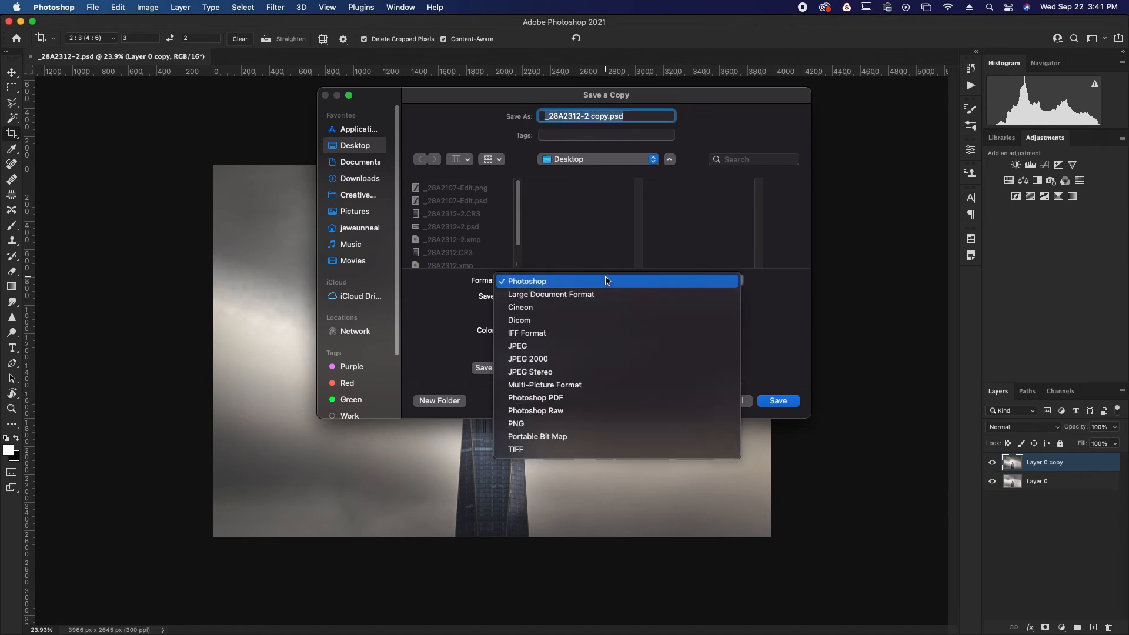
click(601, 423)
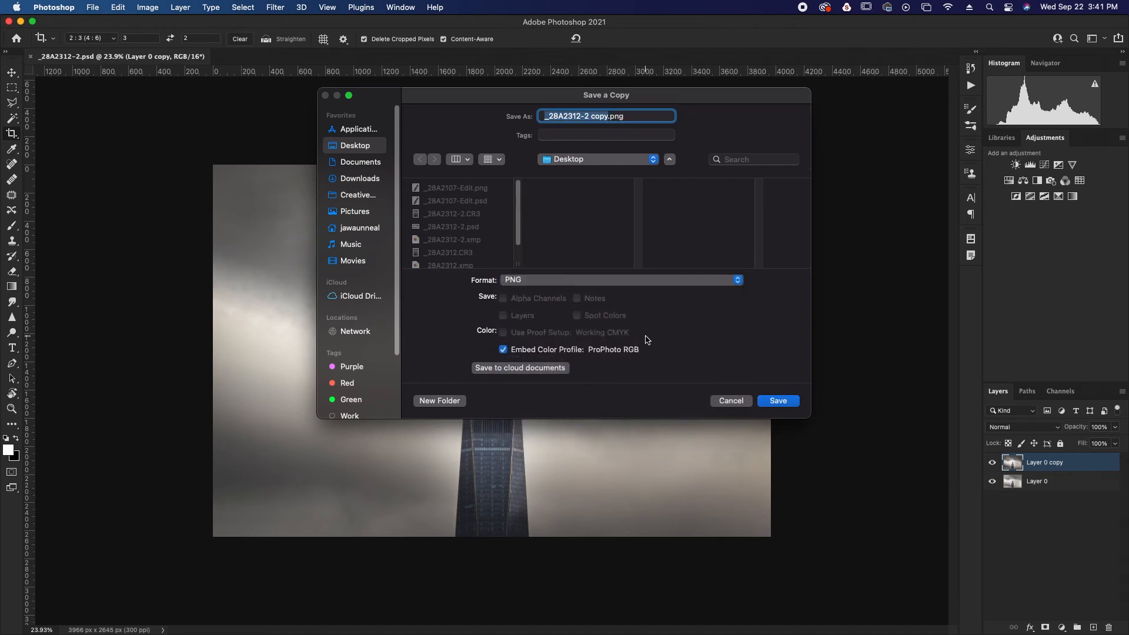
click(779, 401)
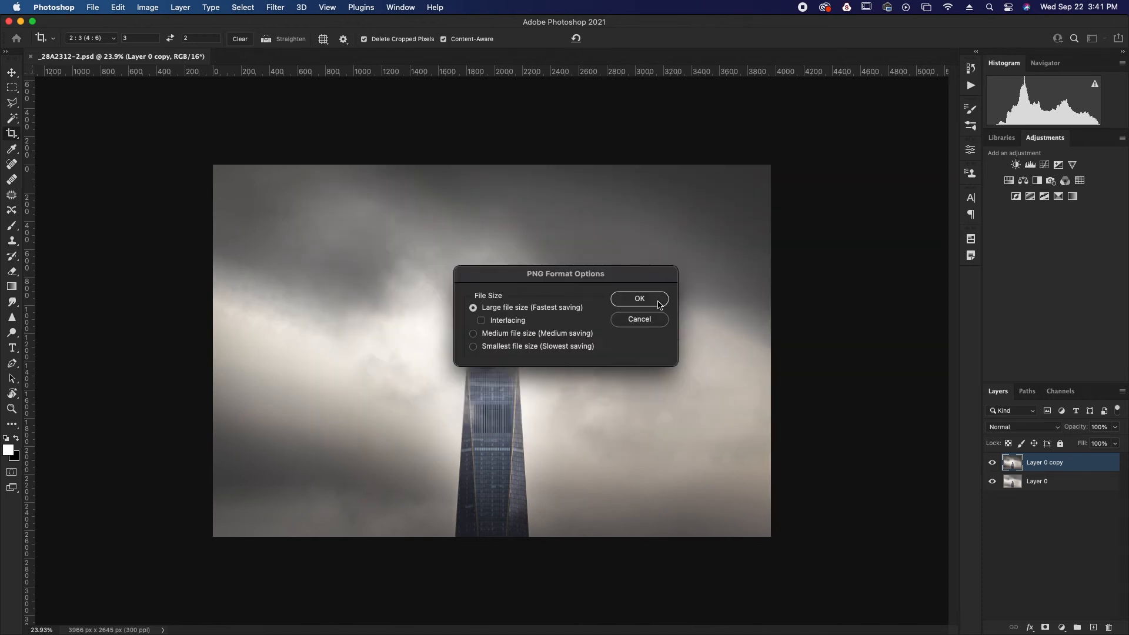
click(640, 299)
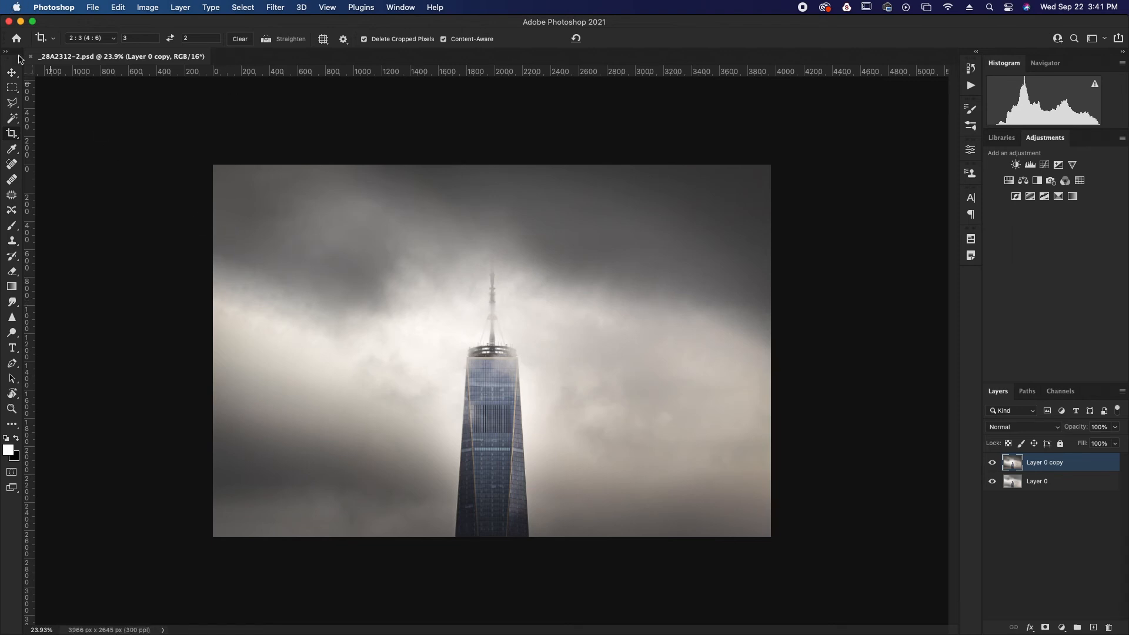
Switch to Lightroom and open the black-and-white skyline photo with the diagonal pier from the sept 22 2021 album
click(20, 21)
double_click(180, 36)
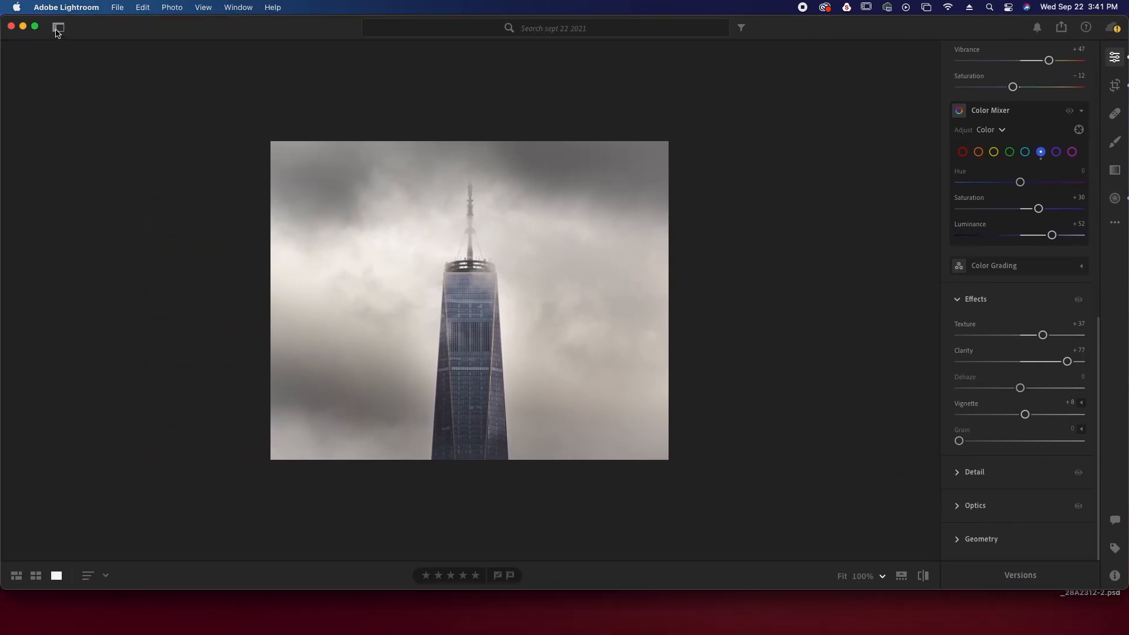
click(58, 29)
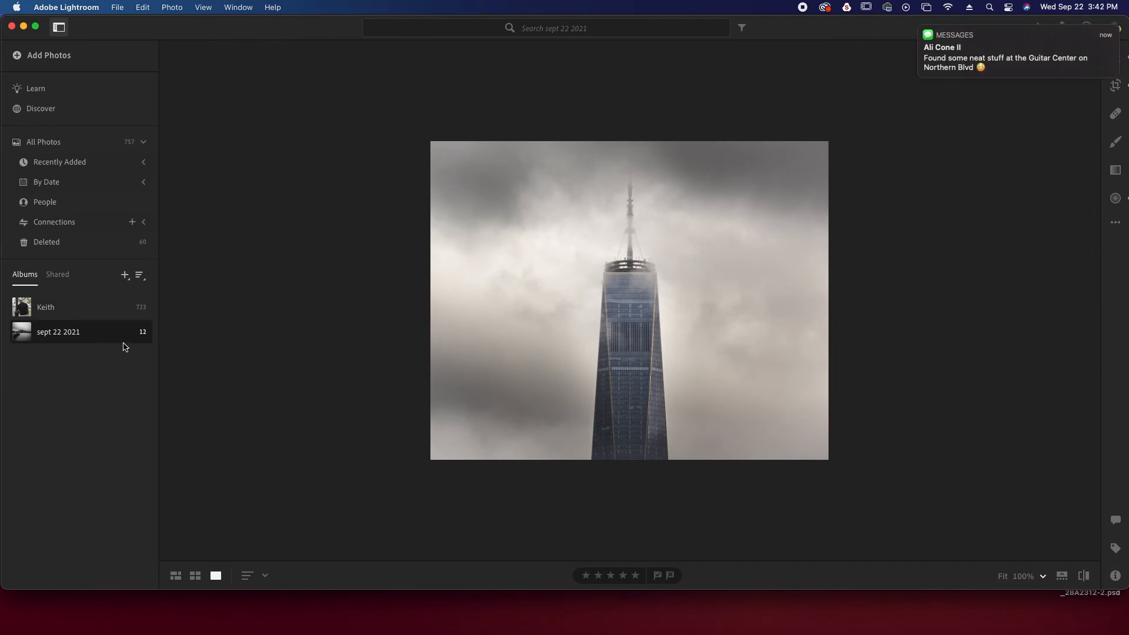
click(175, 576)
click(234, 154)
double_click(234, 153)
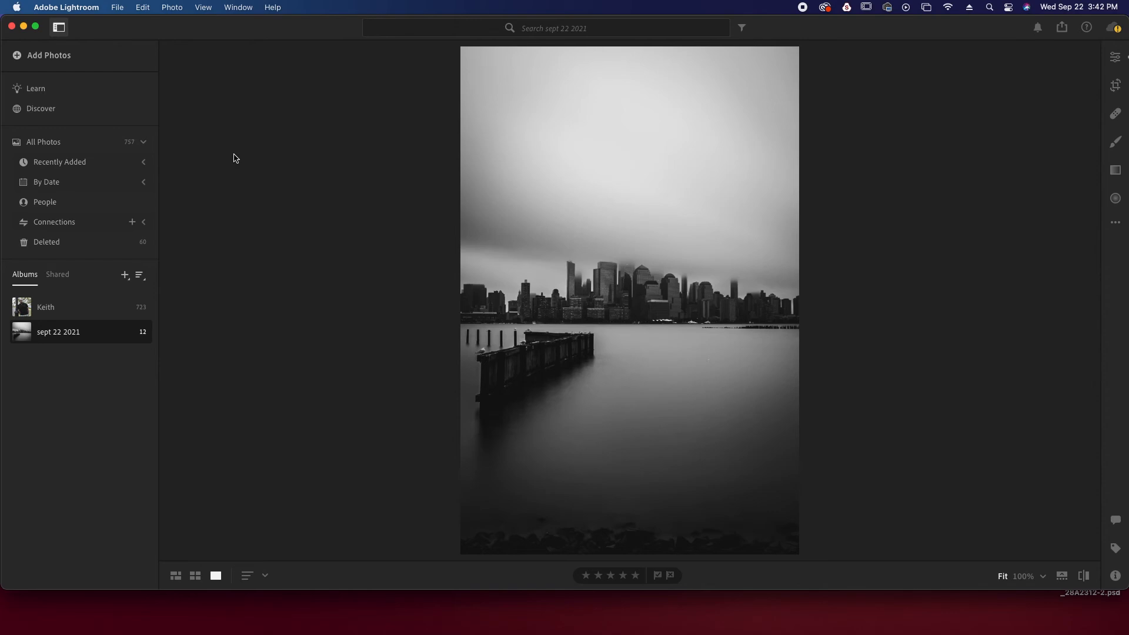
Dismiss the incoming message notifications
mouse_move(975, 50)
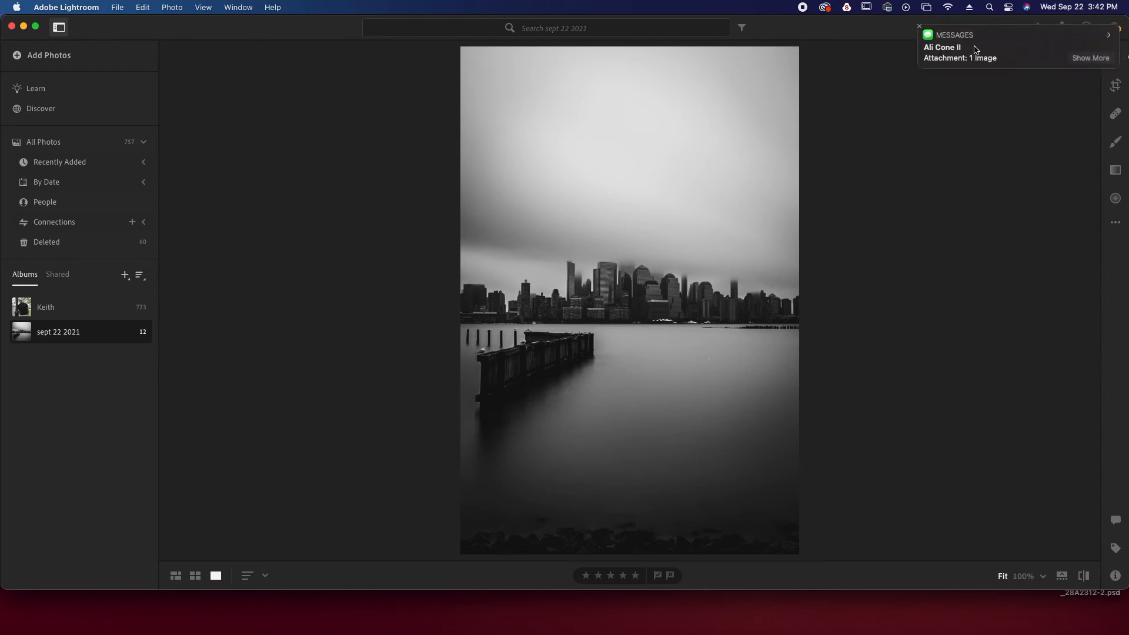
click(921, 26)
click(921, 27)
mouse_move(919, 40)
click(920, 27)
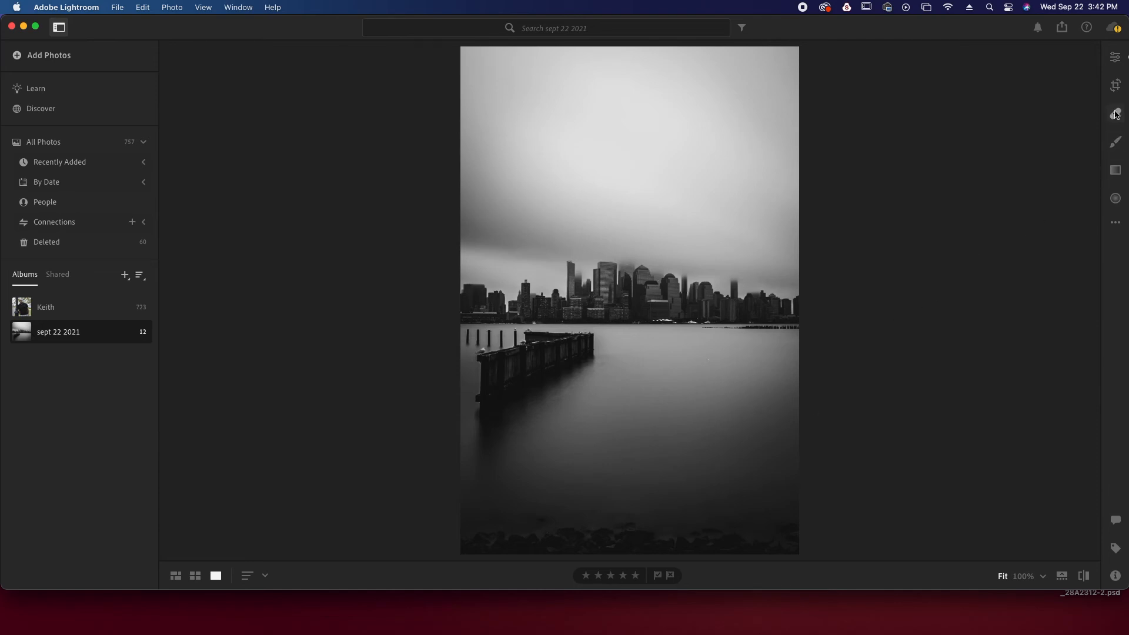
Compare the two black-and-white pier photos and examine the diagonal pier photo's light, point curve, B&W Mixer and Effects settings
click(1121, 63)
click(1121, 63)
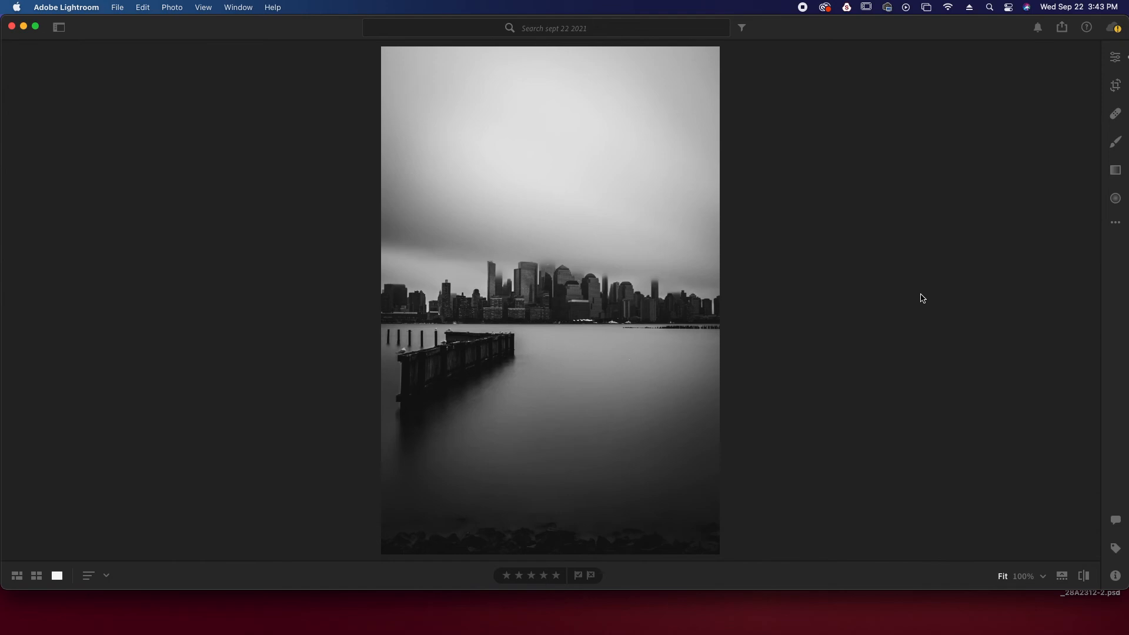
key(Right)
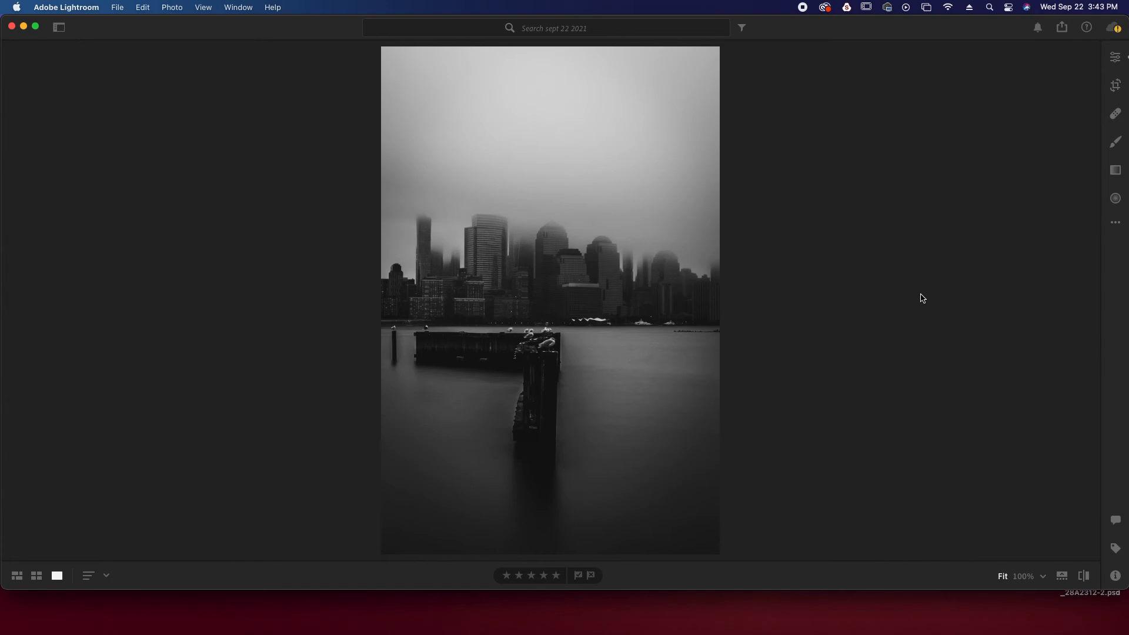
key(Right)
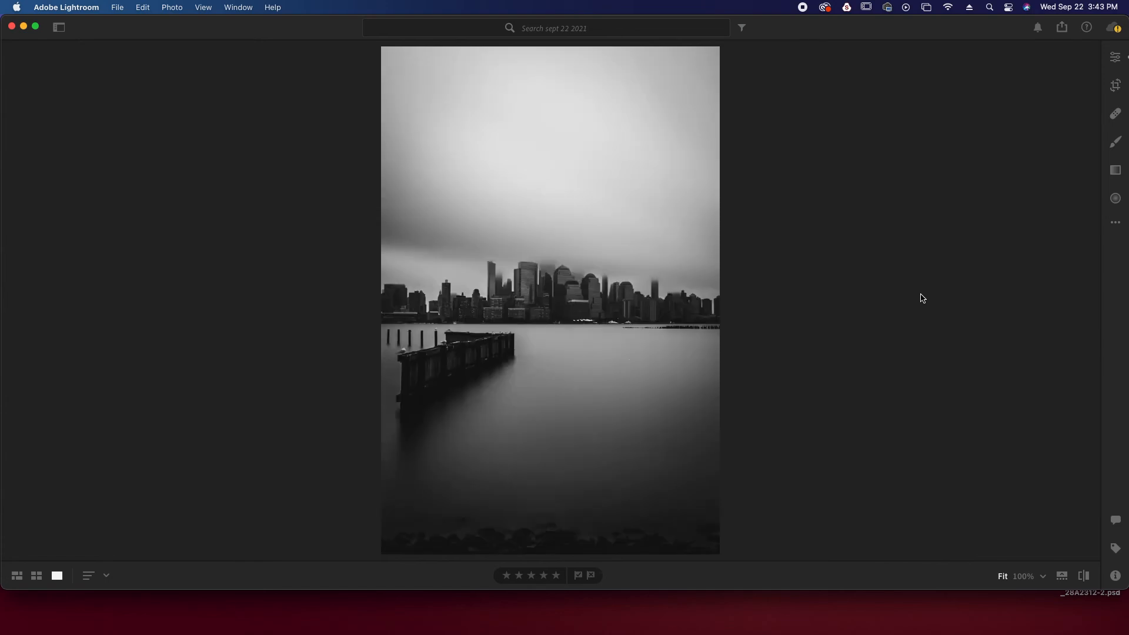
click(1116, 57)
scroll(1047, 329, down, 15)
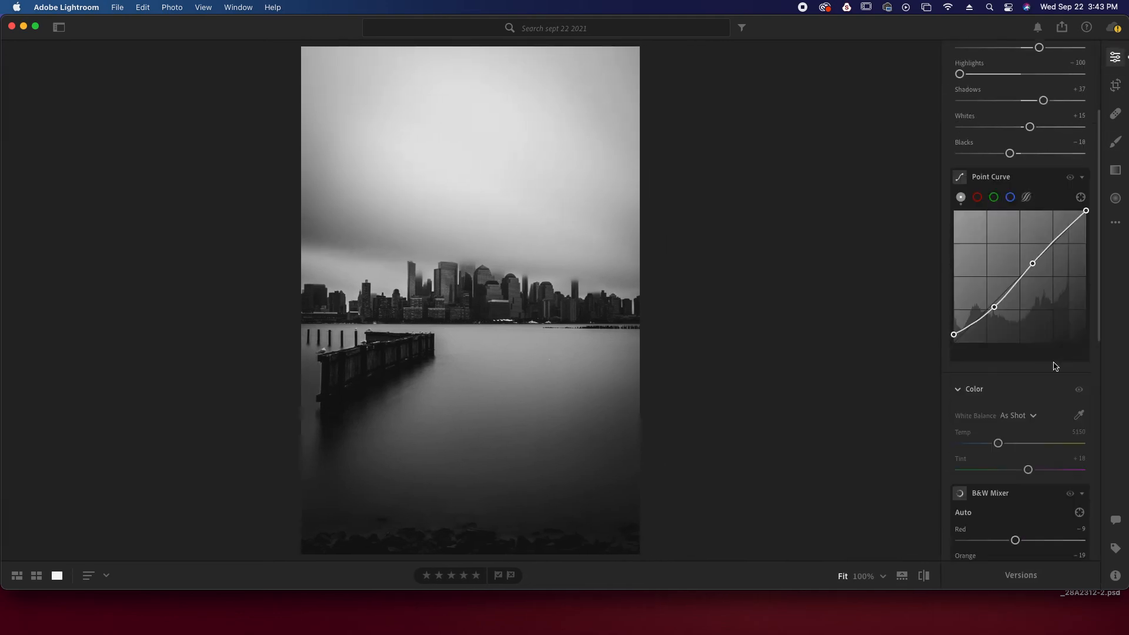
scroll(1056, 366, down, 6)
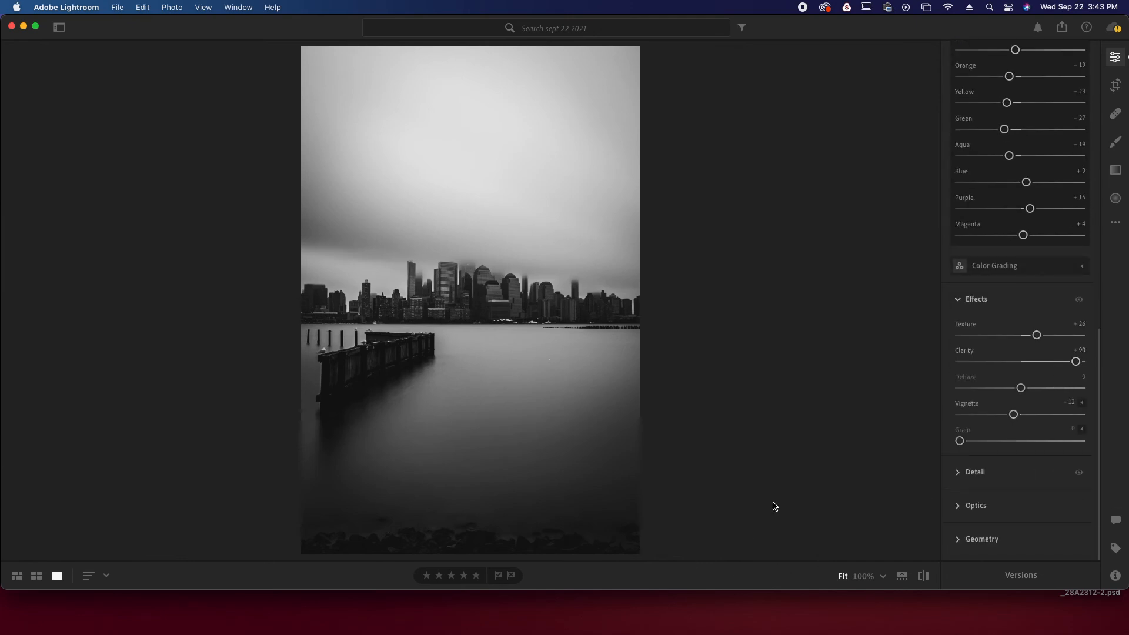
Look through the other pier and skyline photos in the album, and inspect the fog-covered tower at 100%
key(Right)
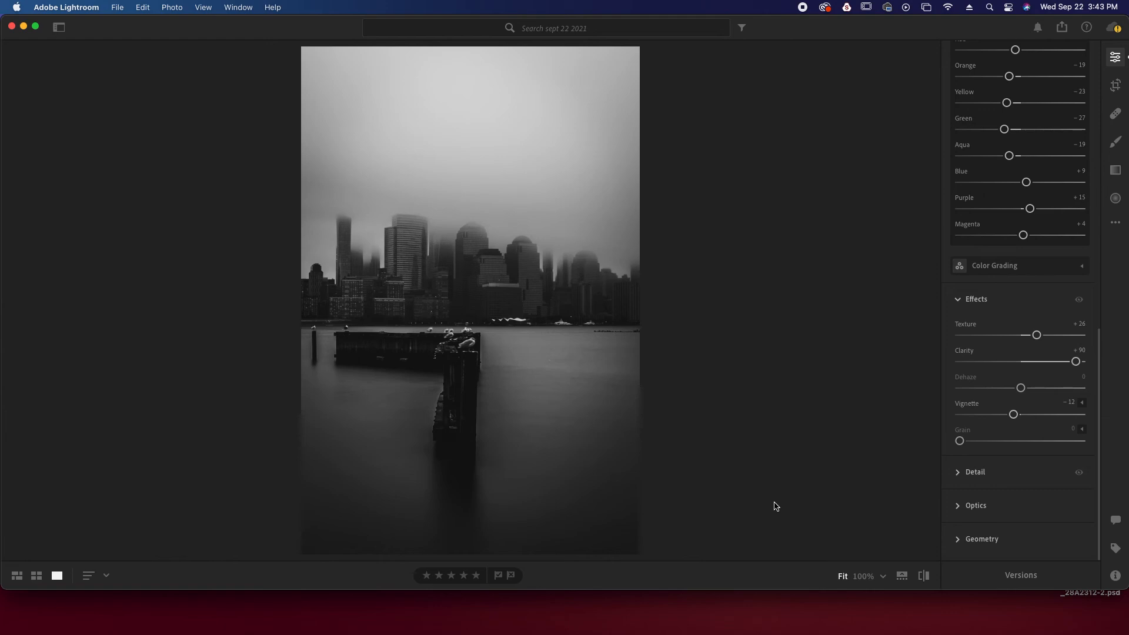
drag(1079, 365, 1037, 405)
key(Left)
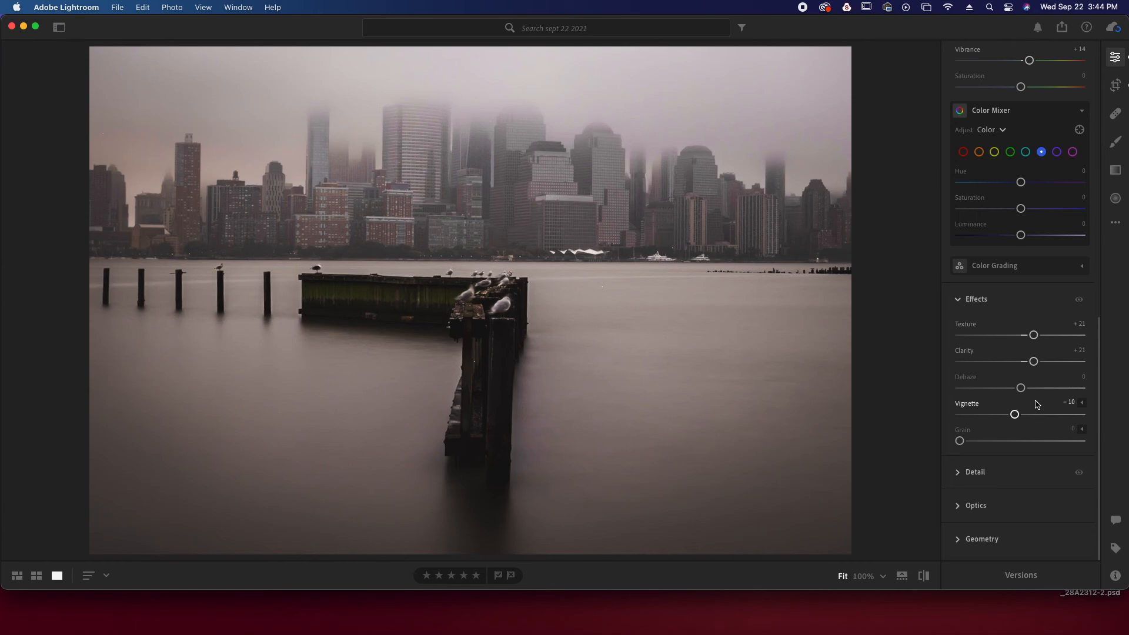
key(Right)
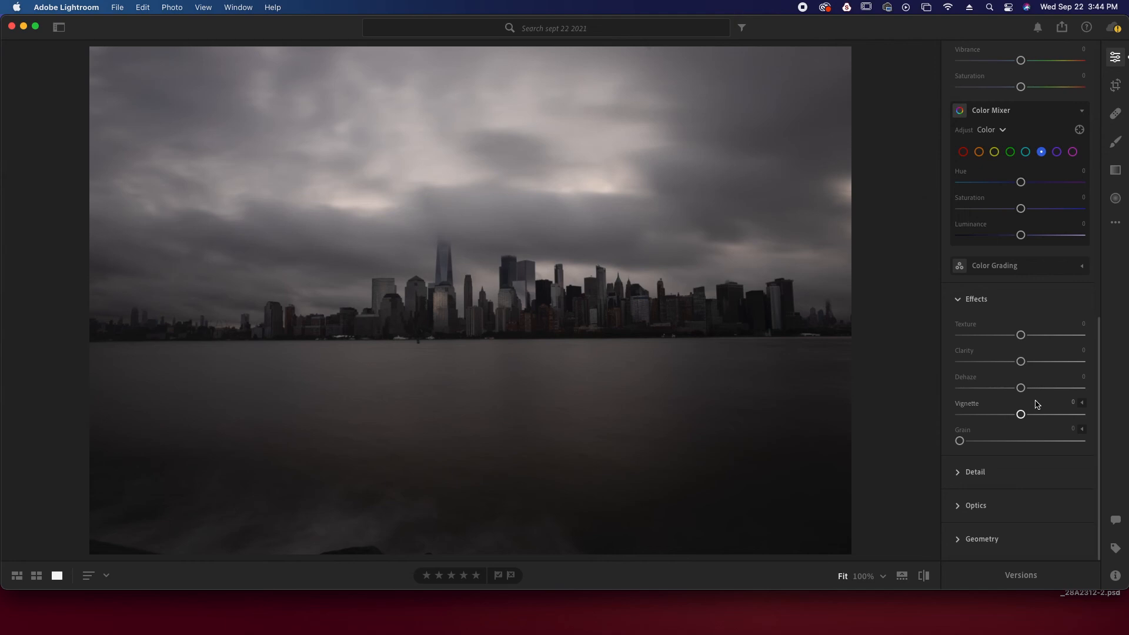
key(Right)
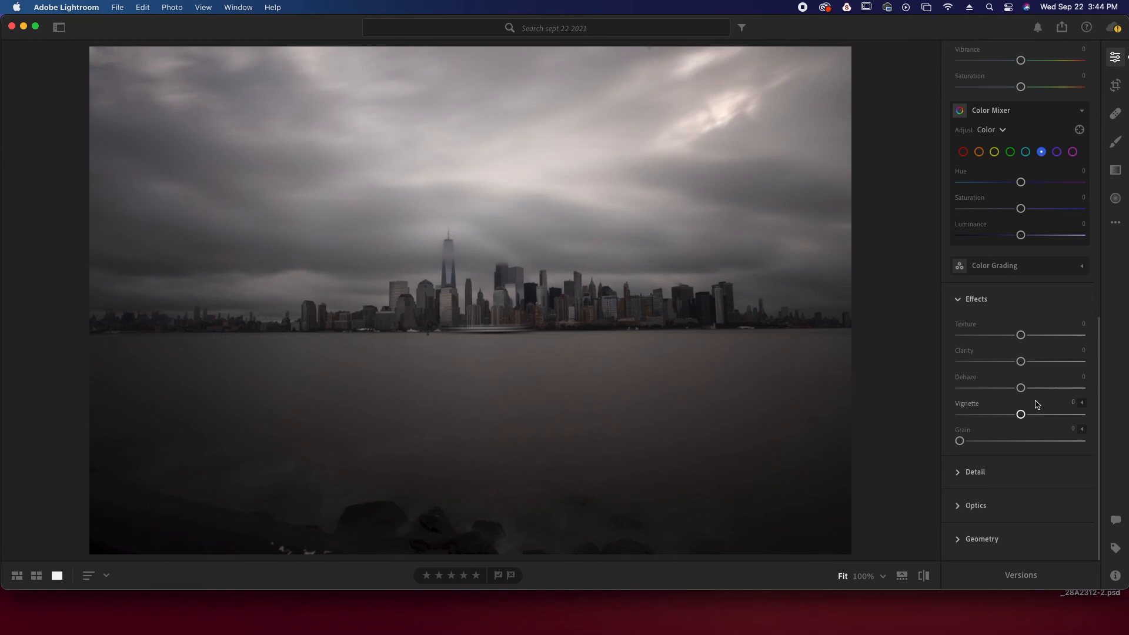
click(450, 234)
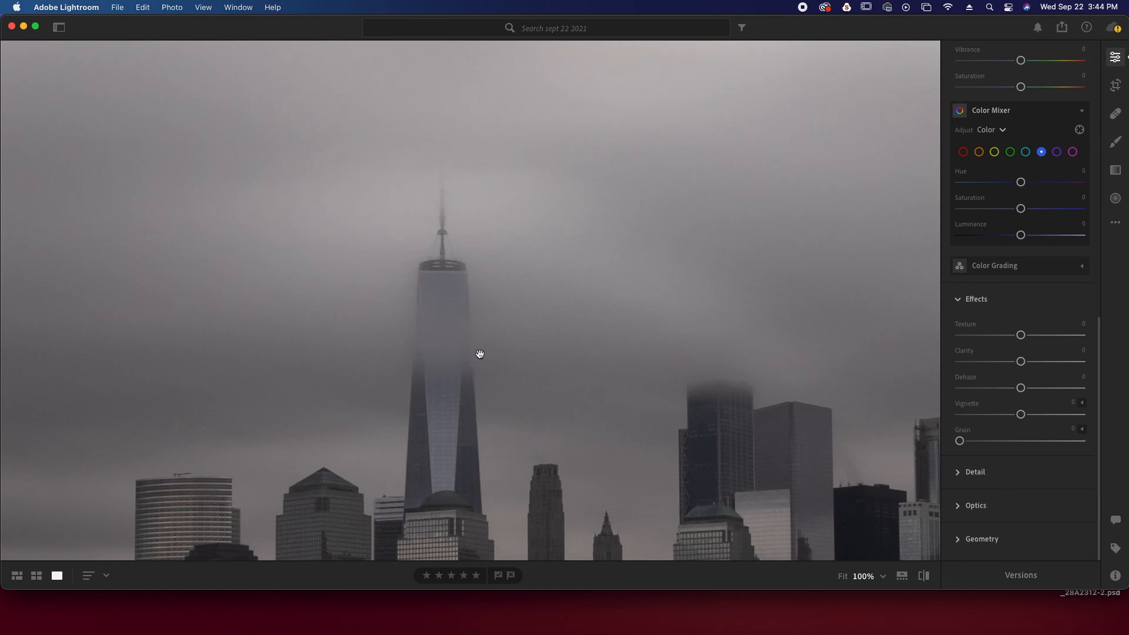
Inspect the motion-blurred boat and waterfront buildings at 100% in the colour long-exposure skyline photo, and return to the full view
click(519, 336)
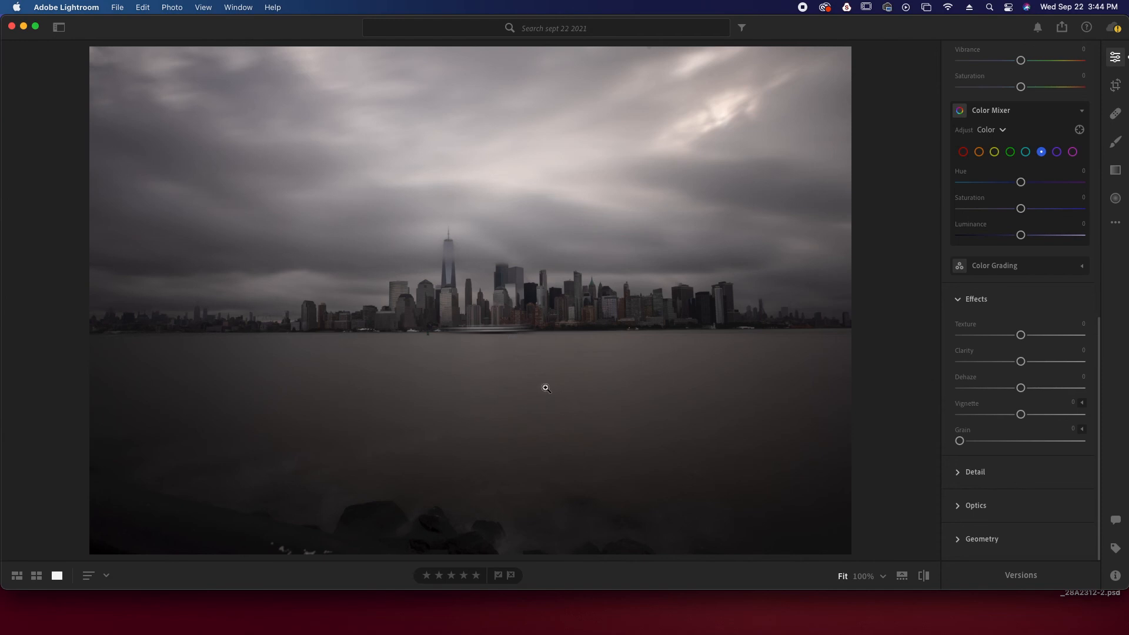
click(513, 332)
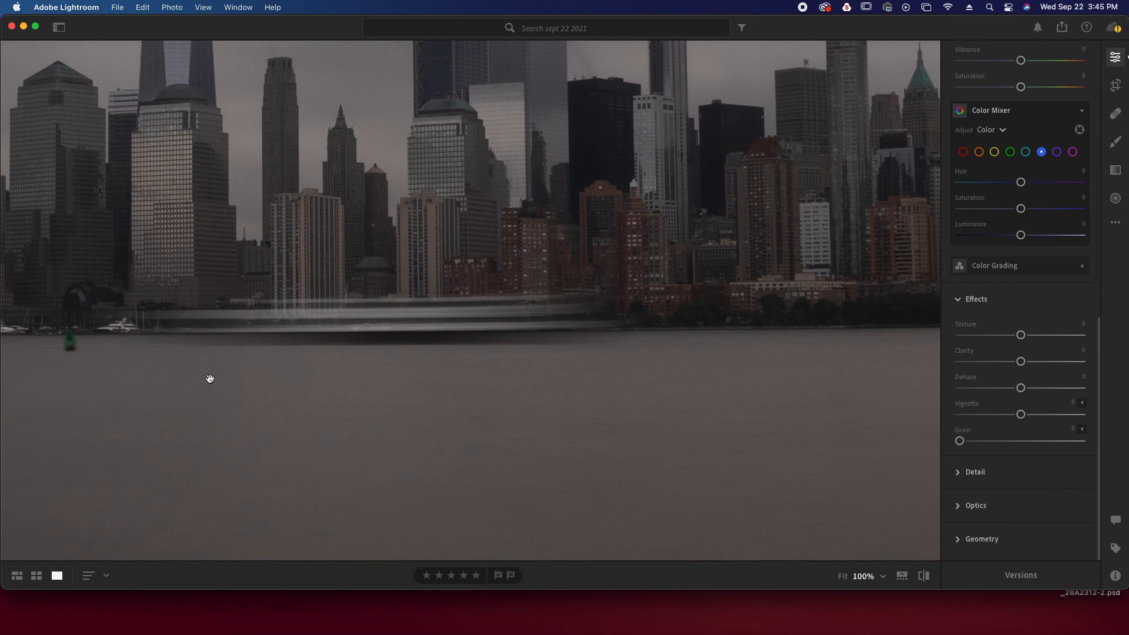
click(192, 275)
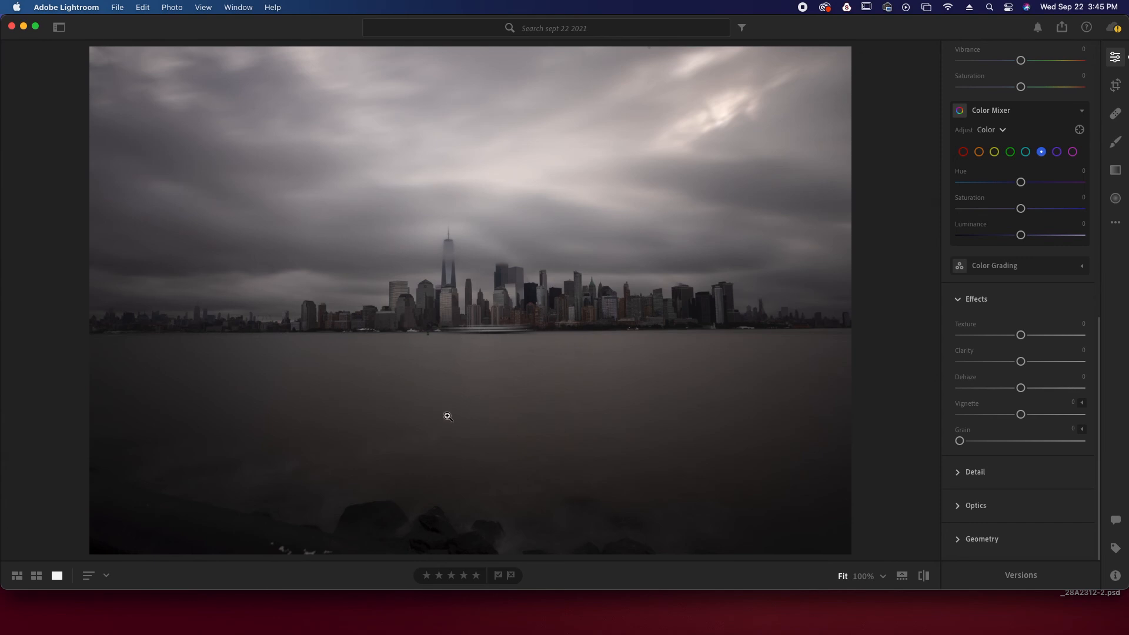
Open the following black-and-white skyline photo, examine its foggy tower and waterfront at 100%, and return to the full view
key(Right)
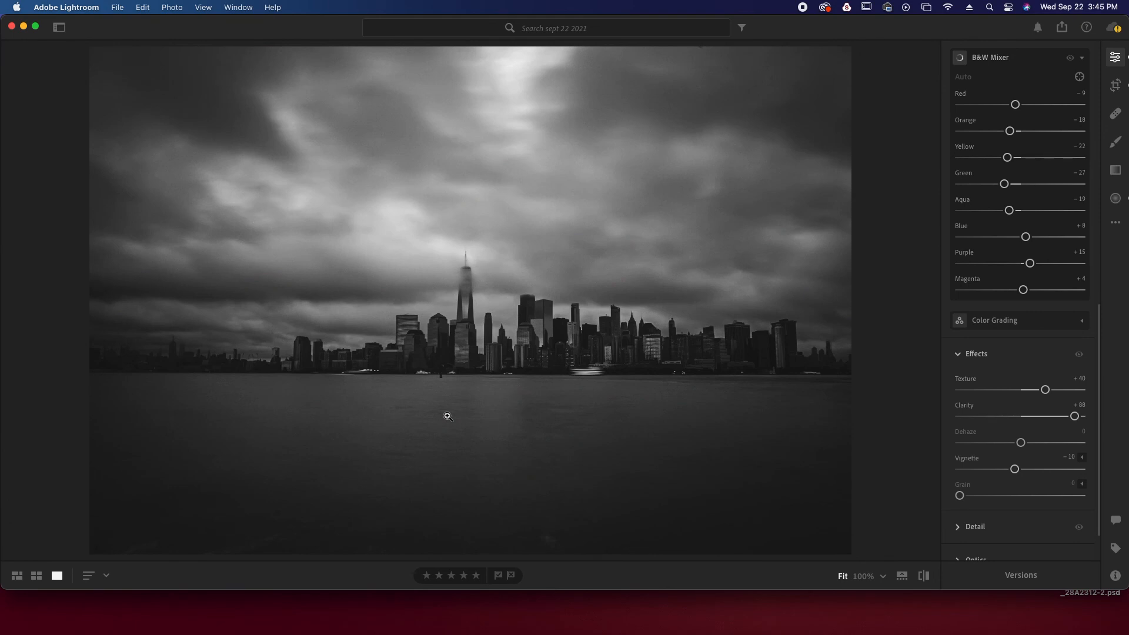
click(470, 264)
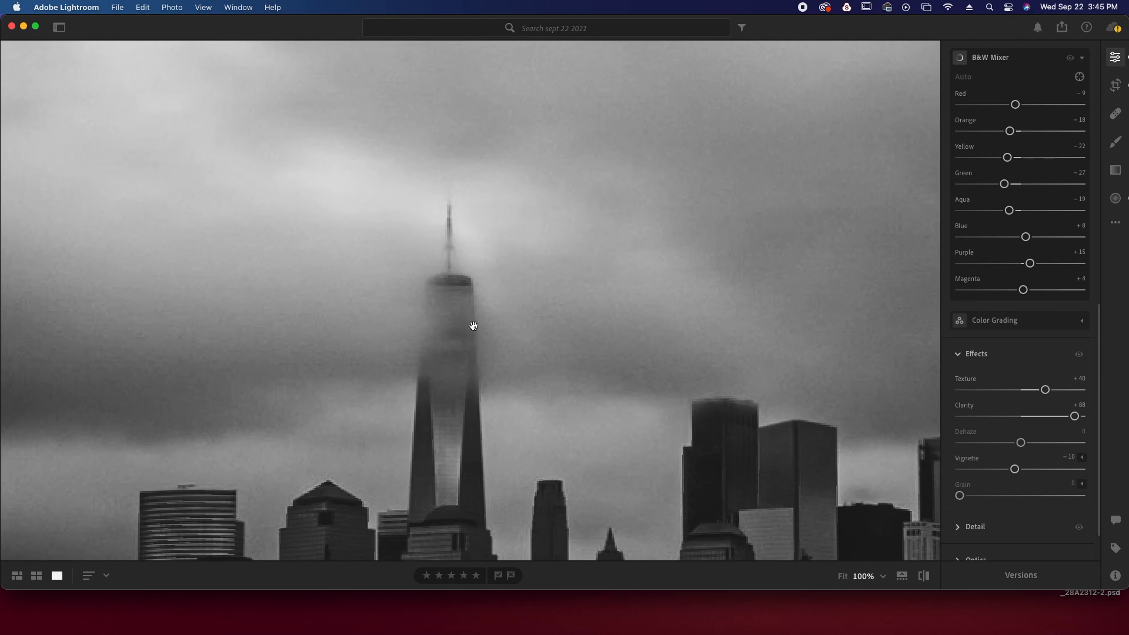
scroll(474, 325, down, 10)
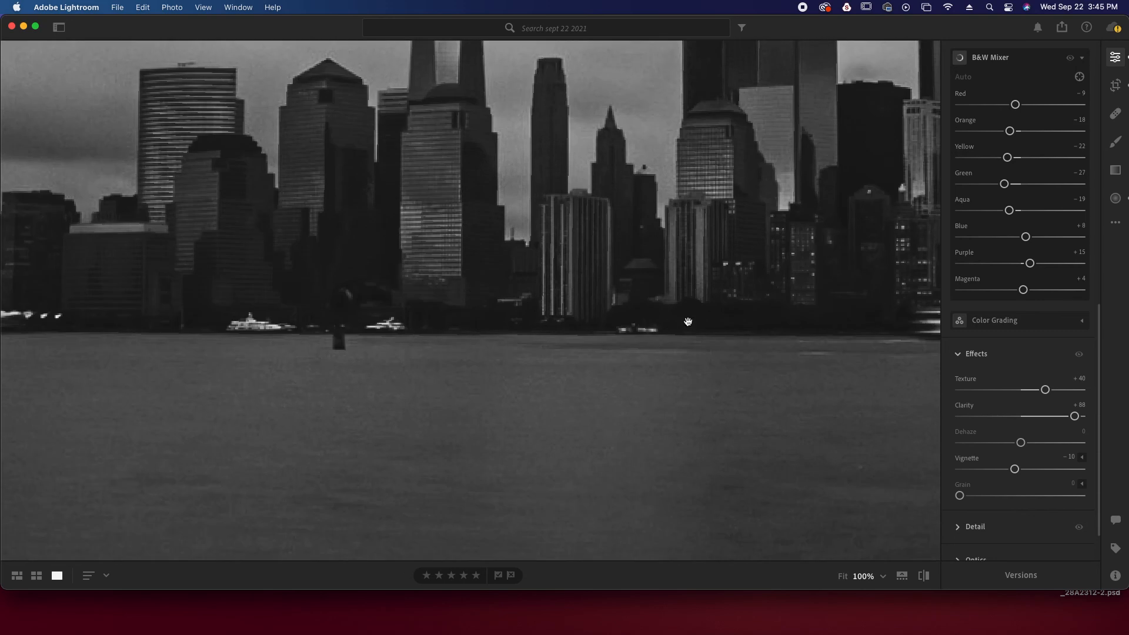
scroll(688, 321, right, 5)
click(489, 312)
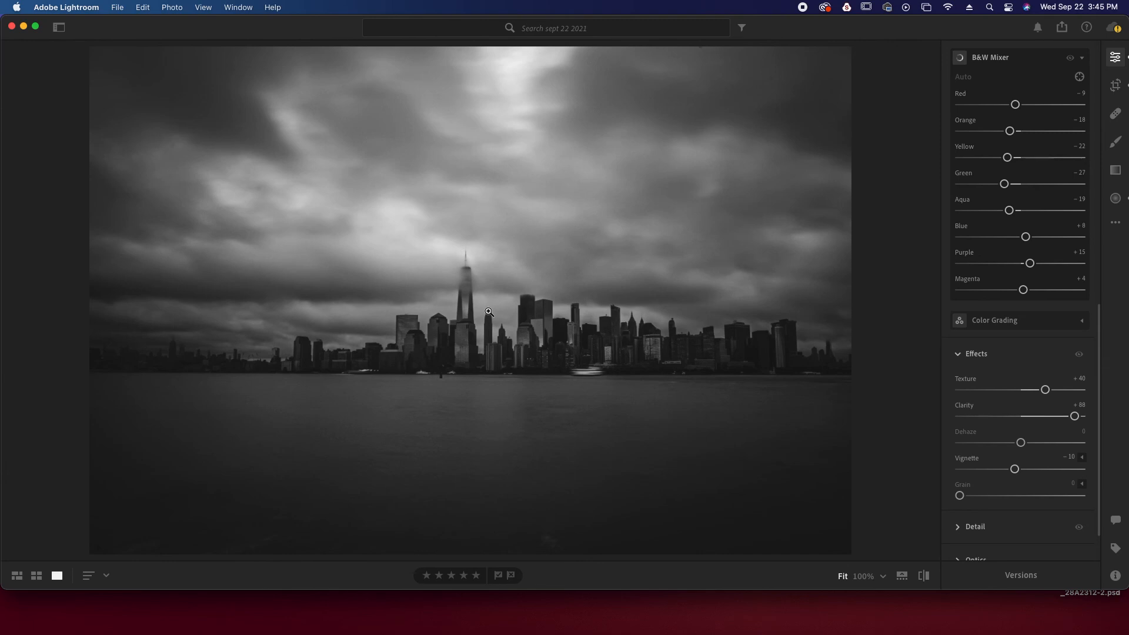
Look through the vertical fog-covered tower photos, including the edited shot with the bird, and continue to the tower close-up in bright clouds
key(Right)
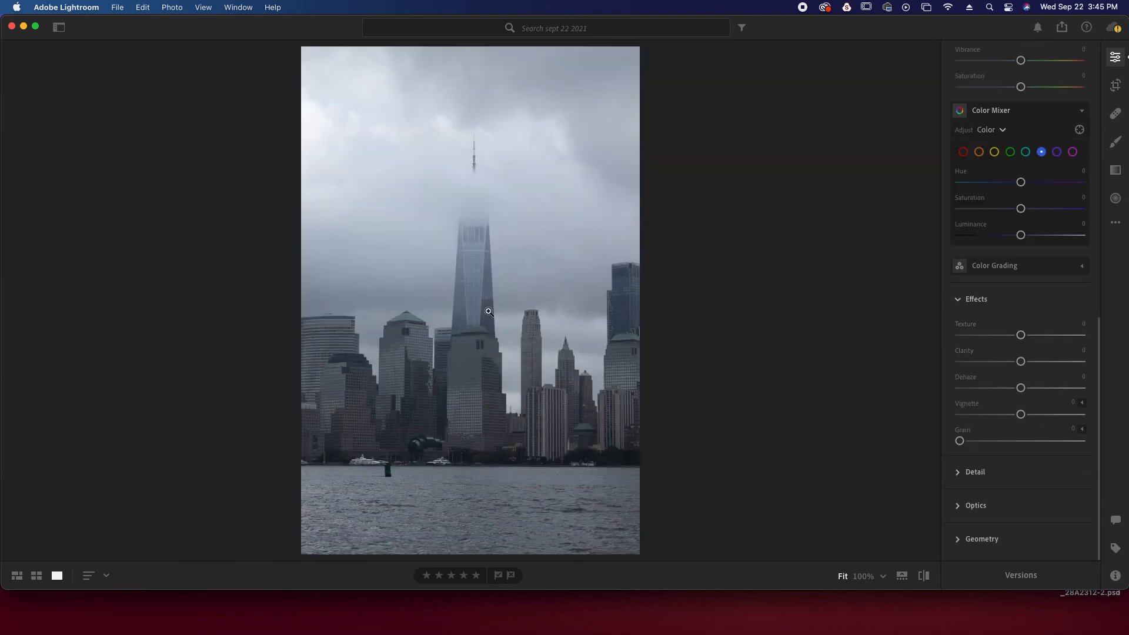
key(Right)
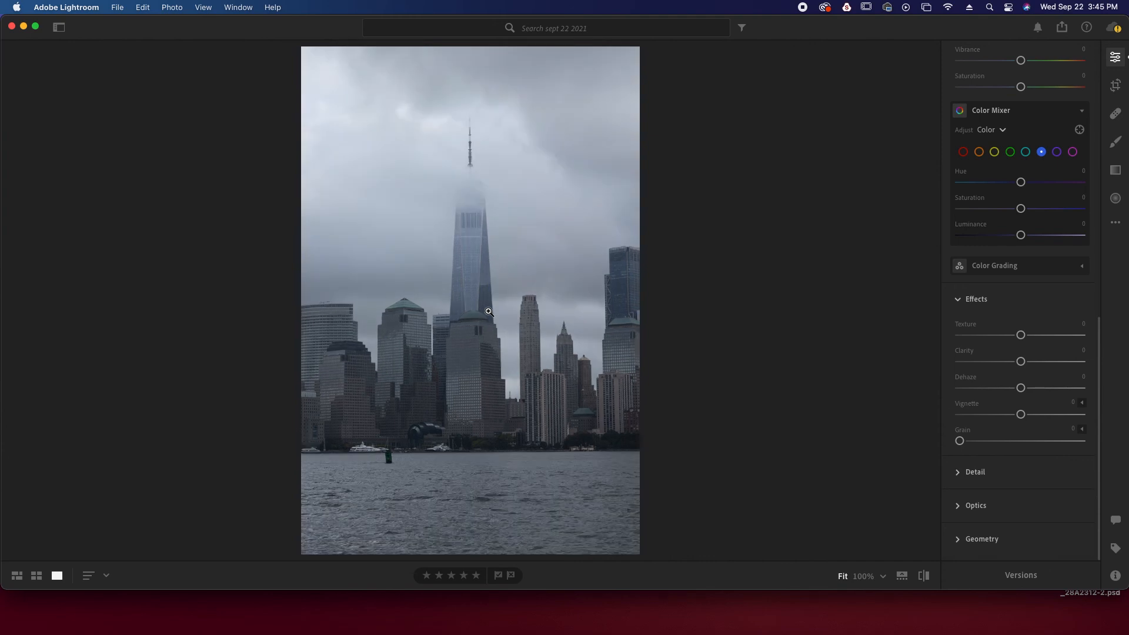
key(Right)
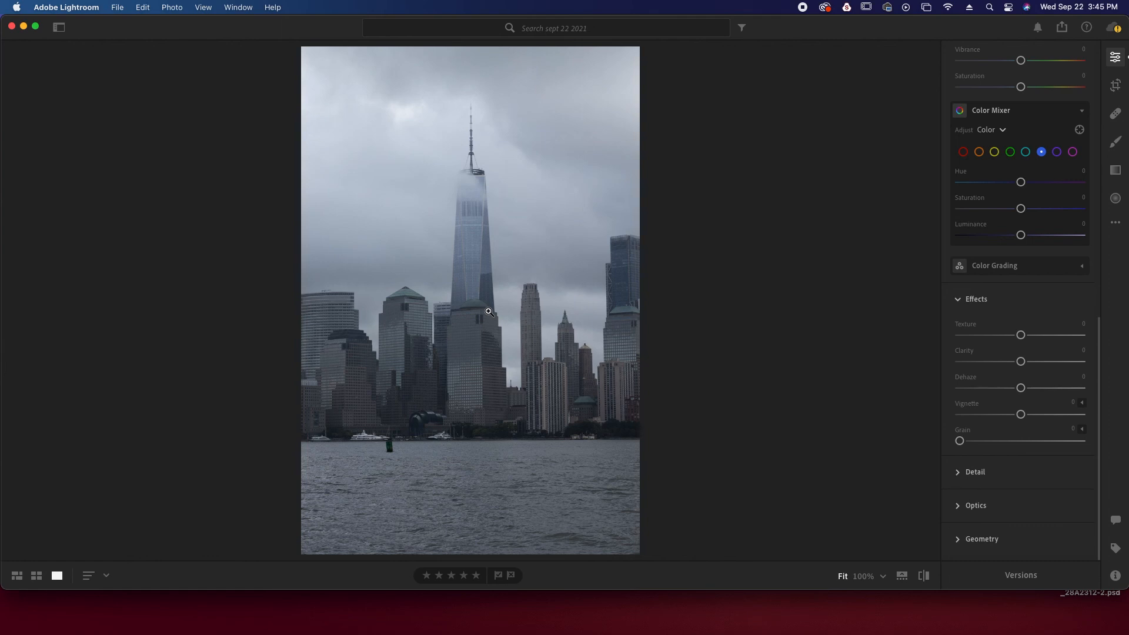
key(Right)
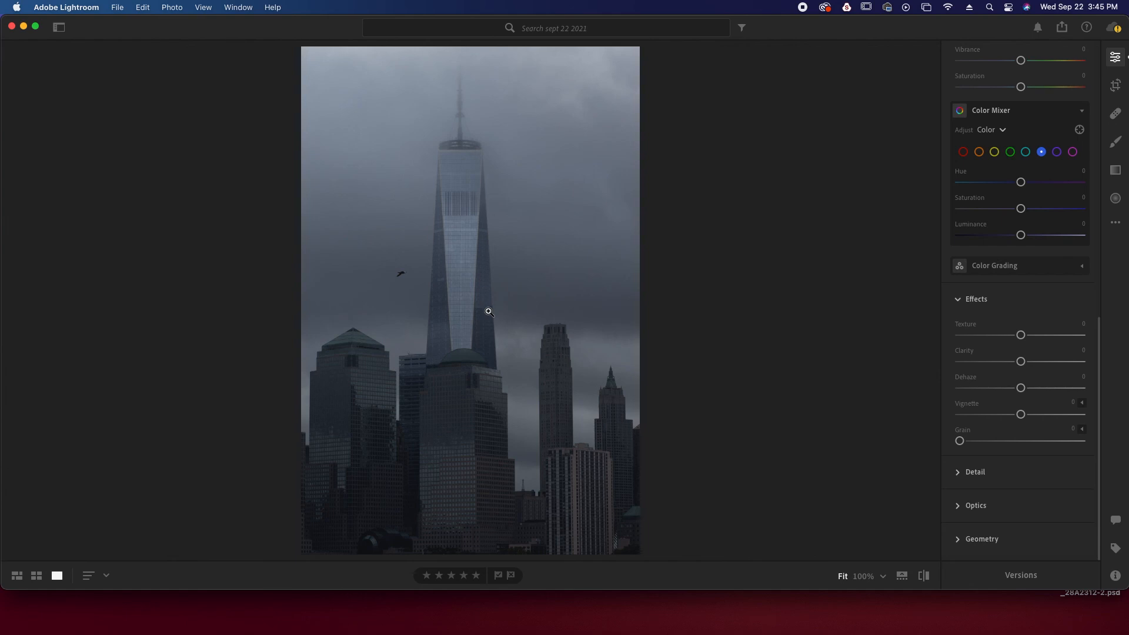
key(Right)
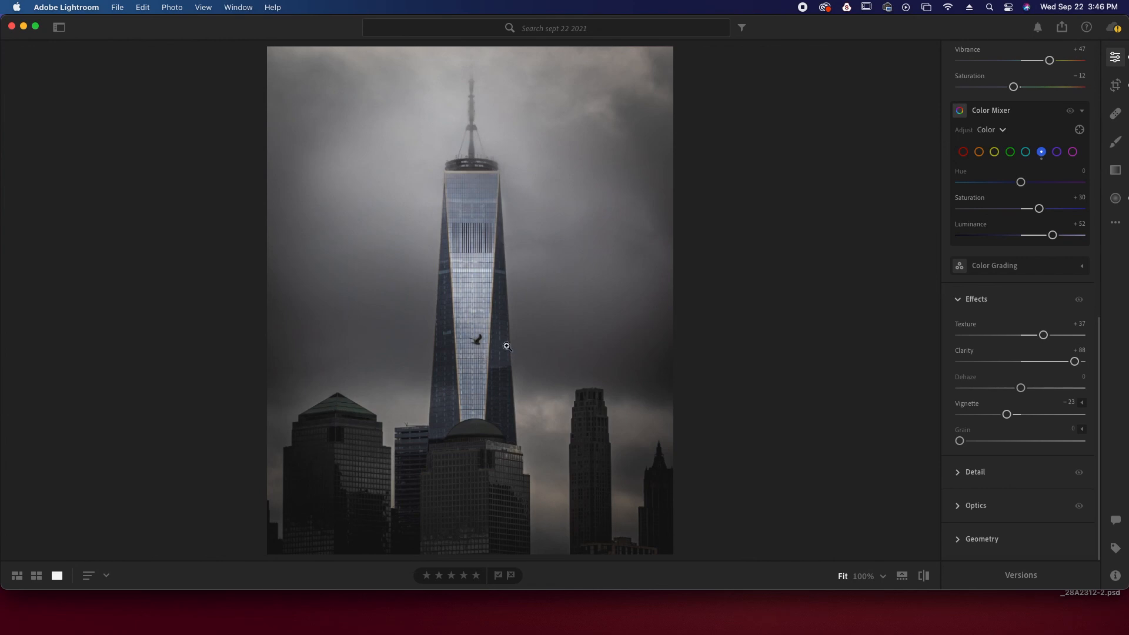
click(466, 221)
click(466, 221)
key(Right)
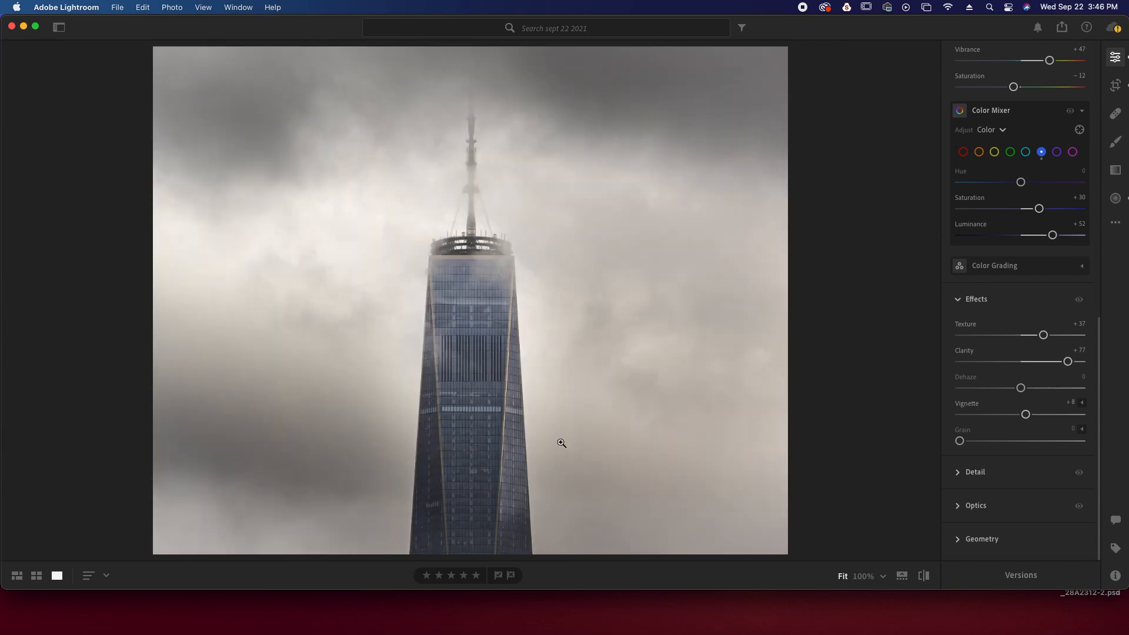